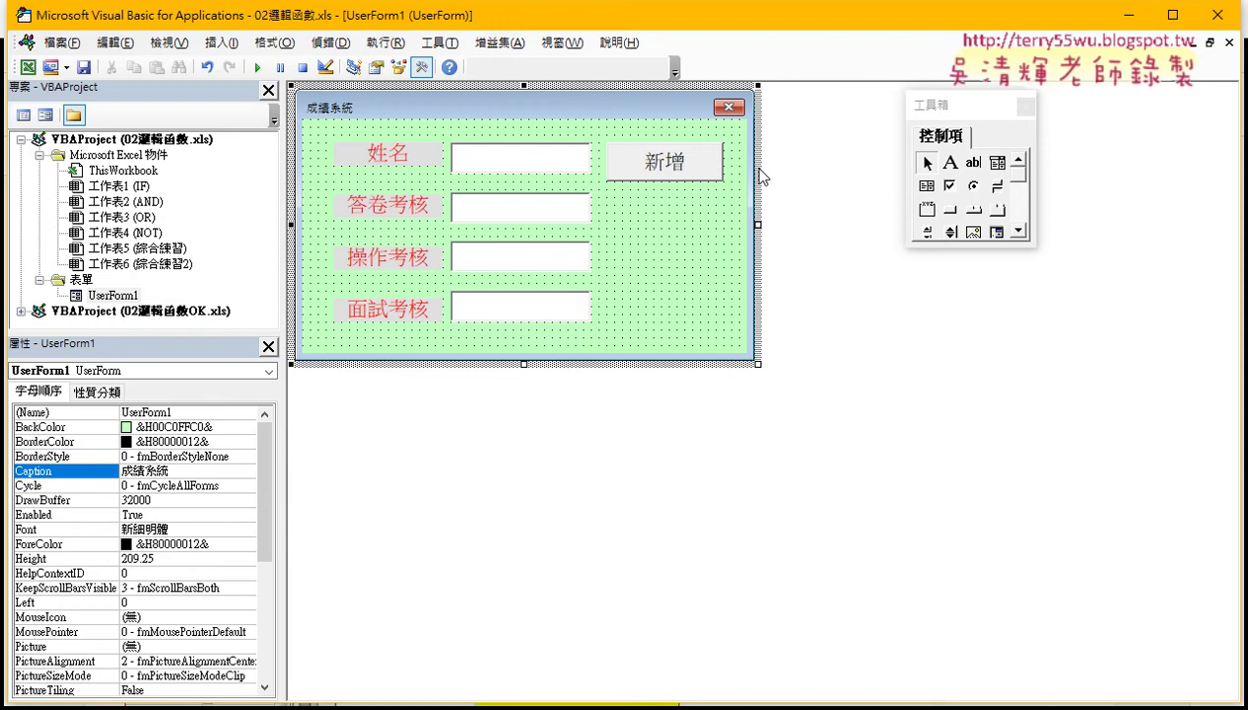
- Select the 姓名 label among the form's labels and stretch its height from 18 to 30
click(361, 209)
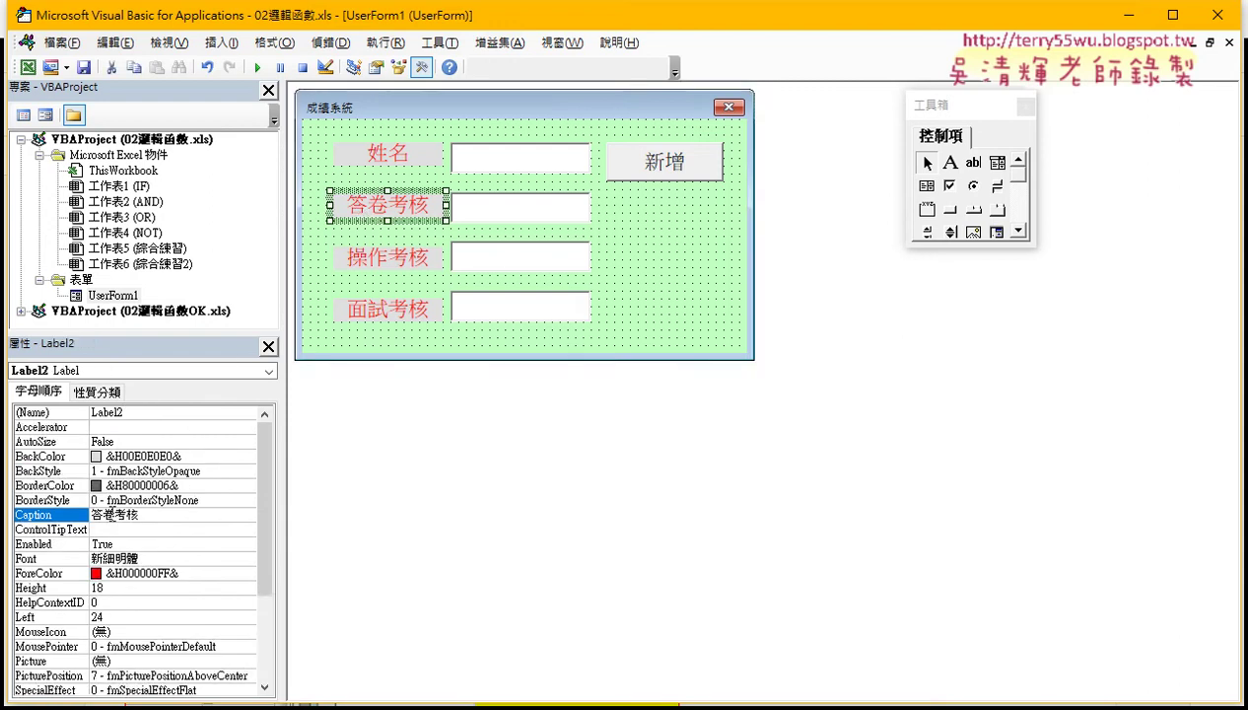
click(374, 158)
click(373, 205)
click(373, 258)
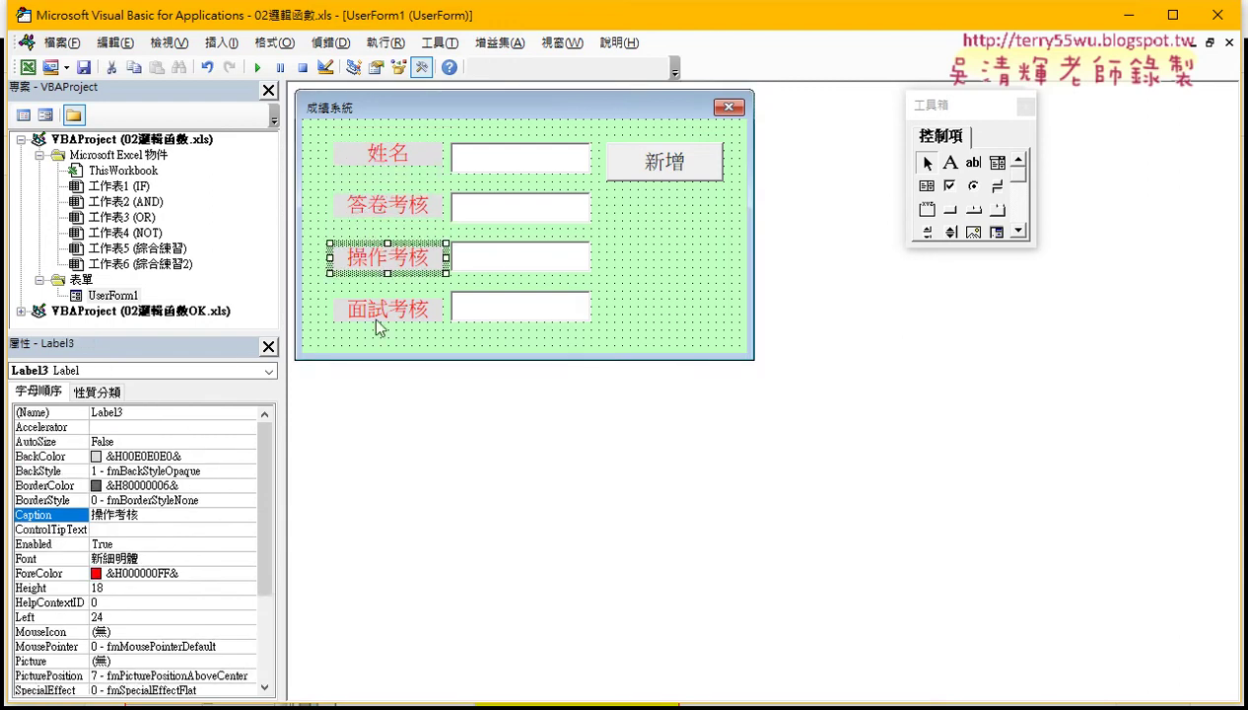
click(380, 313)
click(414, 160)
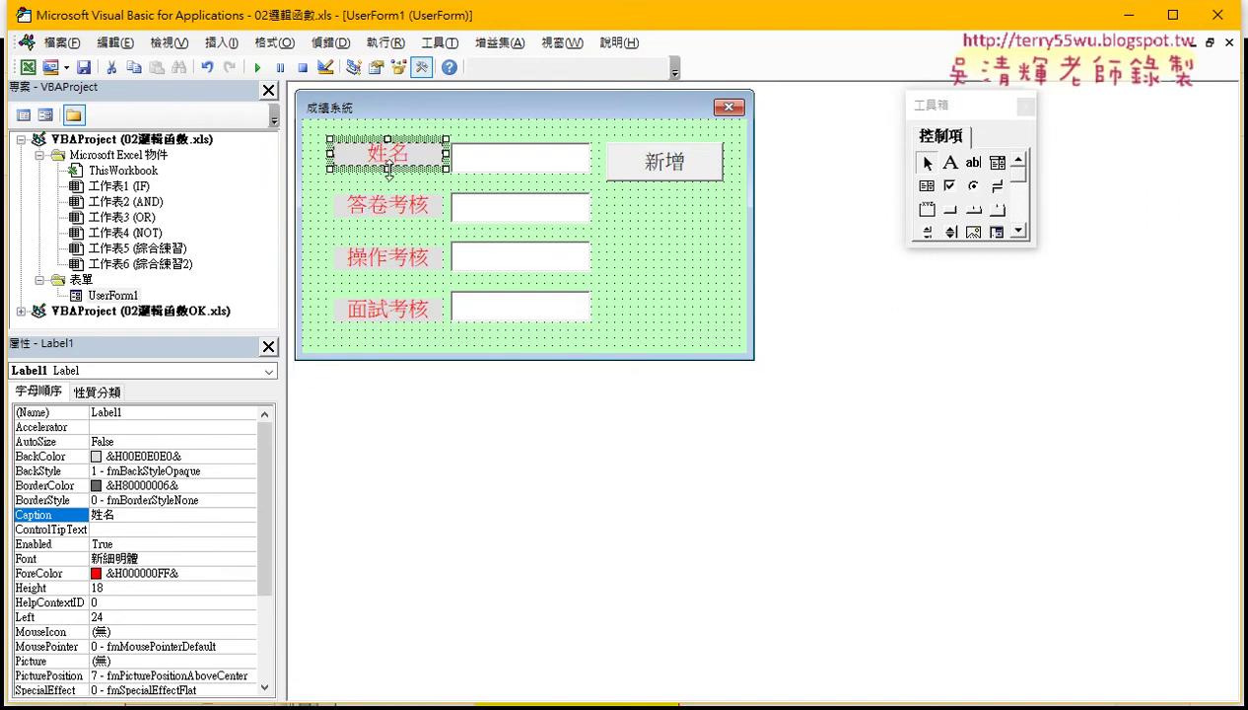
drag(387, 168, 387, 184)
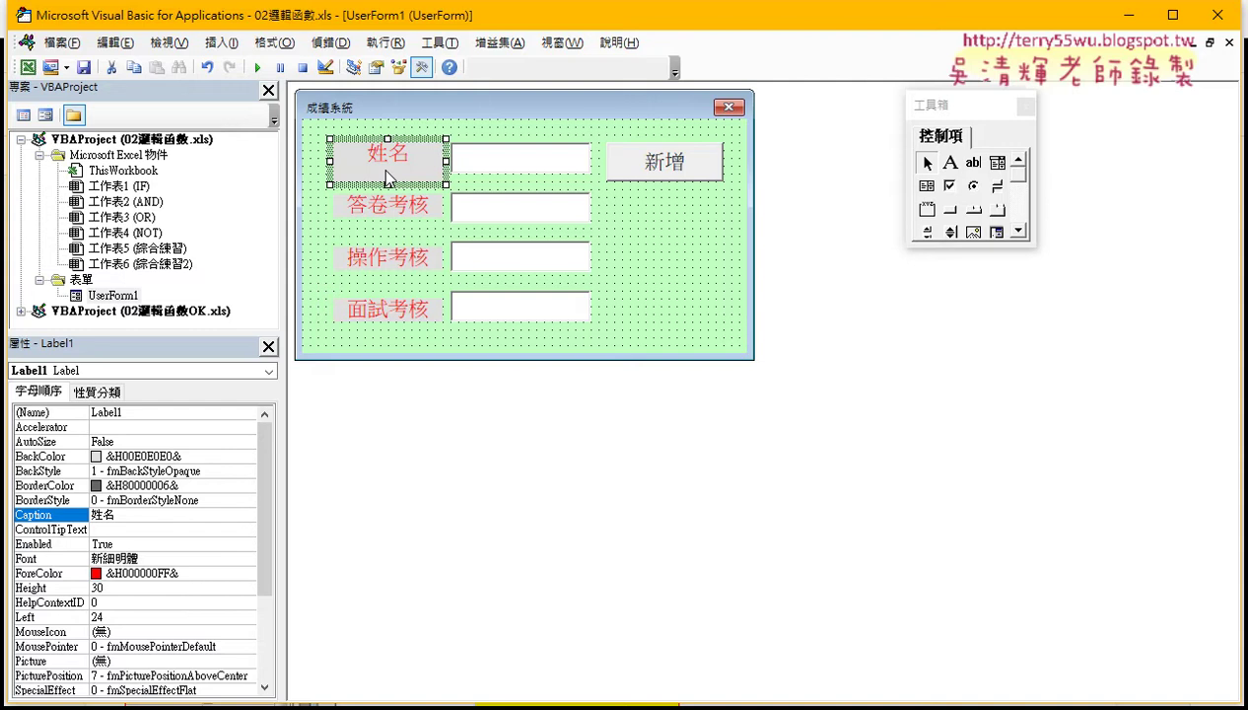
drag(269, 461, 271, 620)
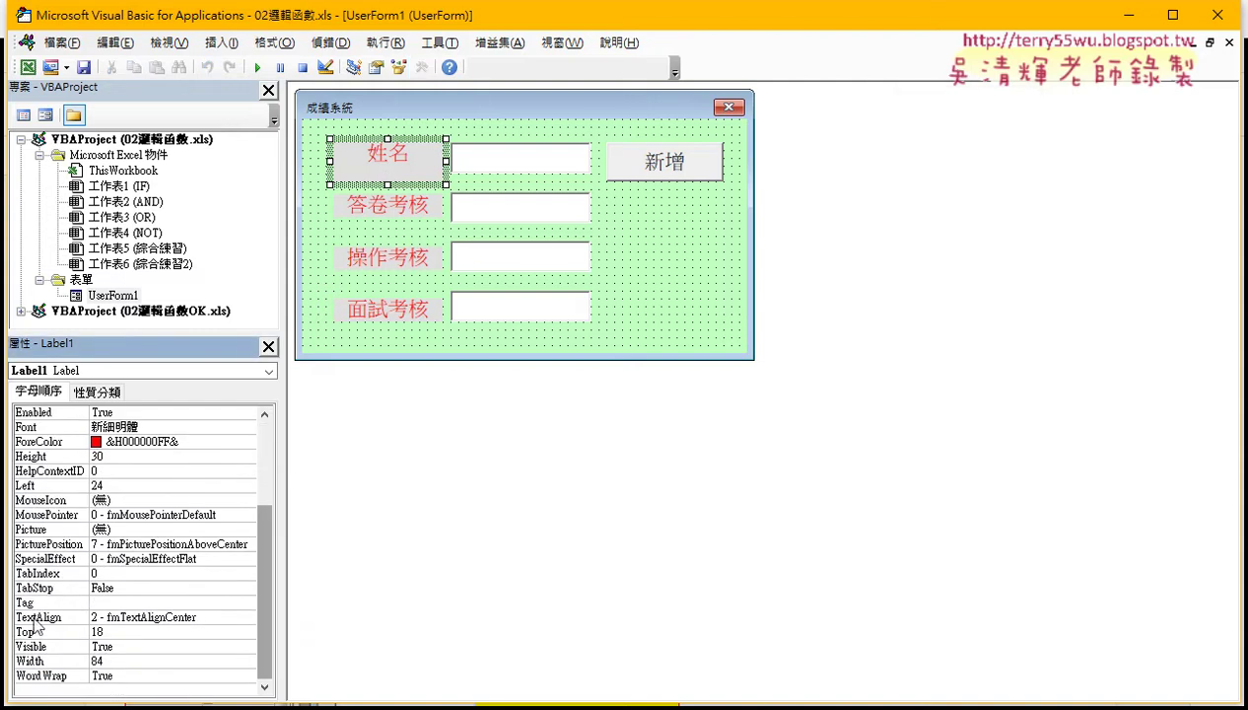
click(33, 618)
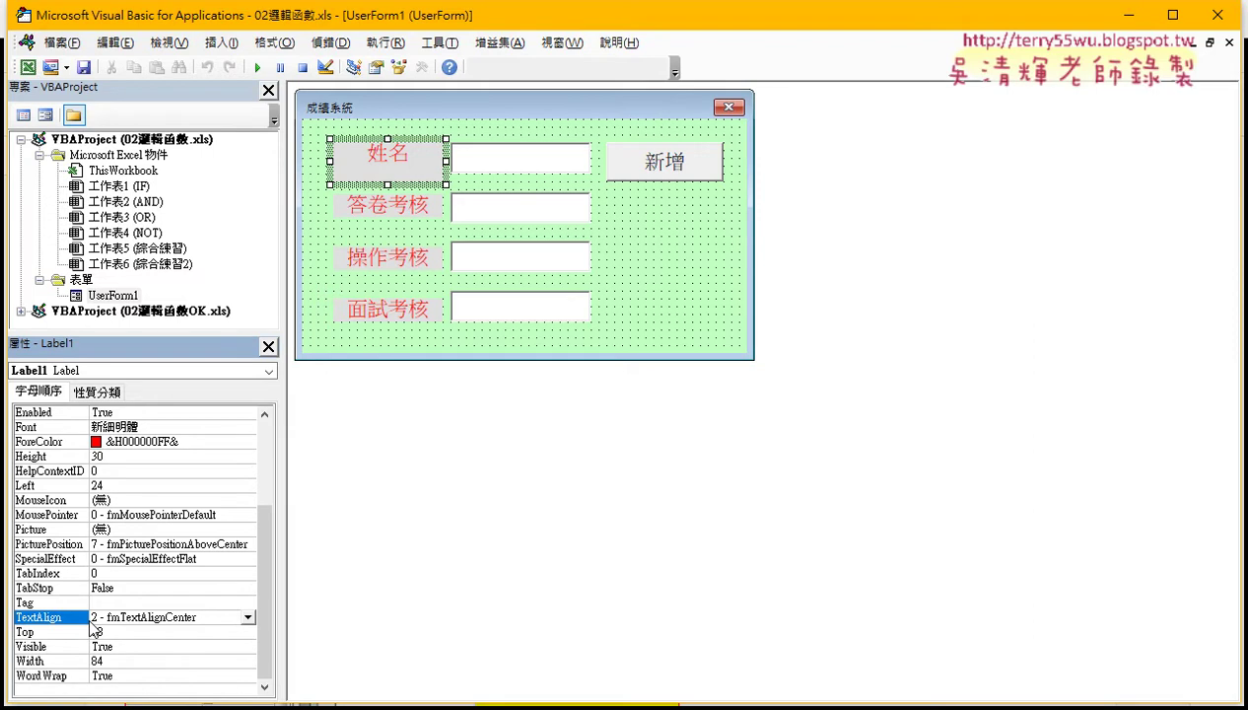
click(90, 623)
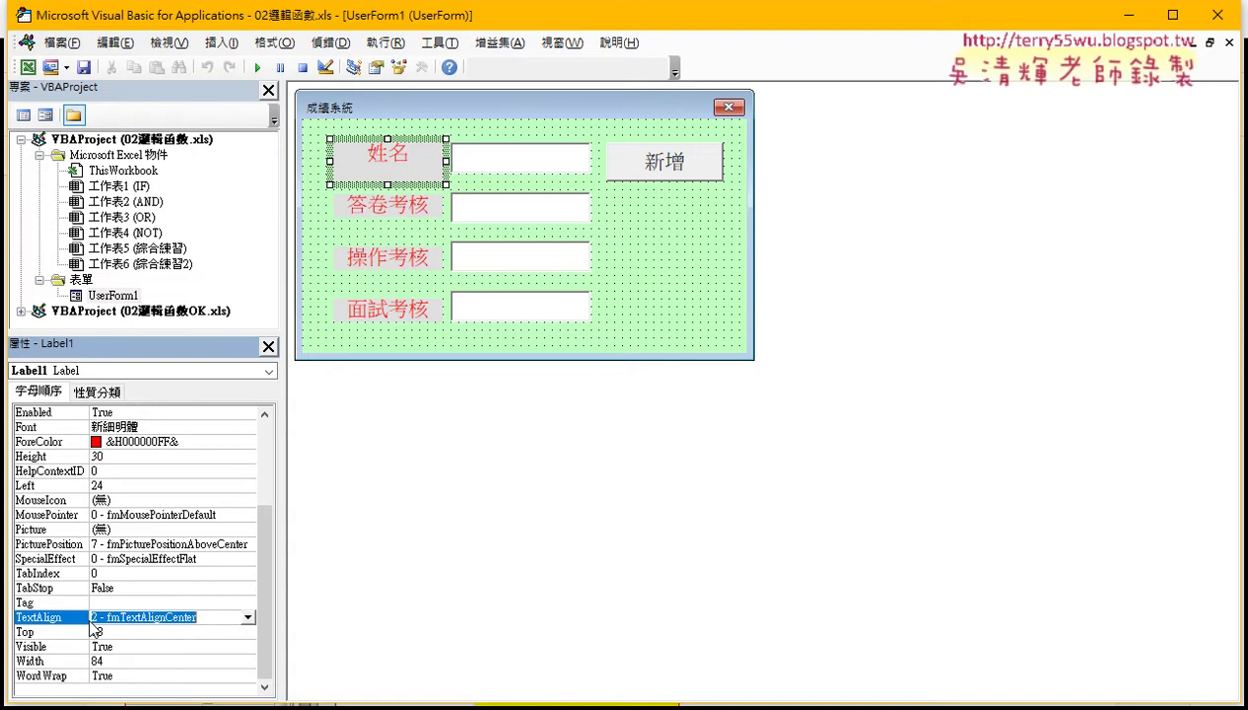
click(663, 305)
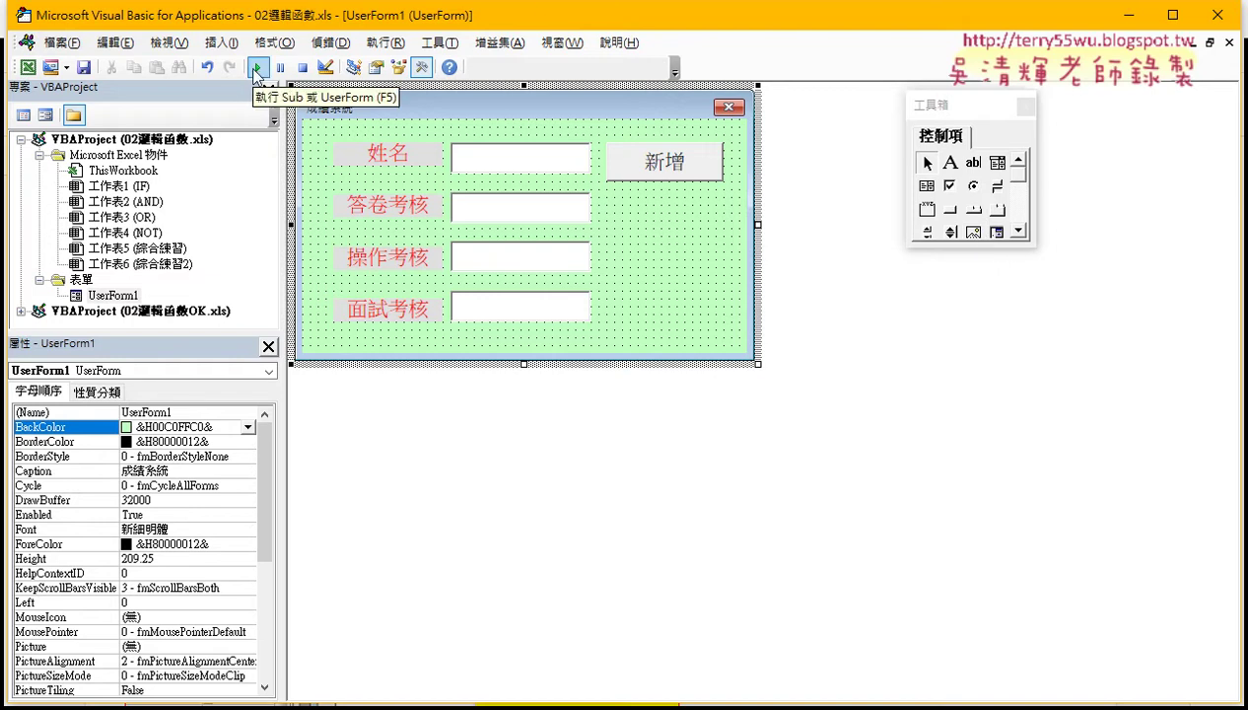
click(258, 69)
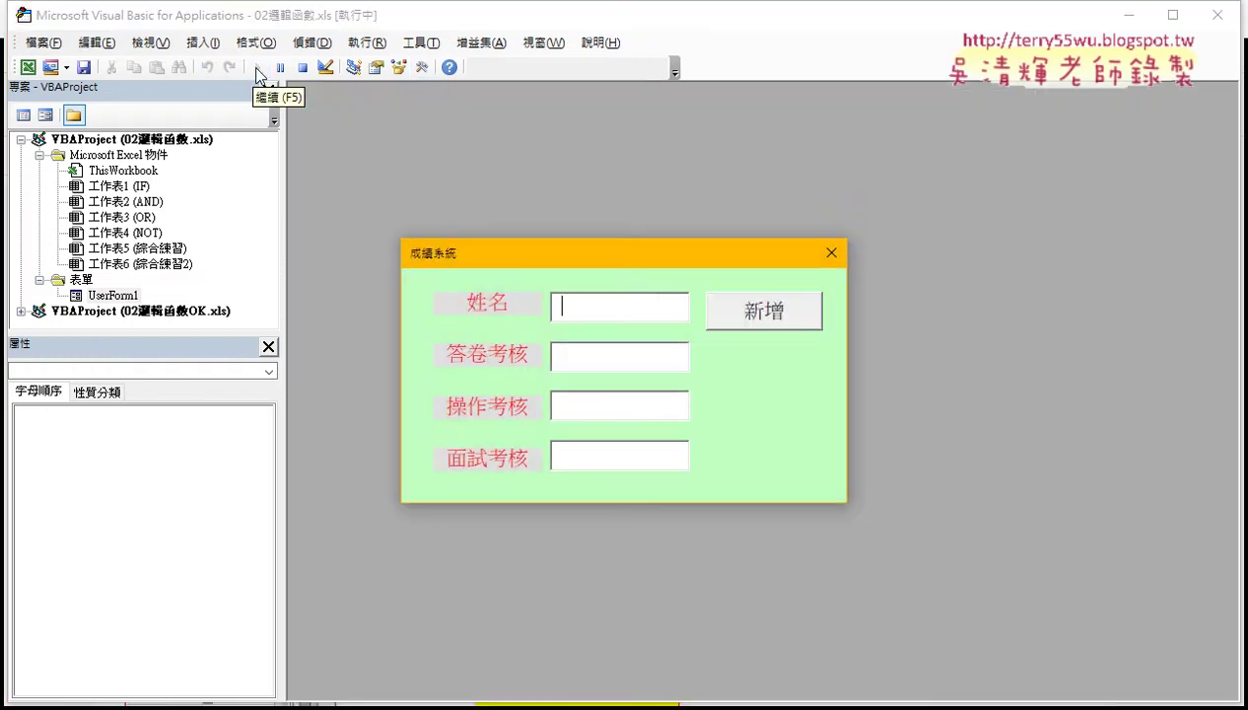
text(Y)
key(BackSpace)
text(aaa)
key(Tab)
text(8)
text(5)
key(Tab)
text(85)
key(Tab)
text(5)
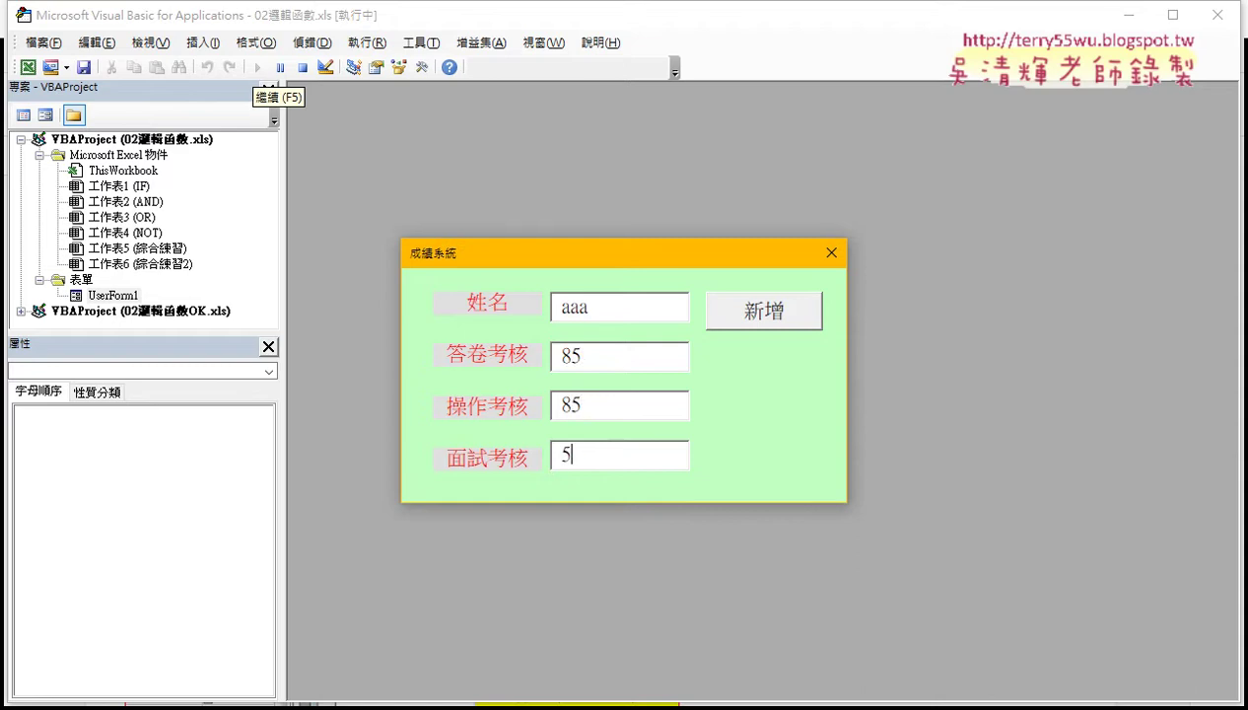
text(2)
click(769, 311)
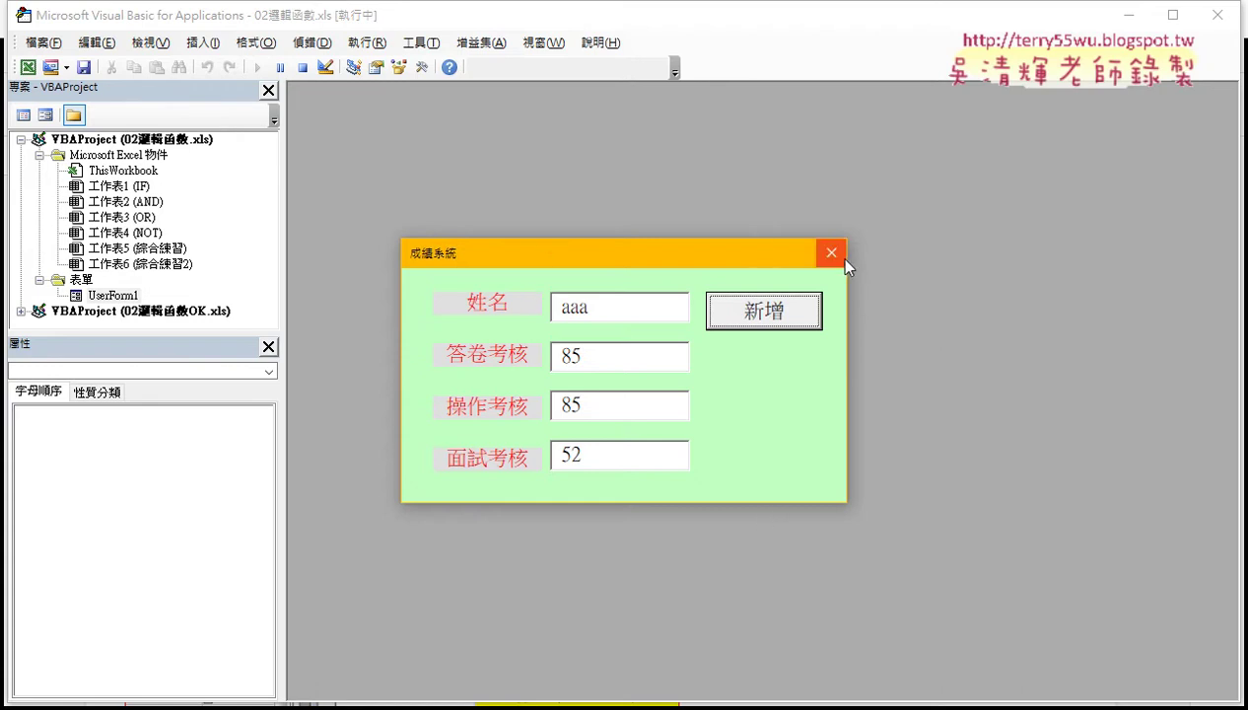
click(843, 259)
click(254, 67)
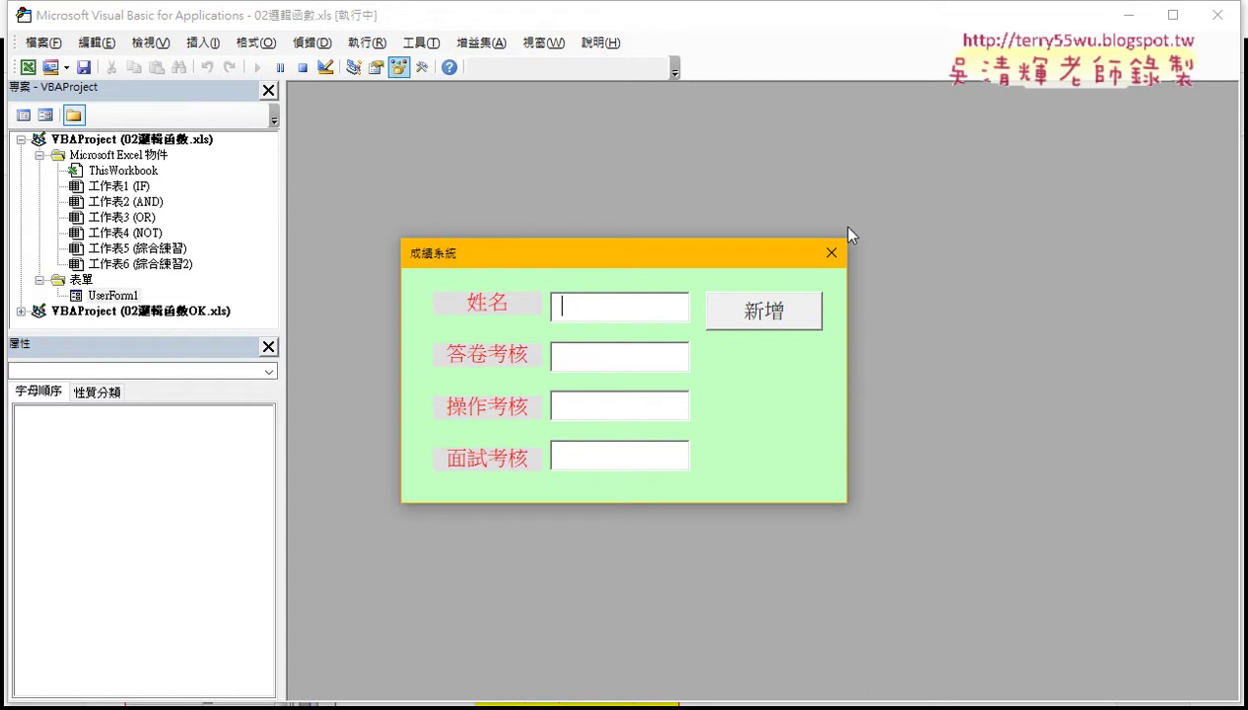
click(831, 253)
click(1219, 16)
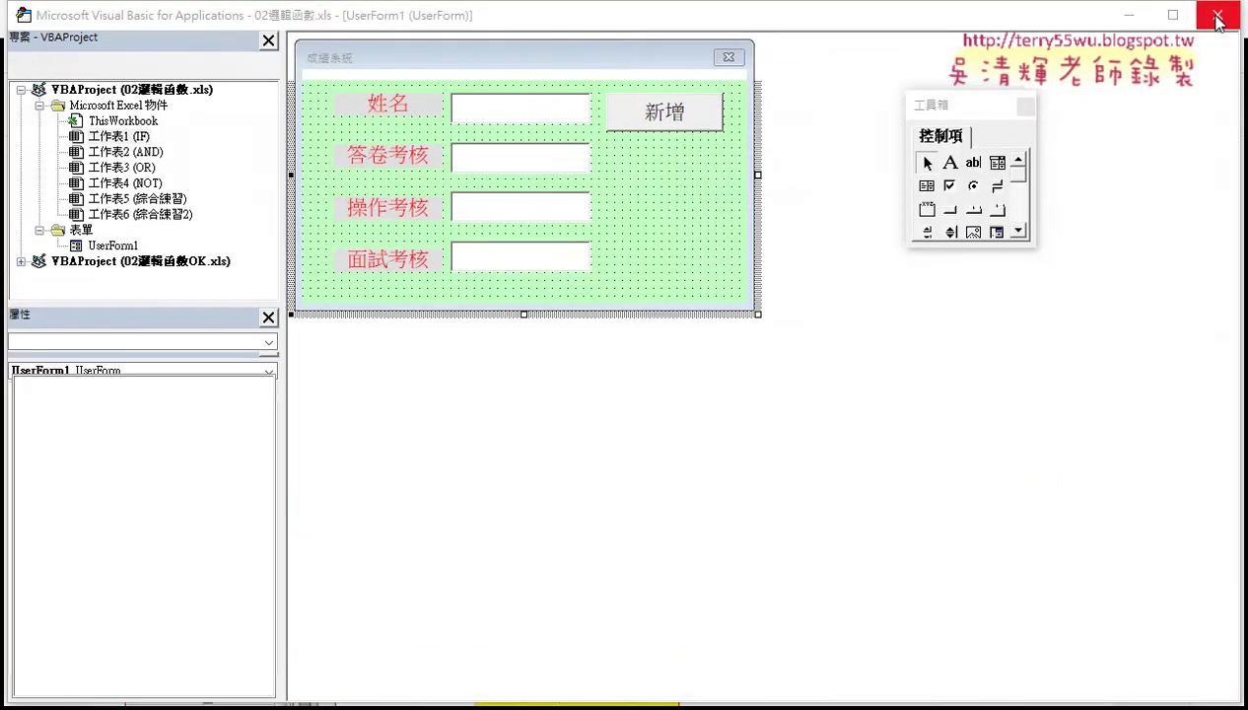
click(878, 632)
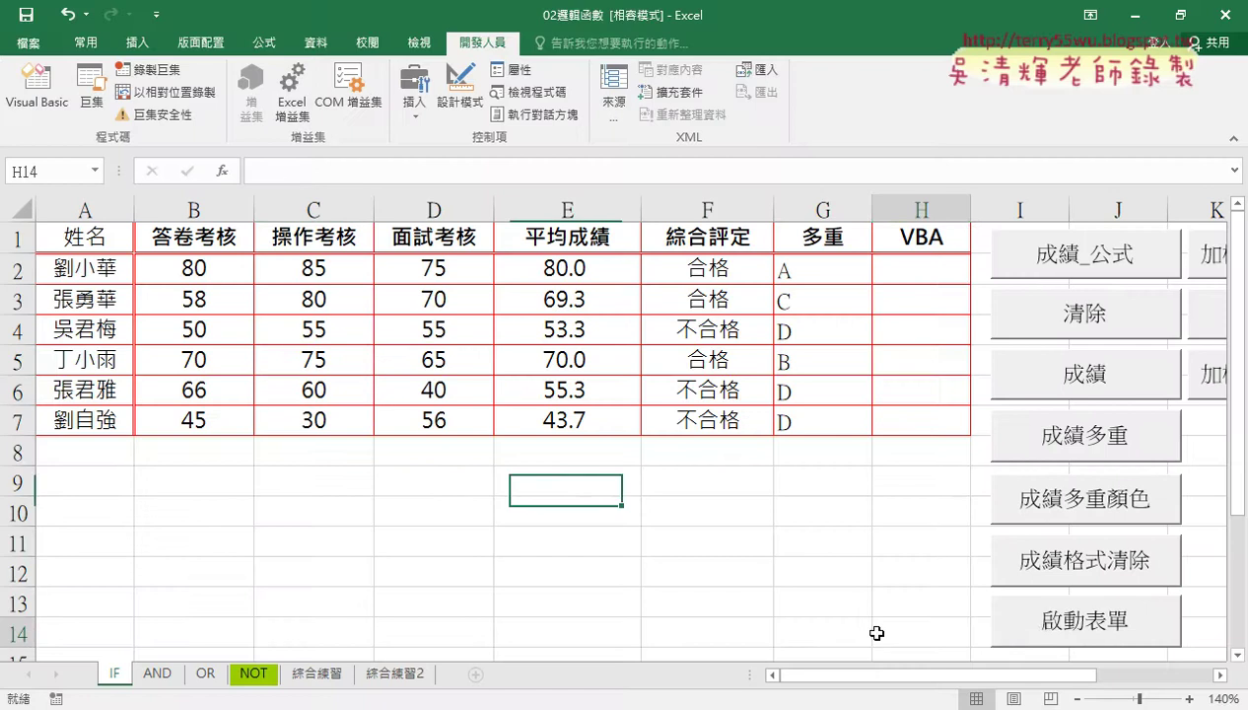
click(1063, 641)
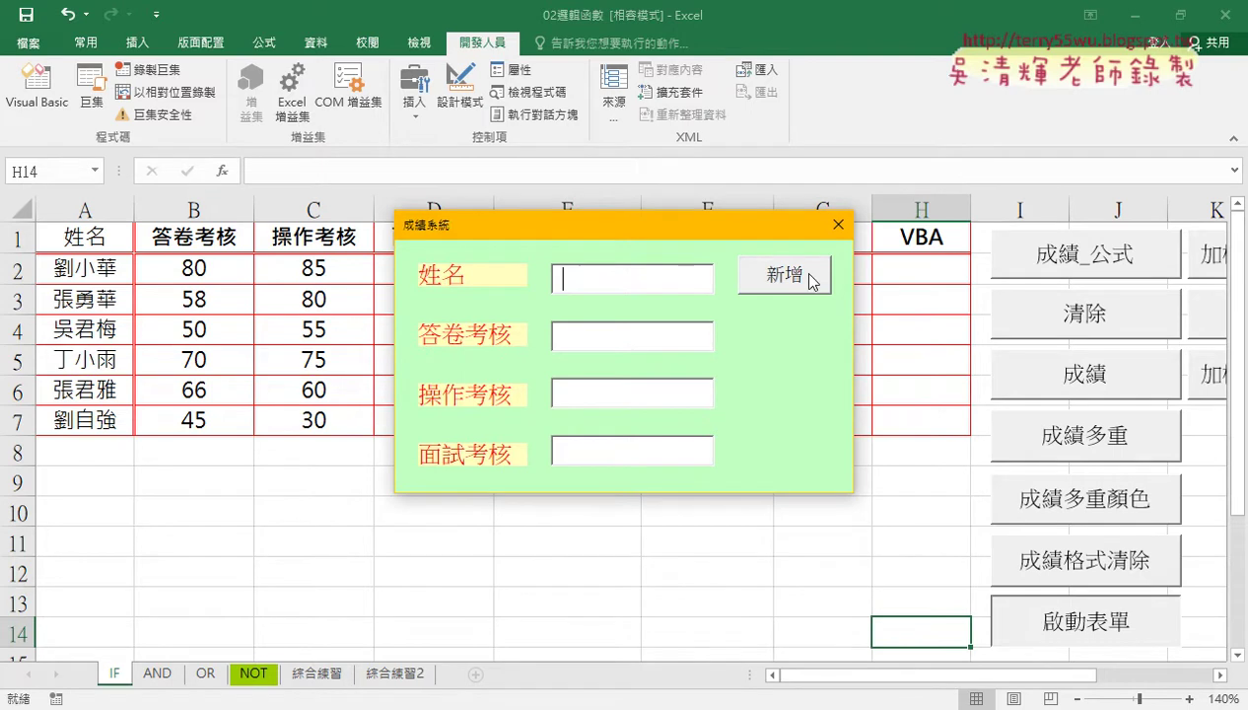
click(838, 224)
click(40, 102)
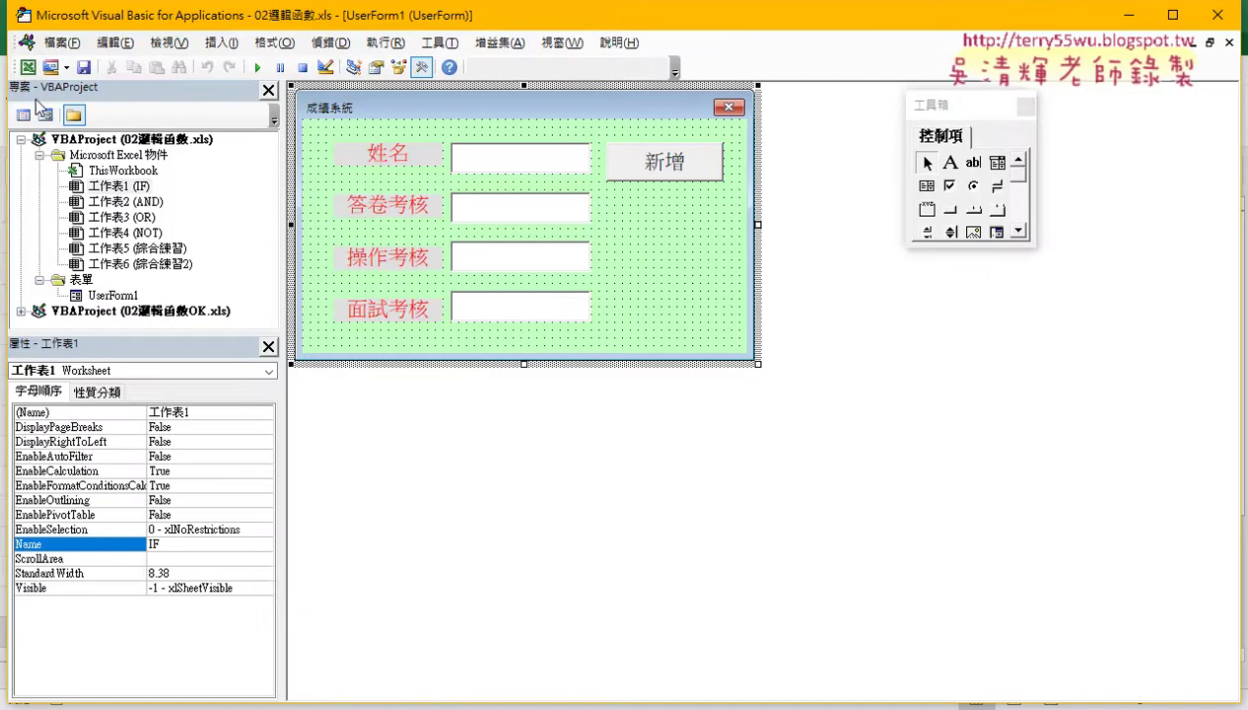
- Select UserForm1's (Name) property, then bring up the 插入 menu on 工作表4 (NOT)
click(120, 298)
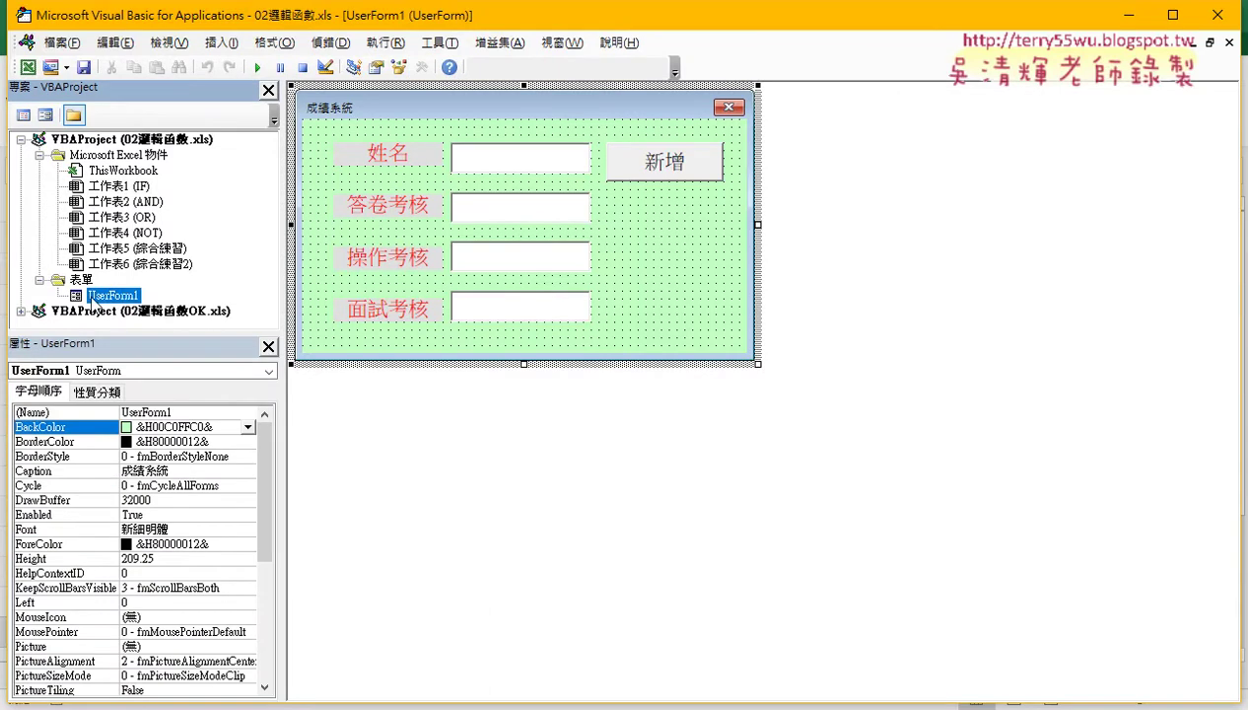
click(44, 413)
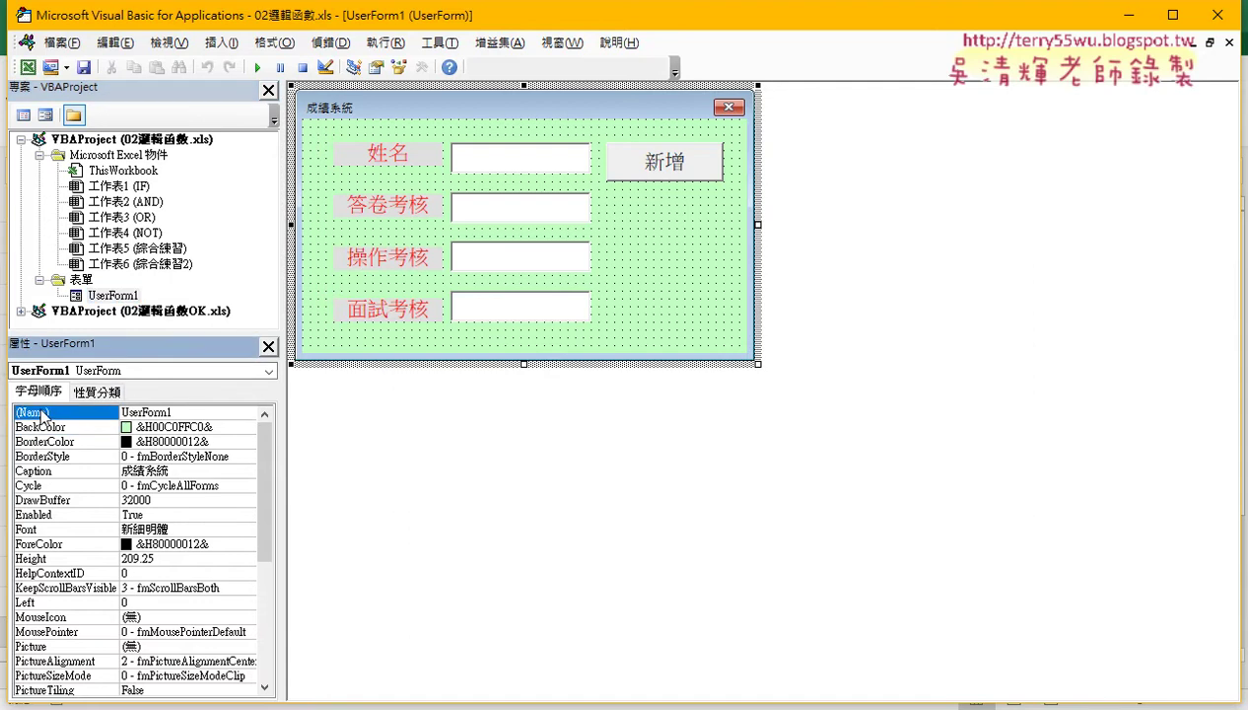
click(173, 412)
right_click(124, 232)
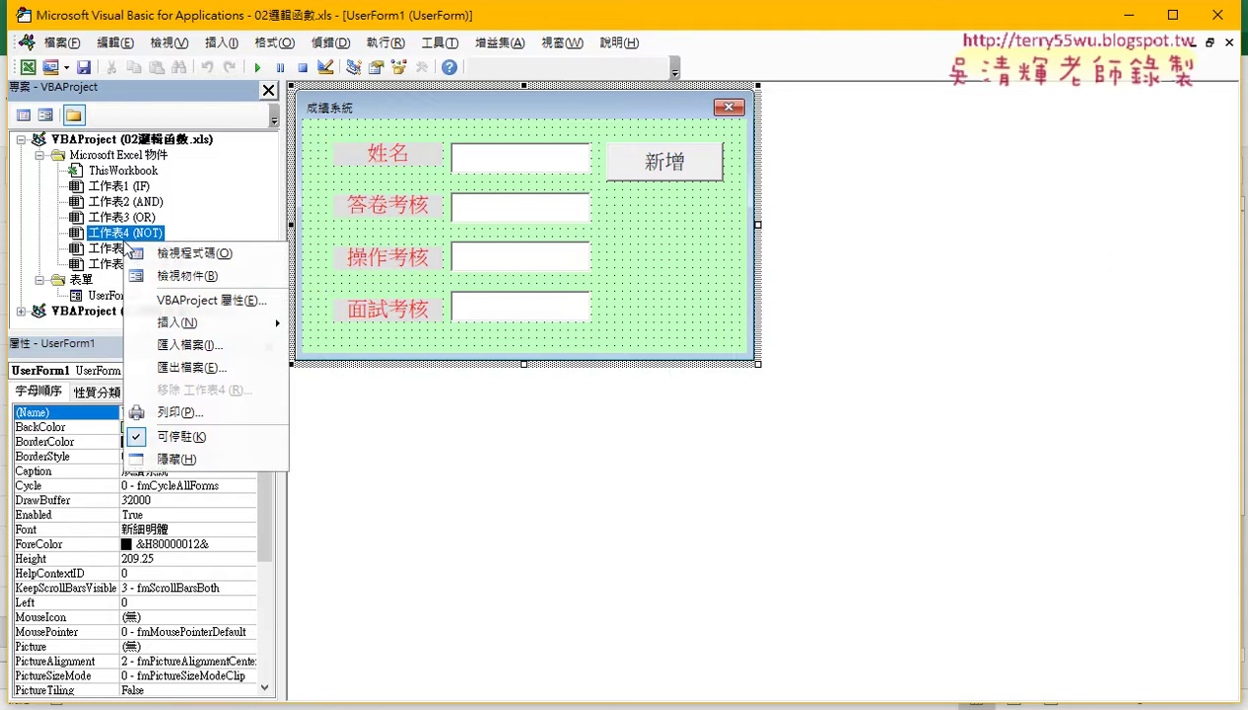
- Insert a new Module1 and unlock the 02邏輯函數OK.xls project with its password
mouse_move(237, 322)
click(347, 347)
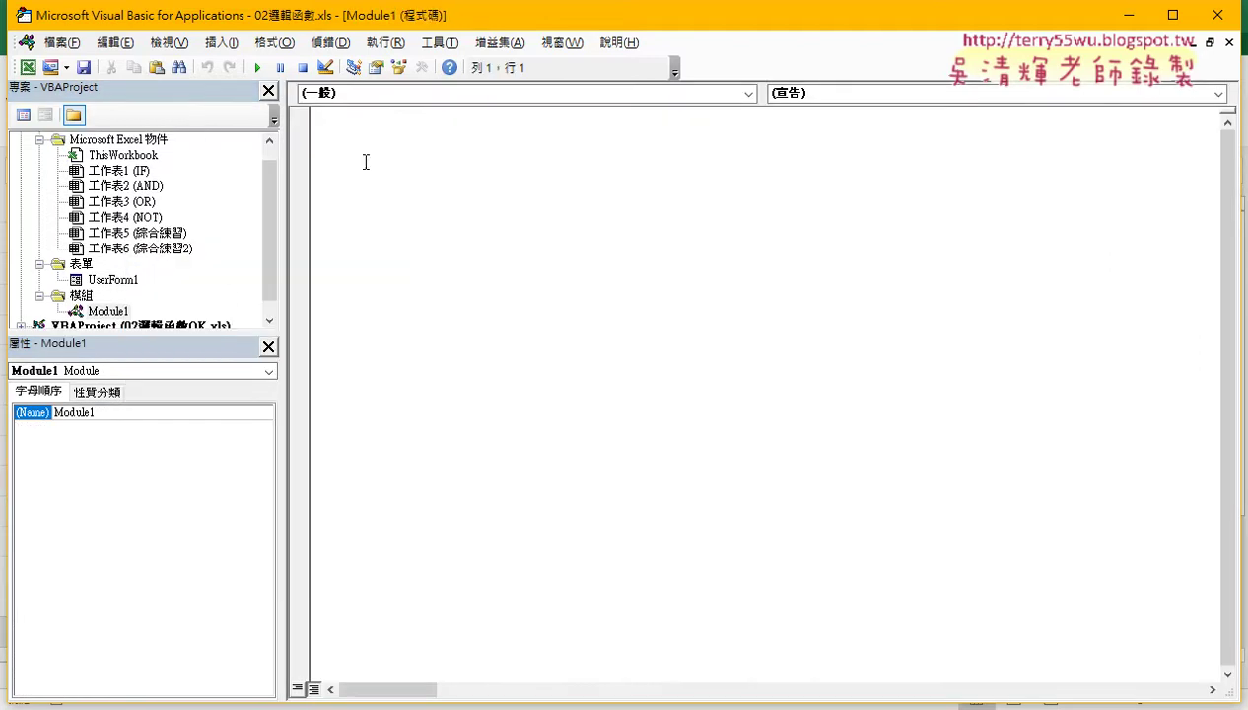
scroll(269, 267, down, 1)
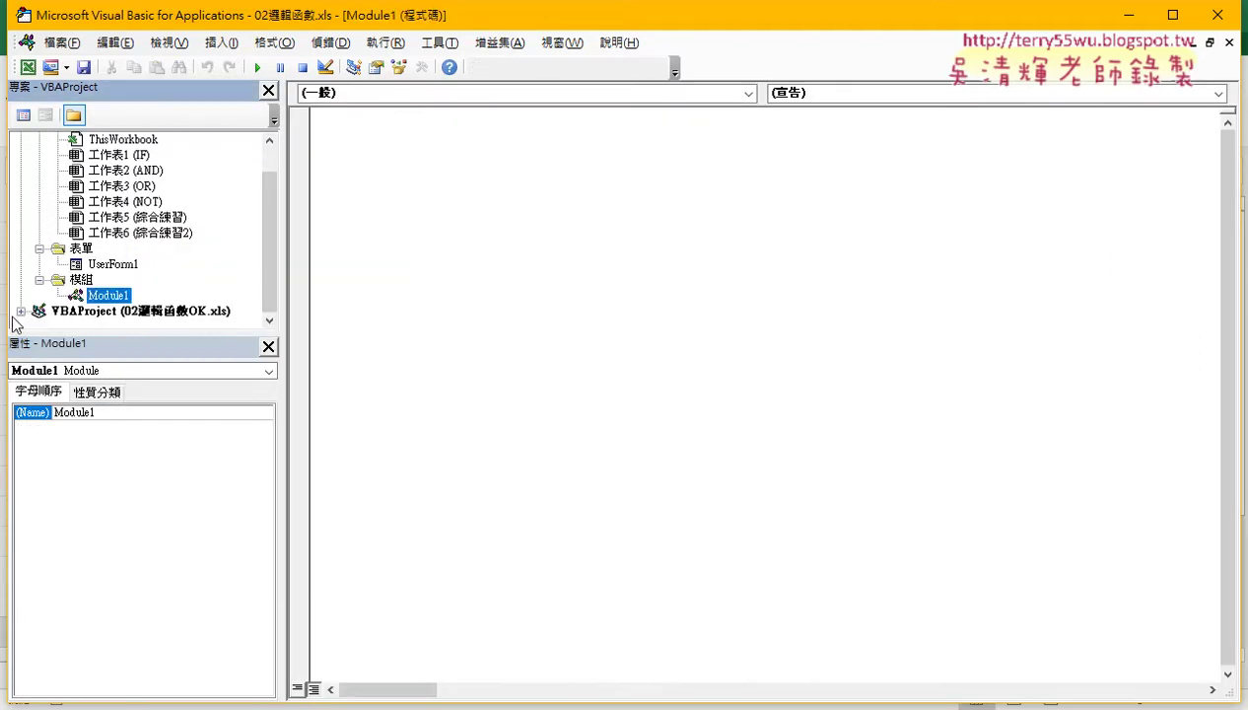
click(20, 312)
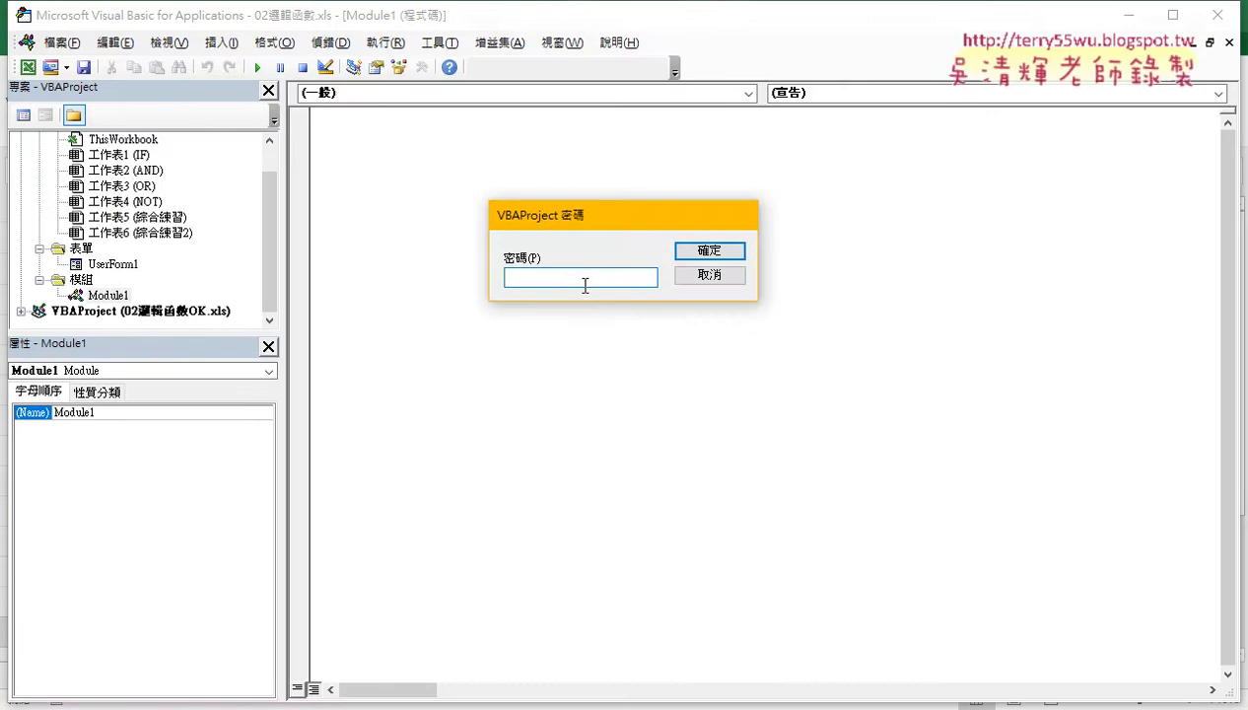
key(Return)
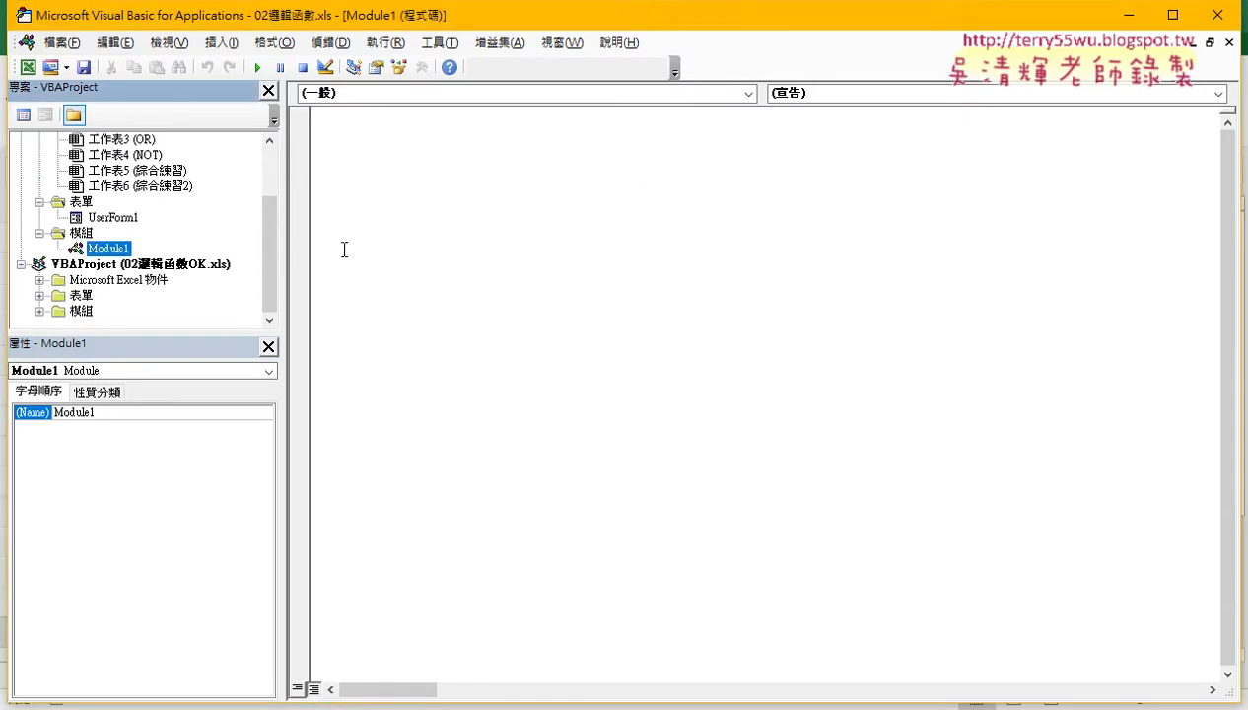
- Open the OK project's Module3, select all its code, then open the empty Module1
click(79, 311)
double_click(79, 312)
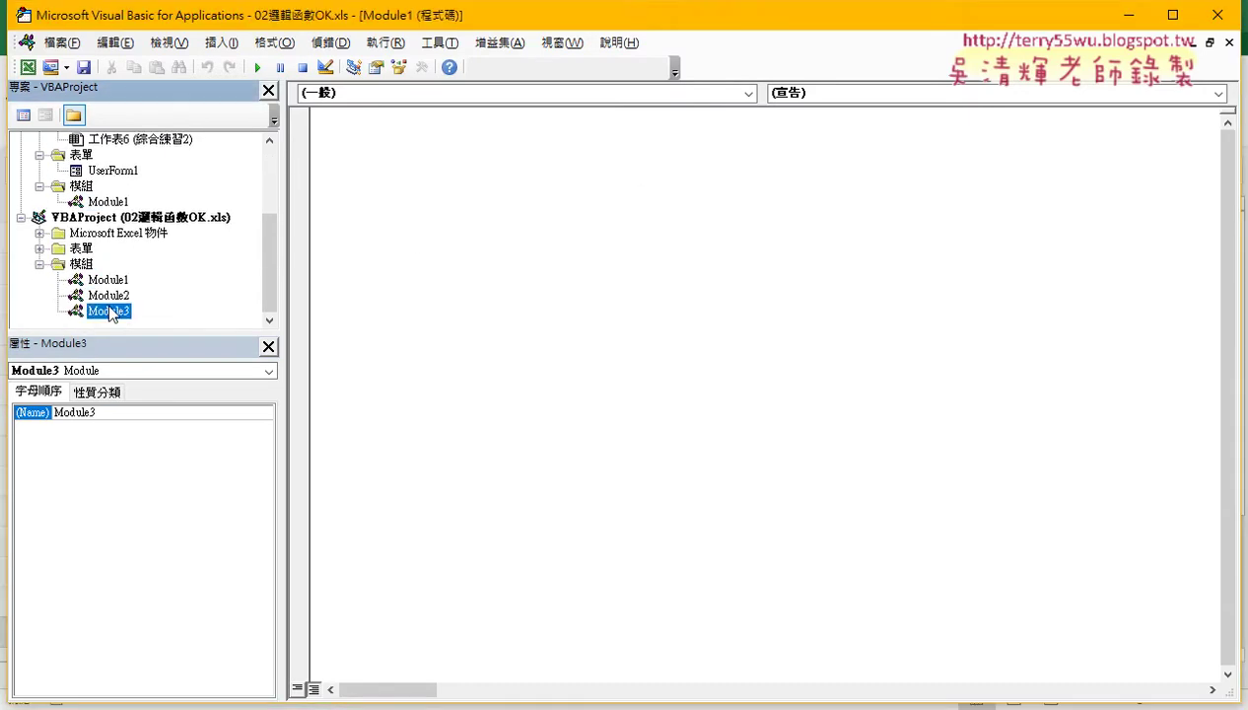
double_click(116, 311)
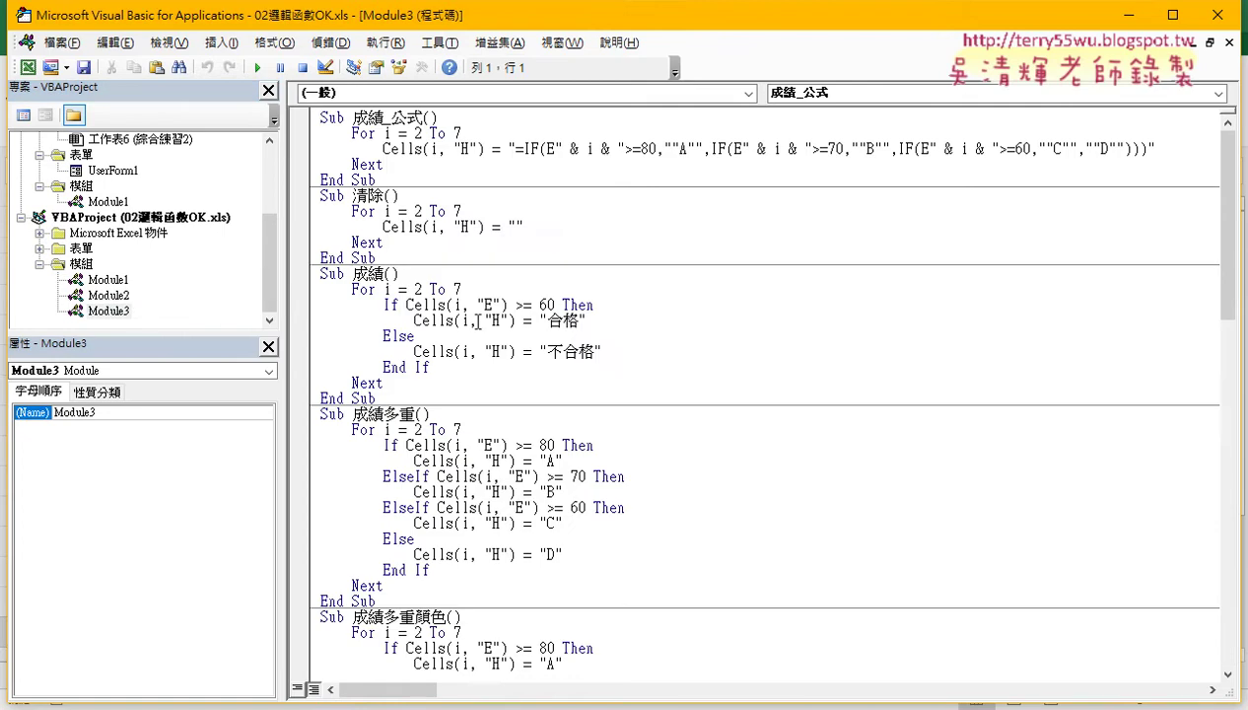
key(ctrl+a)
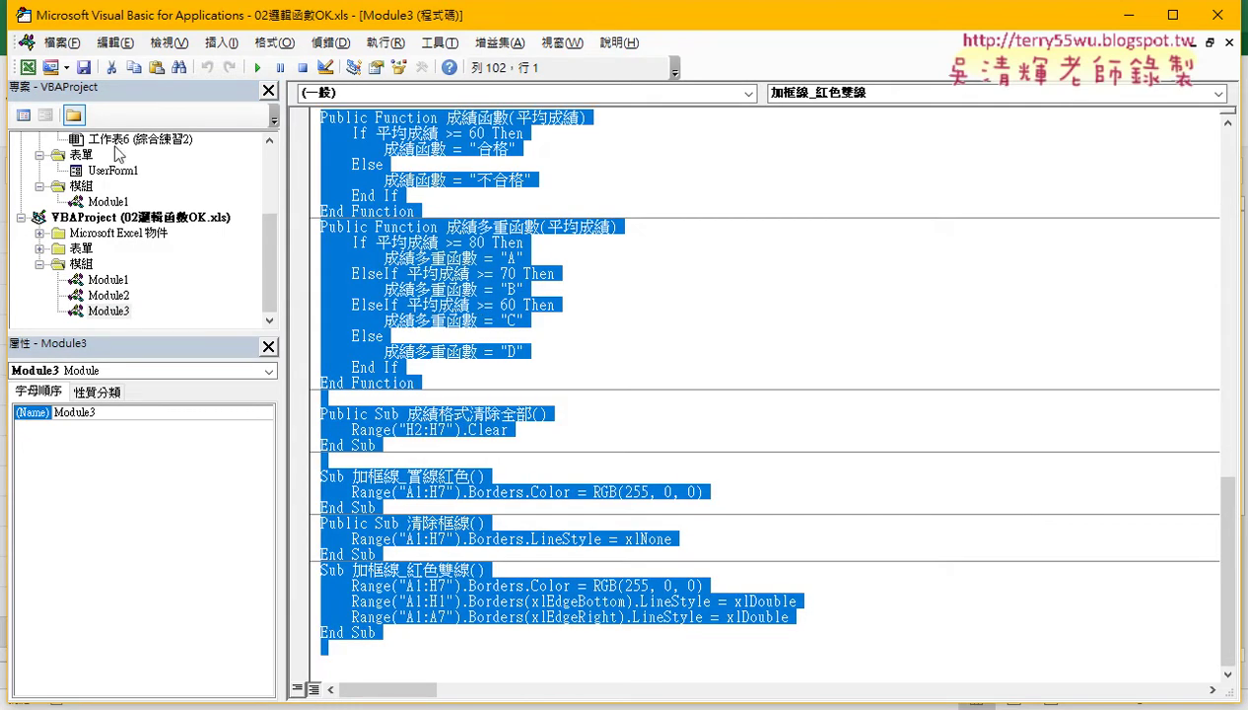
double_click(109, 201)
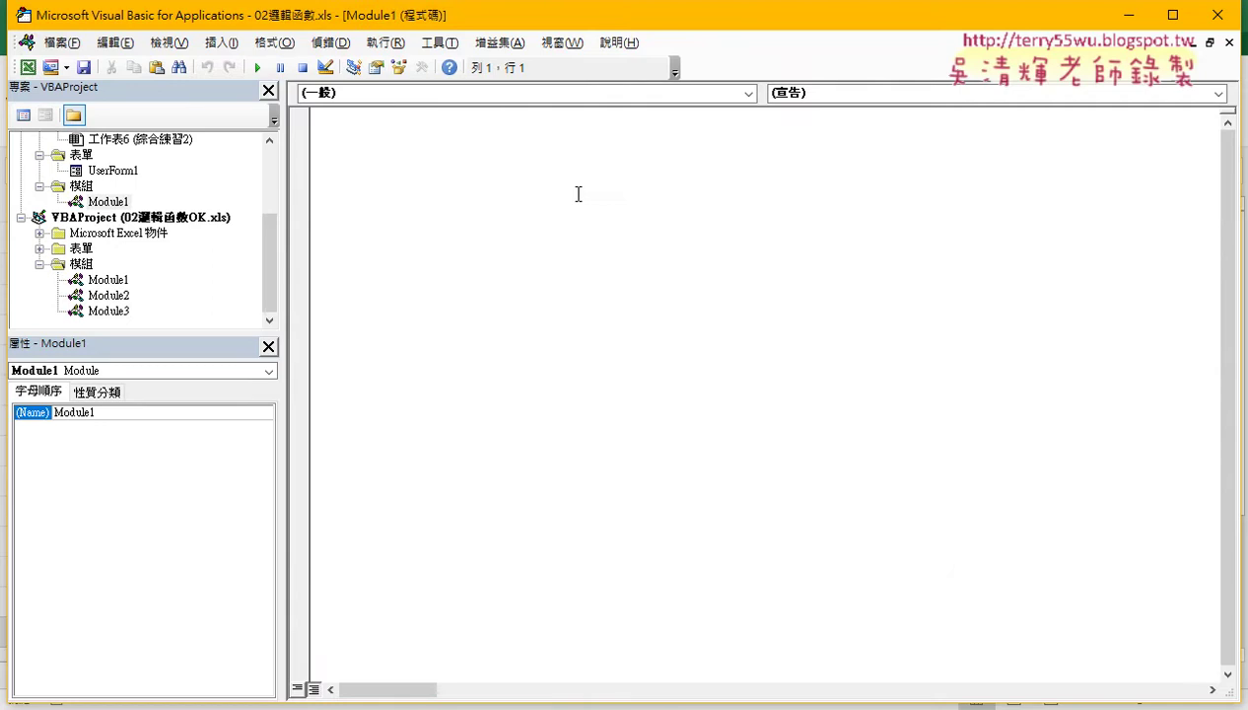
- Paste the copied grading functions and border subs into Module1
key(ctrl+v)
key(Return)
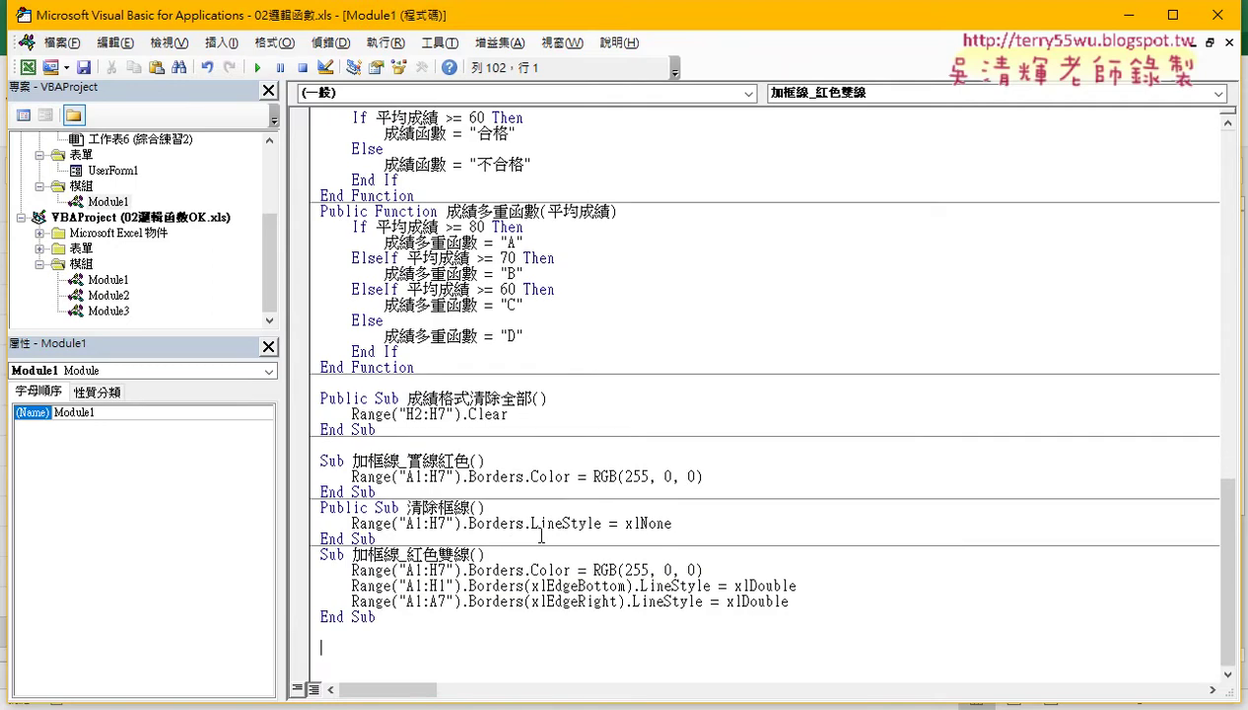
click(339, 633)
- Start a new procedure line 'sub 啟動' below the last End Sub
text(ㄙ)
key(BackSpace)
text(su)
text(b )
text(起)
text(幻ㄨ)
- Complete the Sub 啟動表單() header and indent the empty line inside it
text(動)
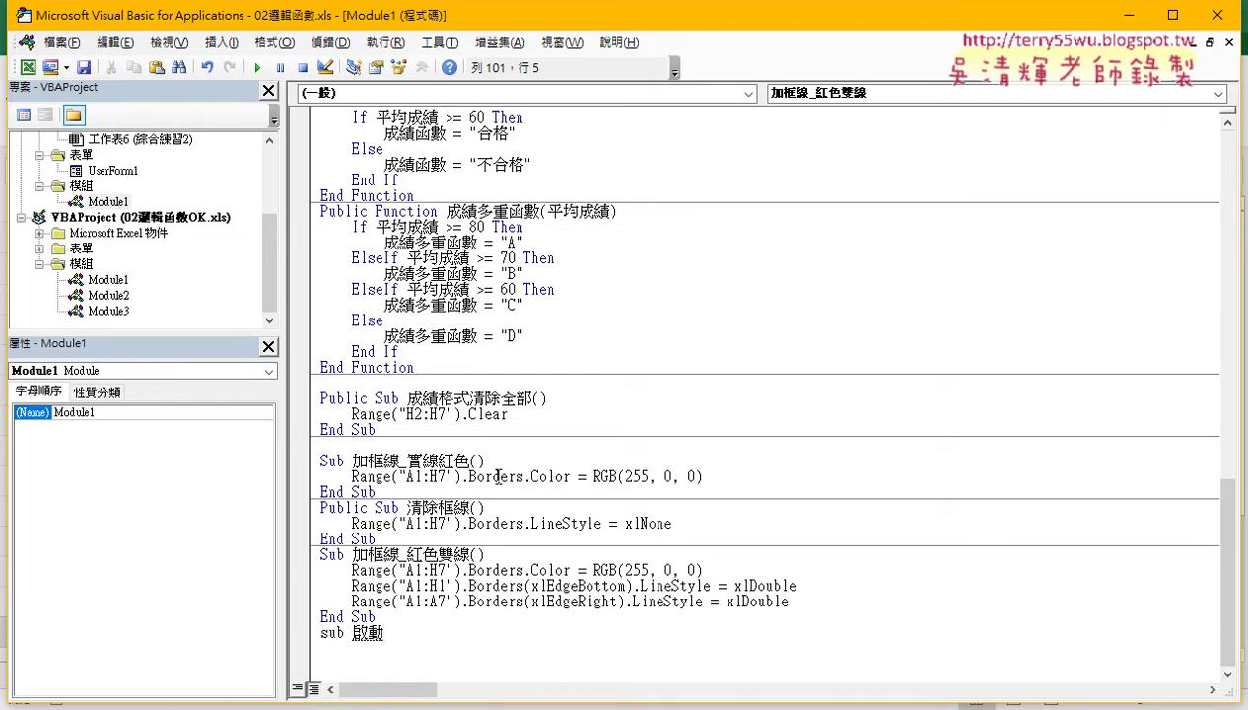
text(表ㄉ)
text(單)
key(Return)
key(Return)
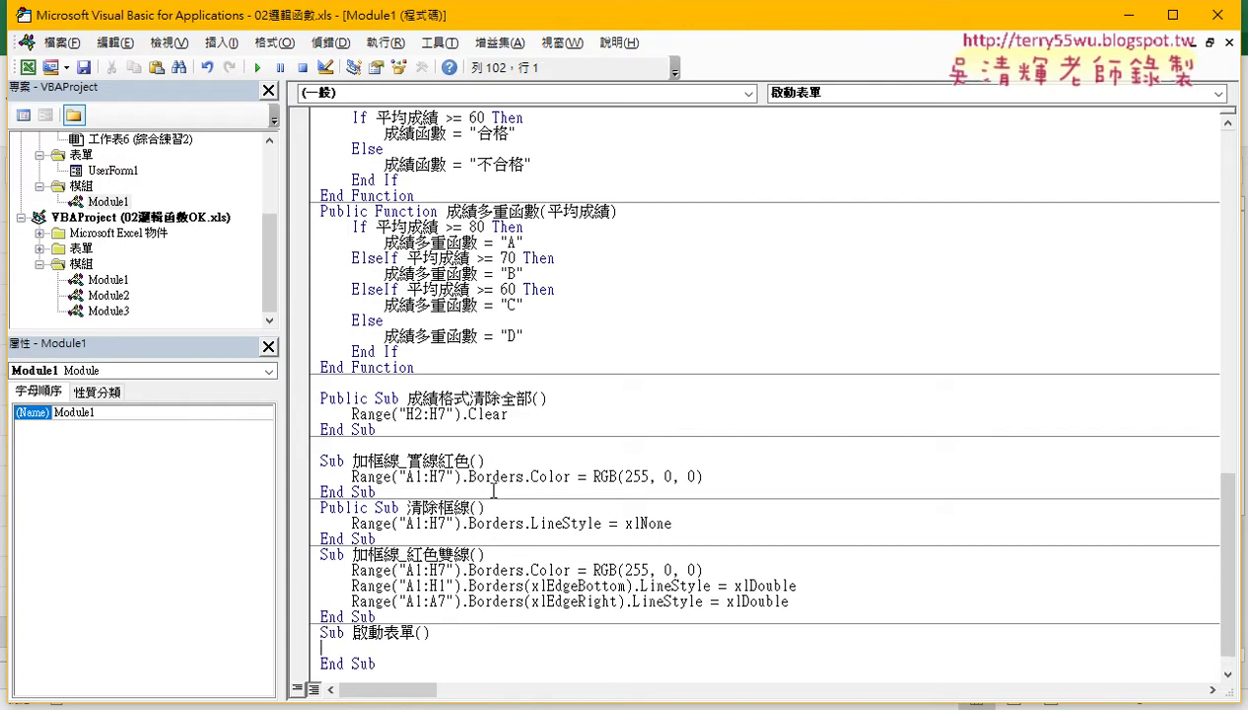
drag(319, 663, 382, 664)
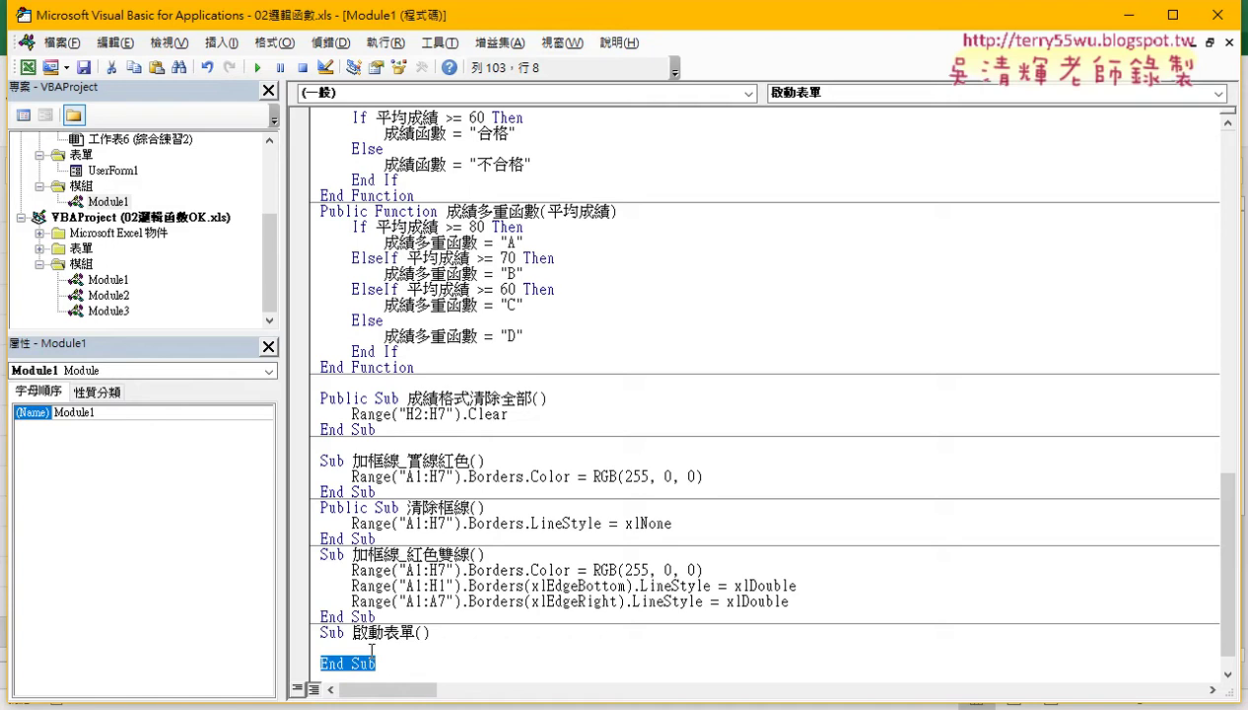
click(369, 647)
key(Tab)
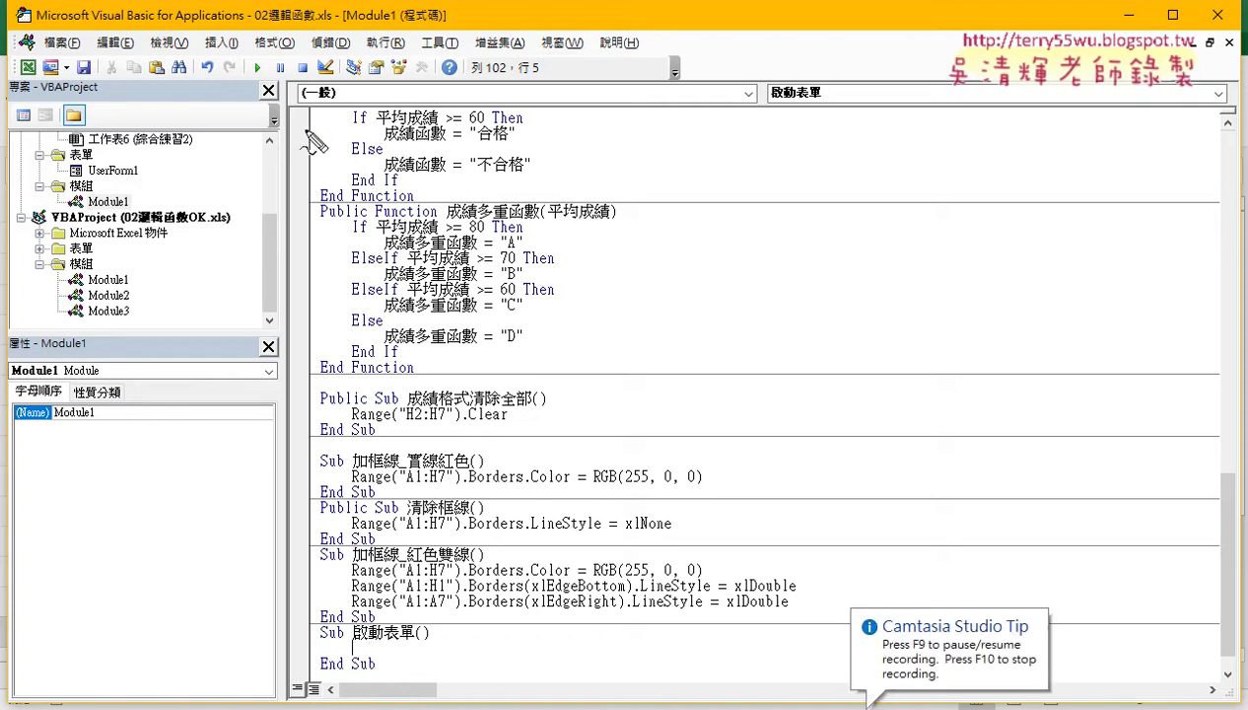
- Enter UserForm1.Show as the only statement of Sub 啟動表單
drag(164, 180, 150, 180)
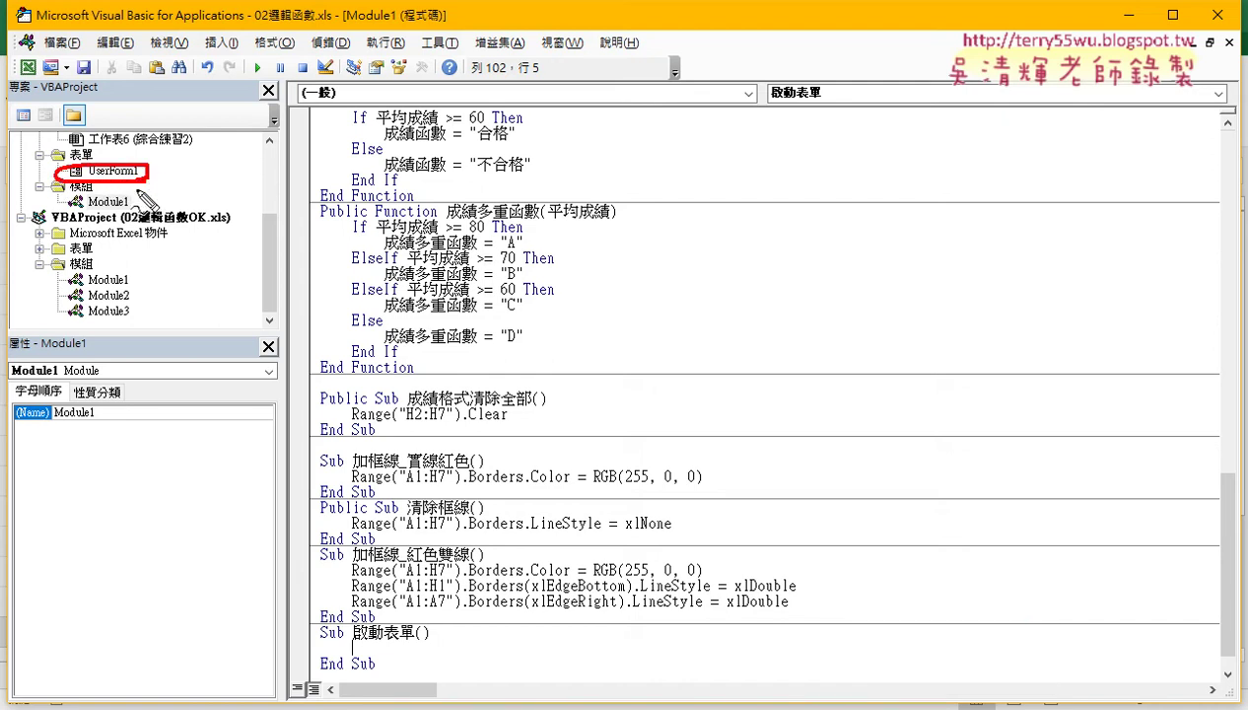
key(Escape)
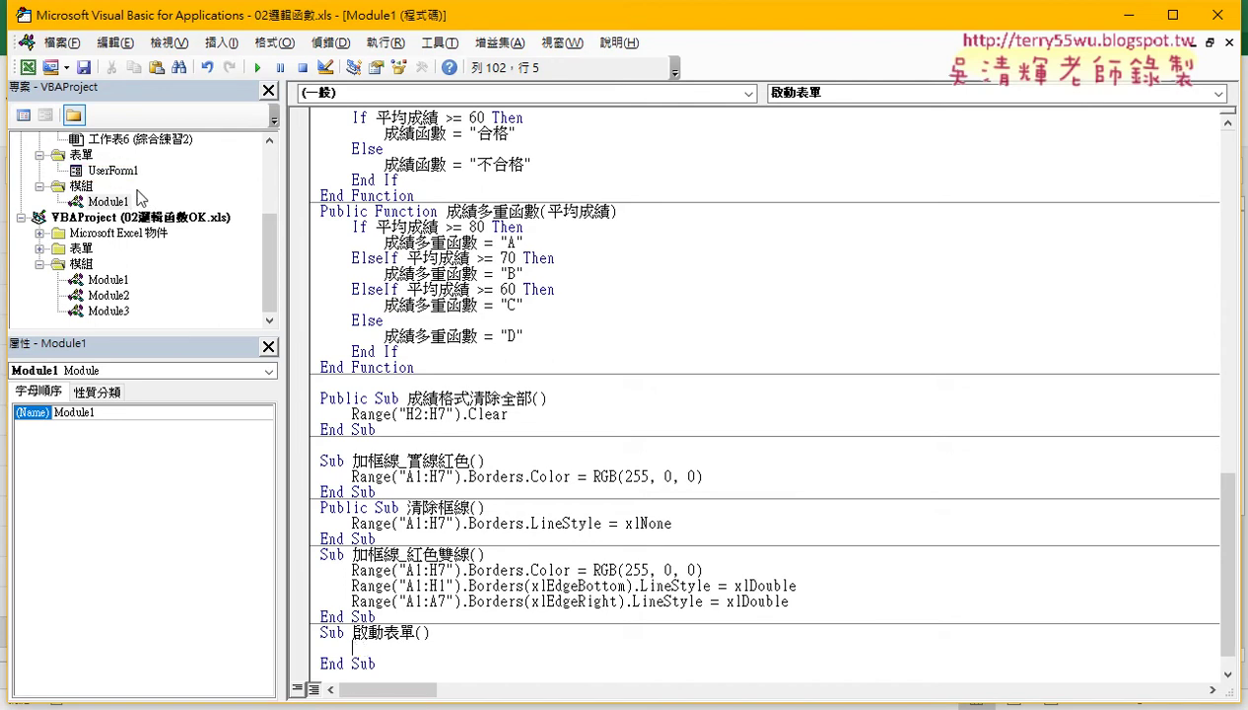
text(u)
text(ser)
text(for)
text(m1)
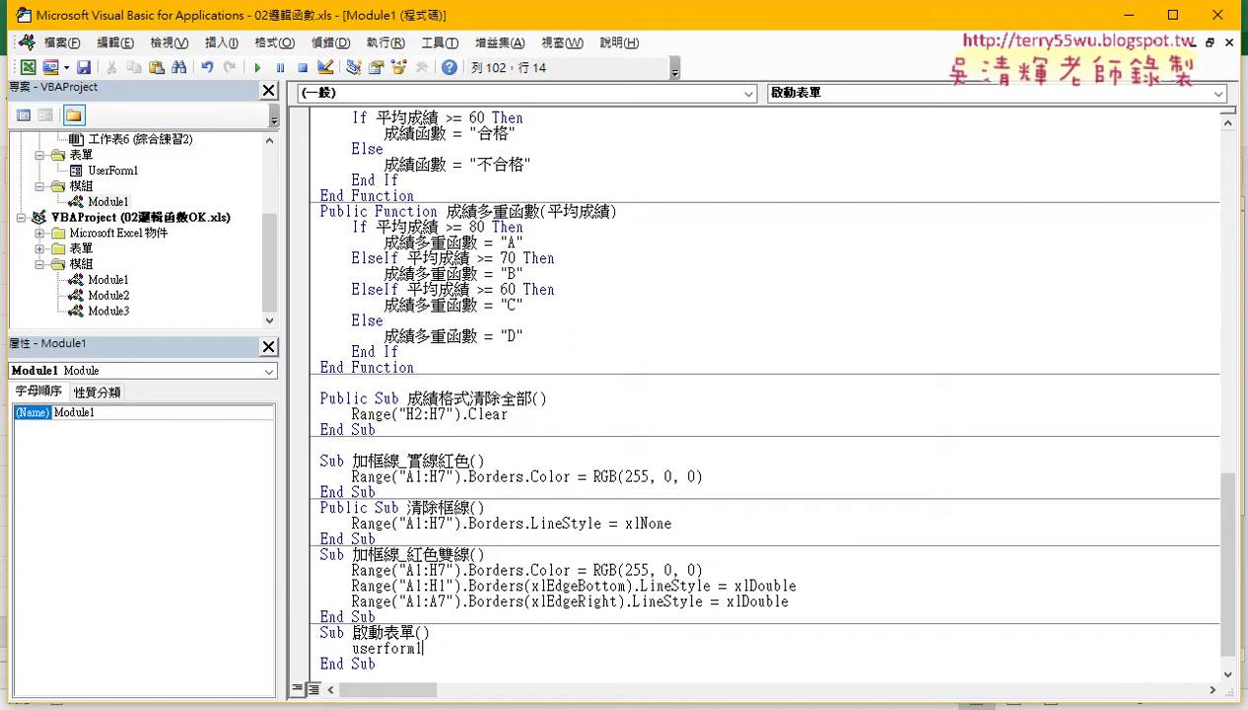
text(.)
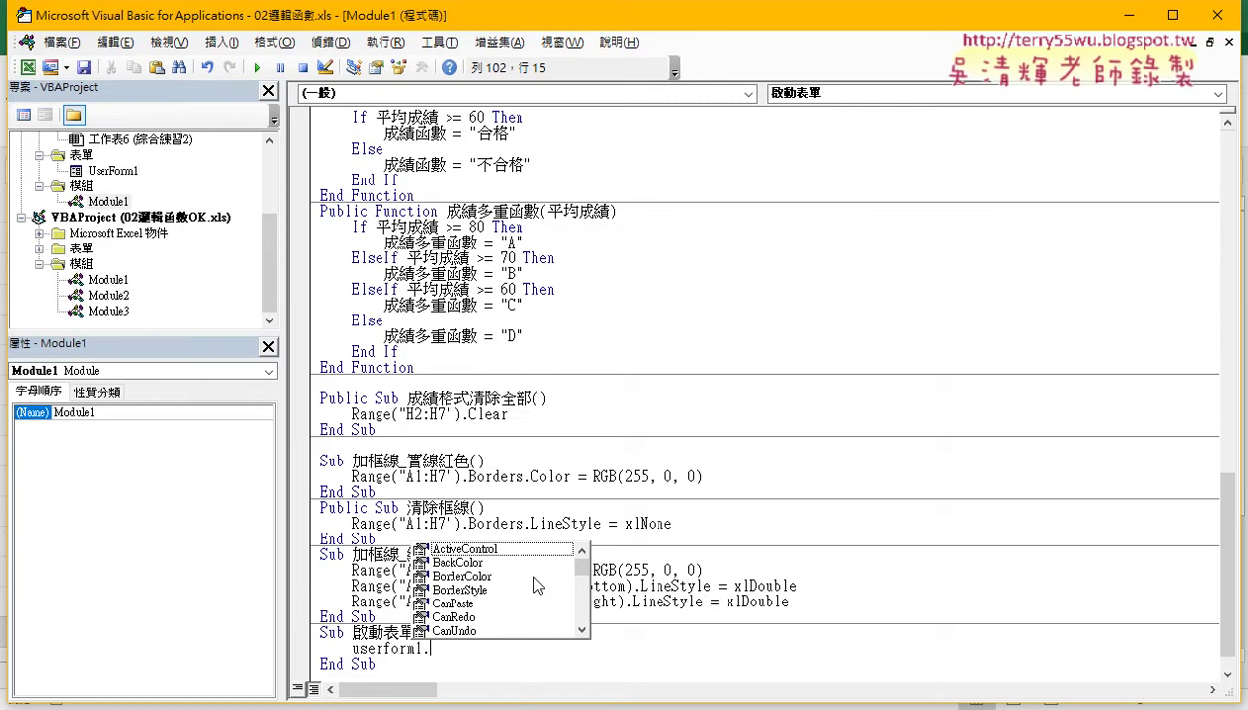
text(s)
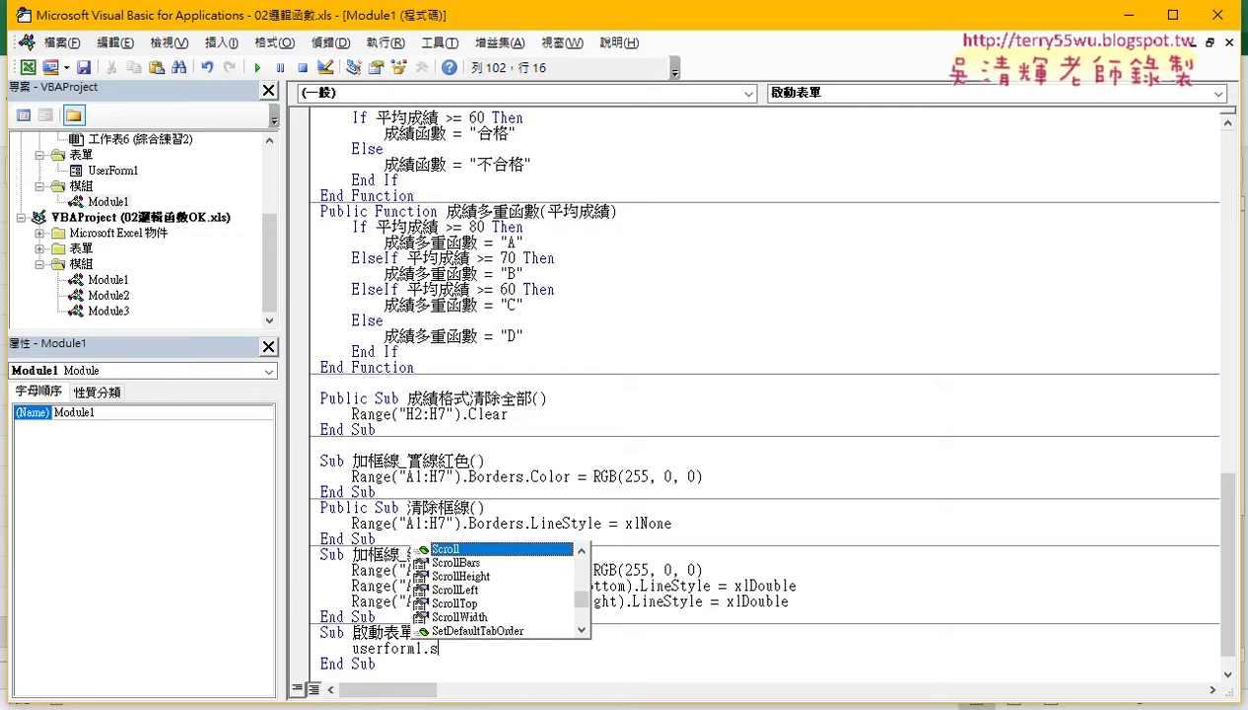
text(h)
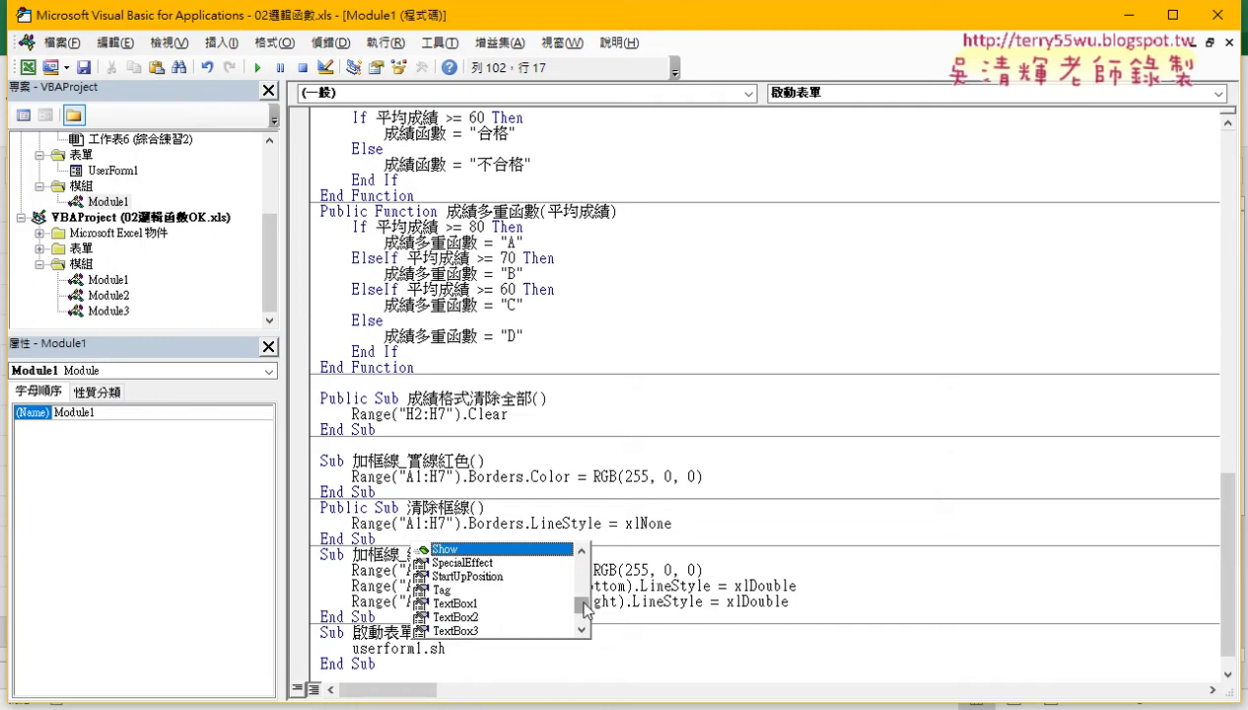
scroll(584, 609, up, 10)
scroll(585, 608, up, 5)
scroll(584, 609, down, 5)
scroll(585, 609, down, 10)
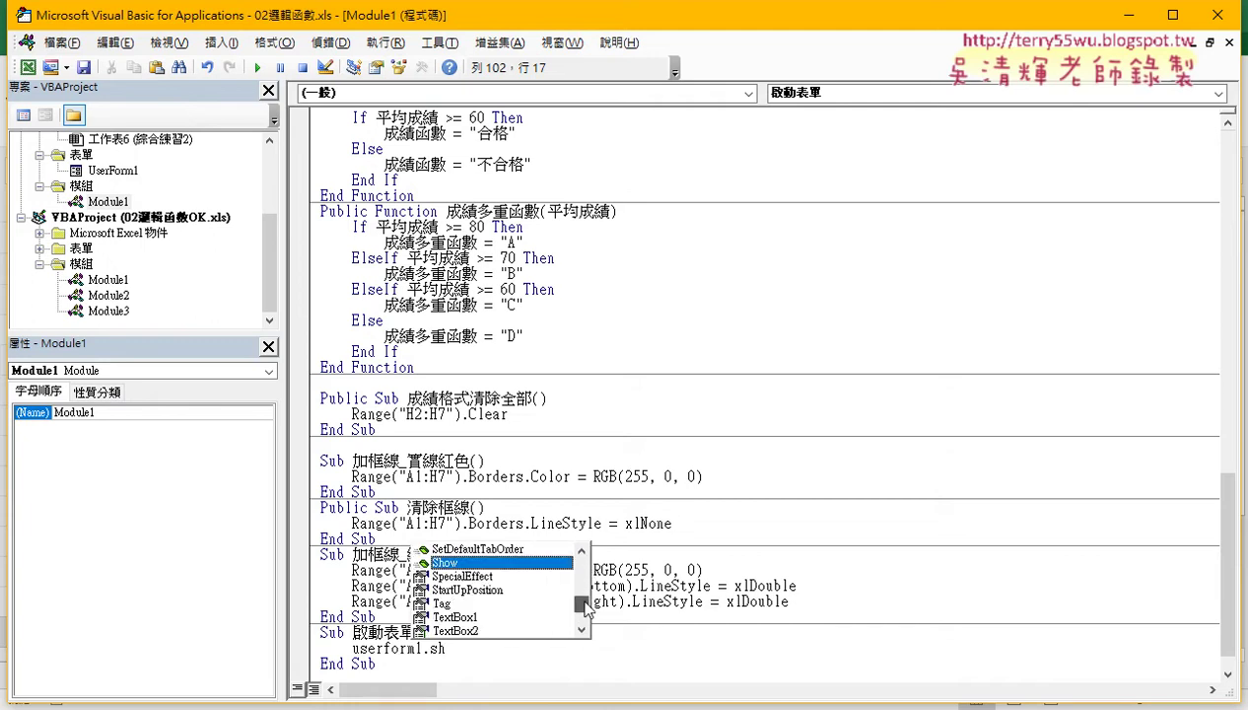
scroll(585, 608, down, 4)
scroll(585, 603, up, 7)
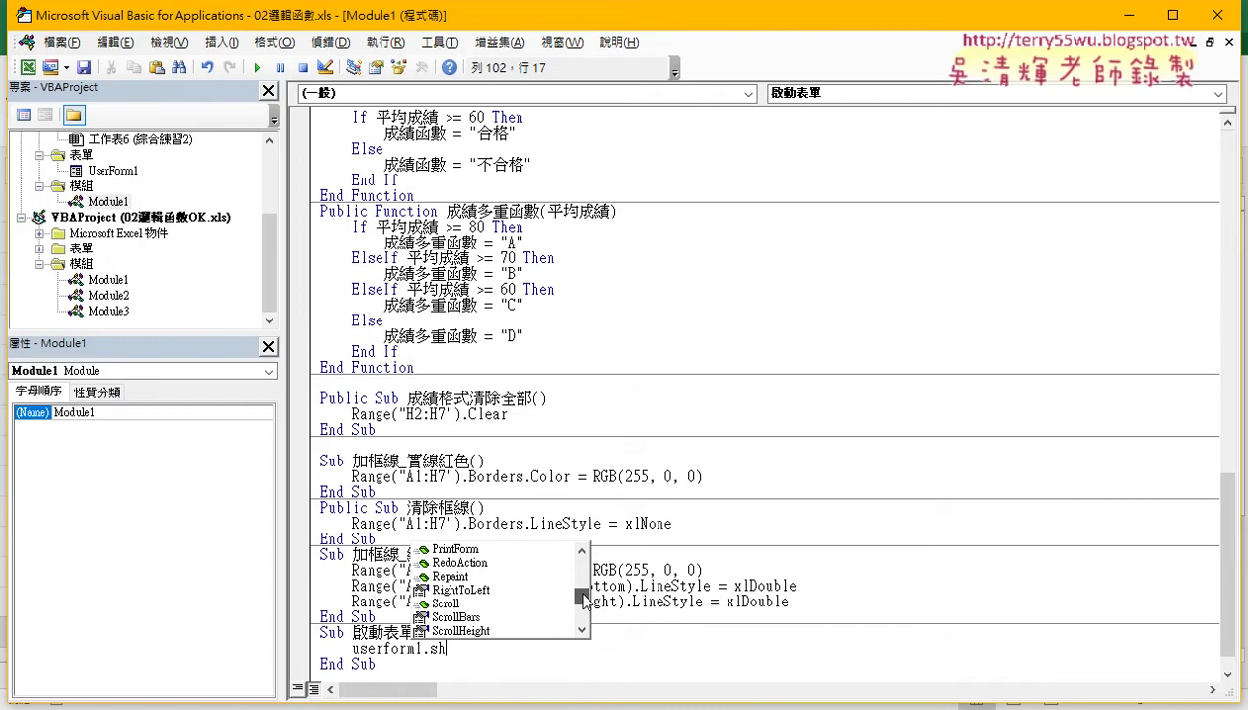
drag(583, 595, 583, 591)
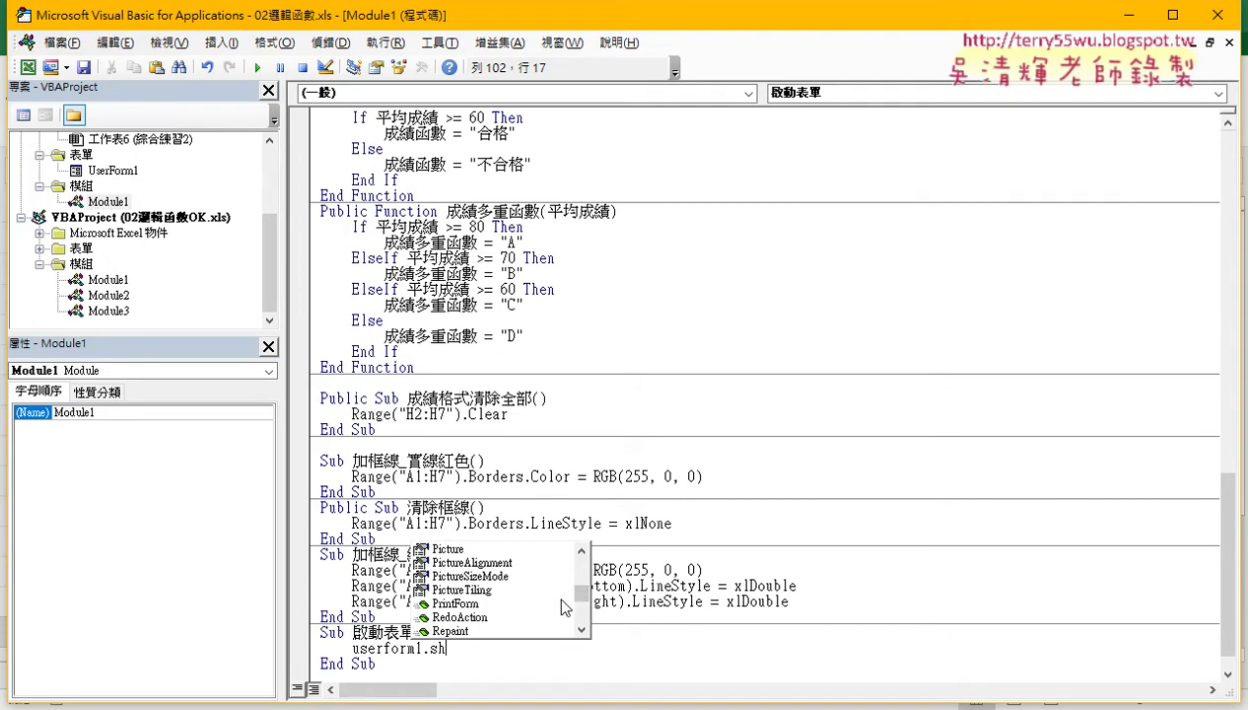
scroll(583, 595, up, 2)
drag(583, 594, 583, 592)
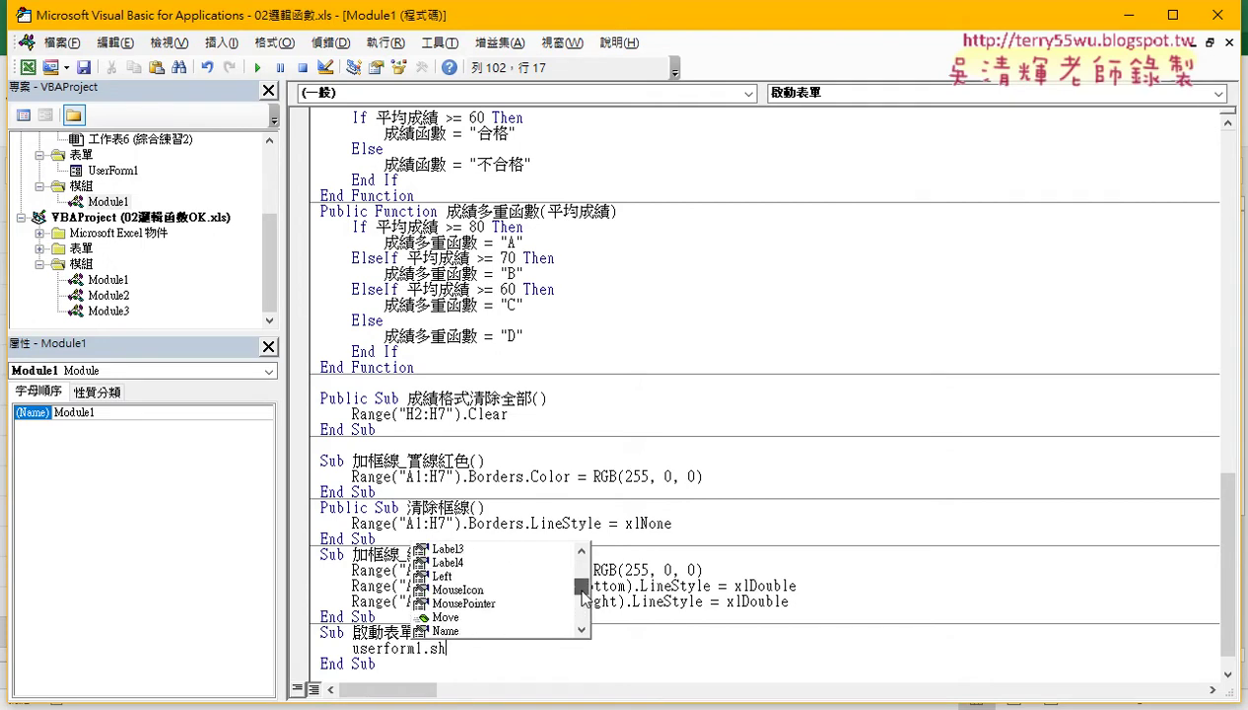
scroll(583, 593, up, 1)
scroll(583, 592, up, 1)
scroll(582, 591, up, 1)
scroll(584, 590, up, 1)
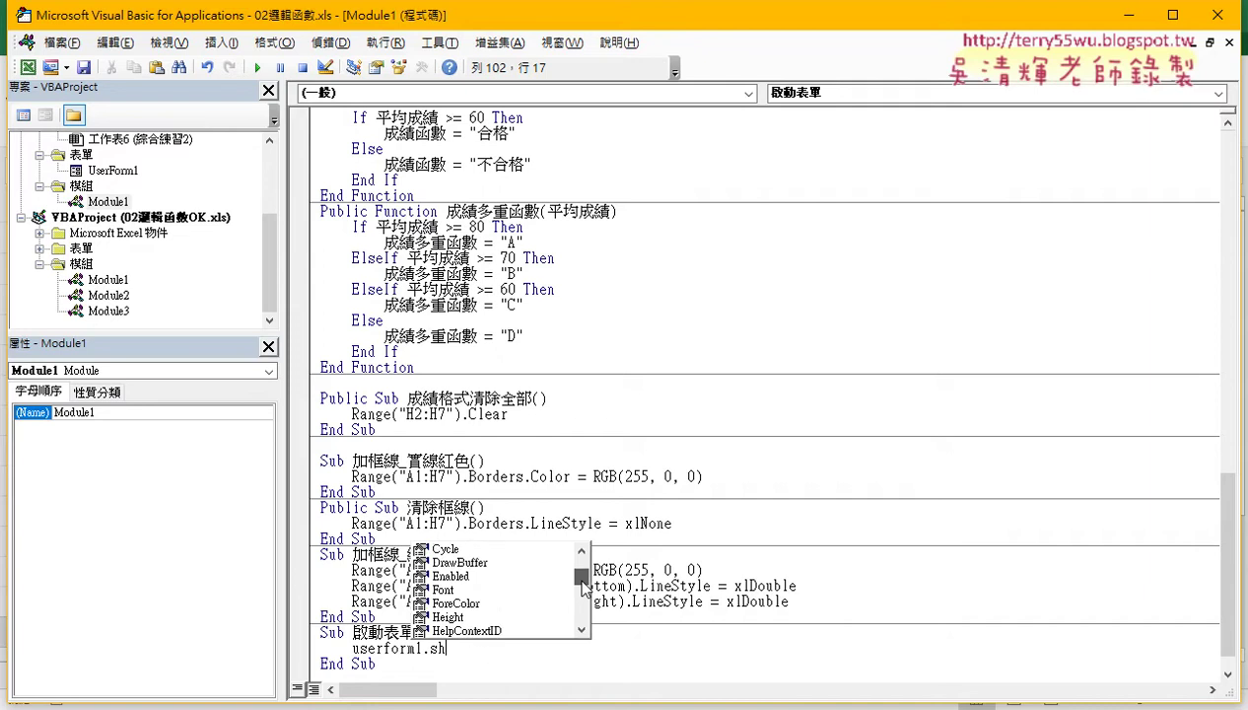
scroll(583, 589, down, 1)
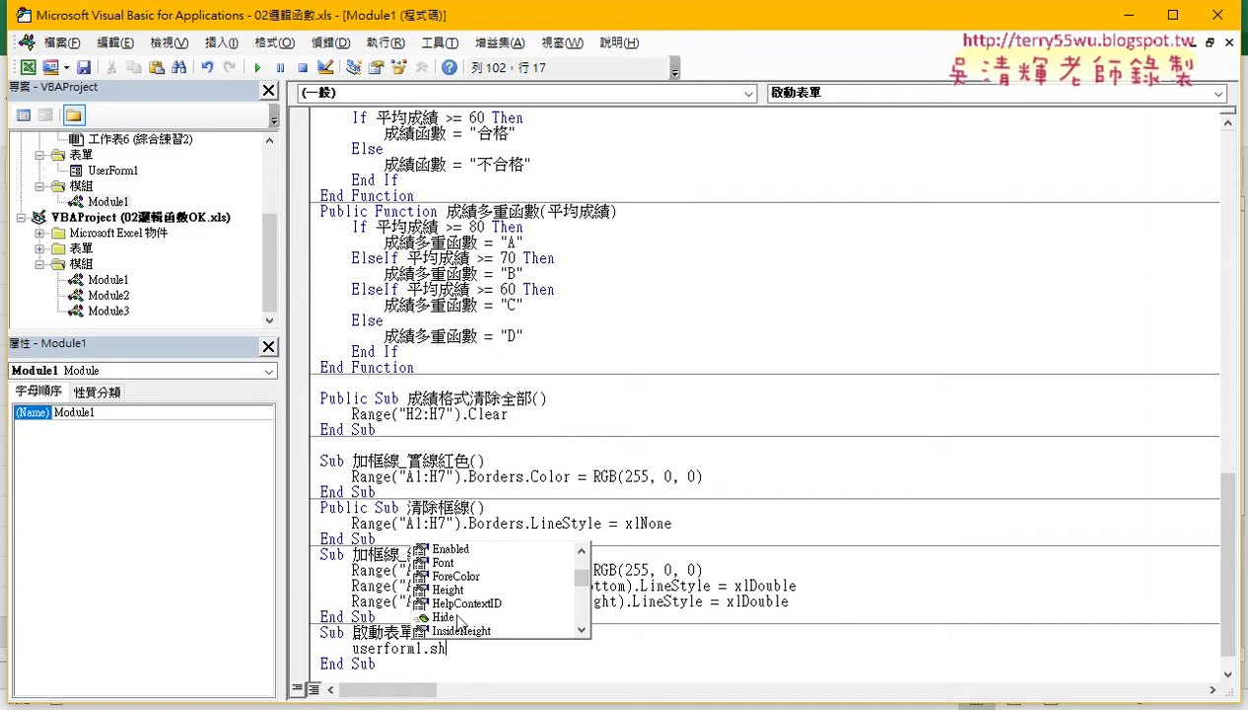
scroll(578, 583, up, 1)
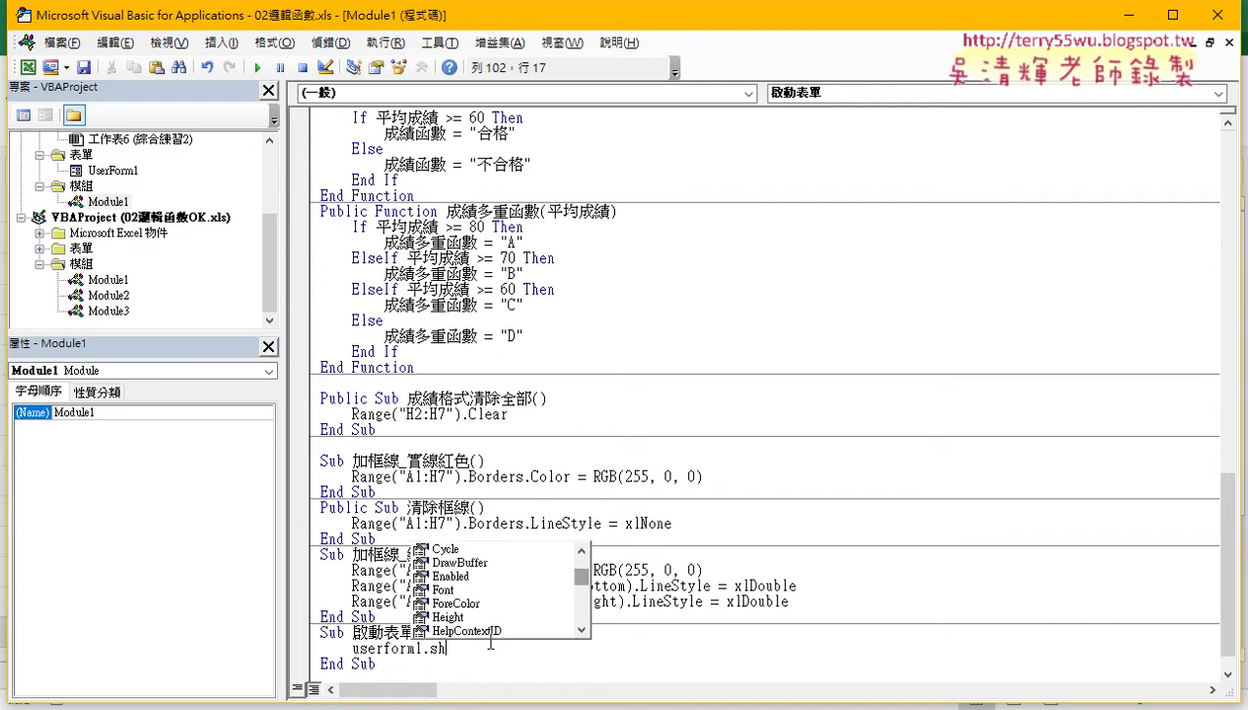
text(o)
text(w)
click(576, 417)
mouse_move(483, 645)
mouse_down()
mouse_move(302, 642)
mouse_move(302, 631)
mouse_move(415, 632)
mouse_up()
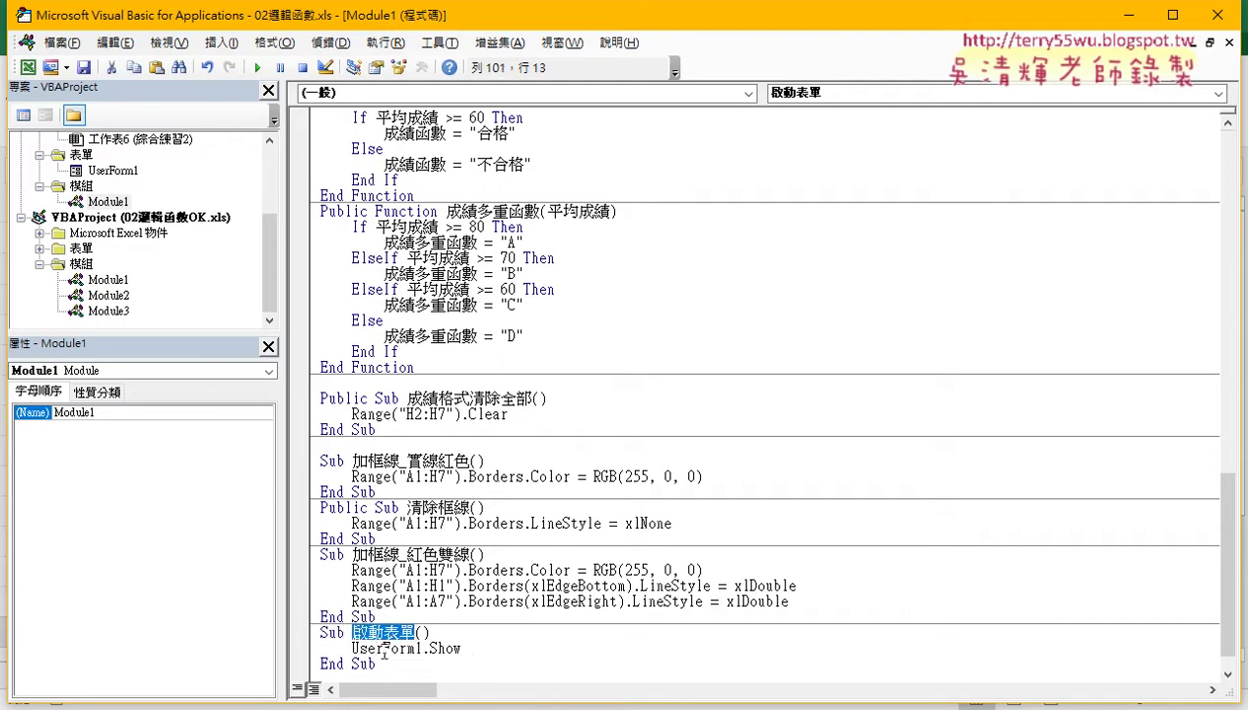
- Close the VBA editor and cut the 啟動表單 button off the IF sheet
click(1219, 16)
click(864, 571)
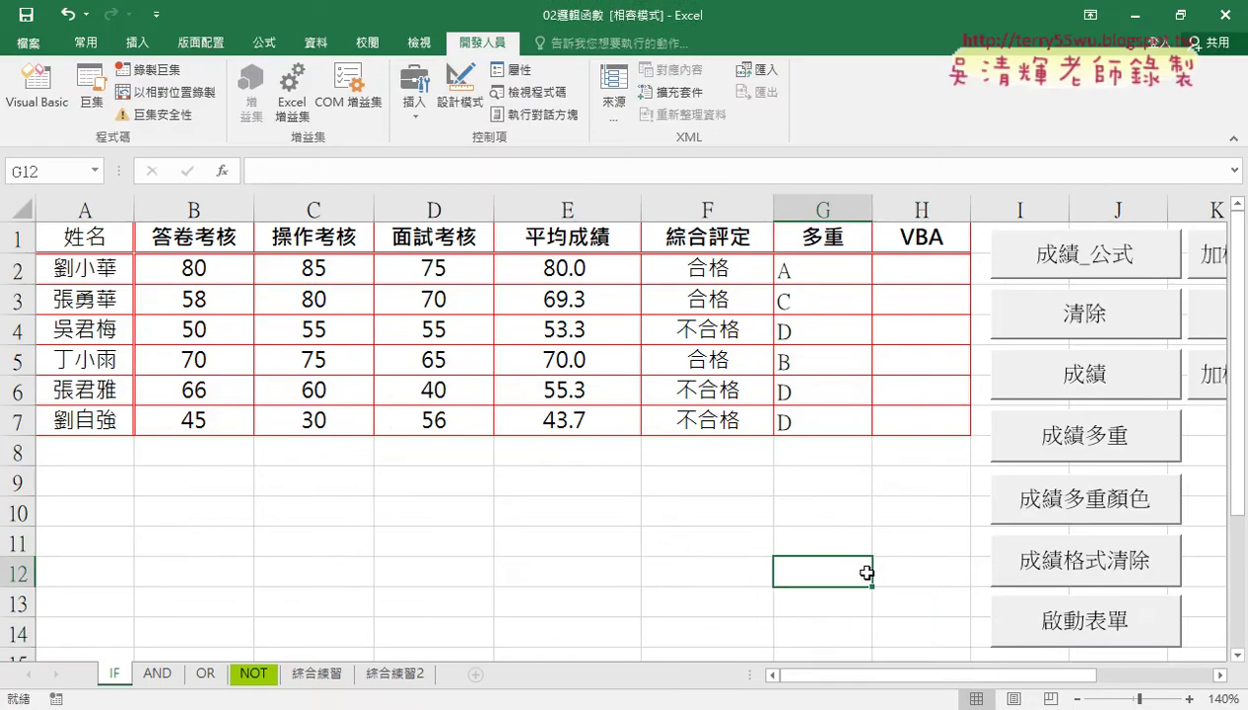
right_click(1065, 641)
click(1099, 471)
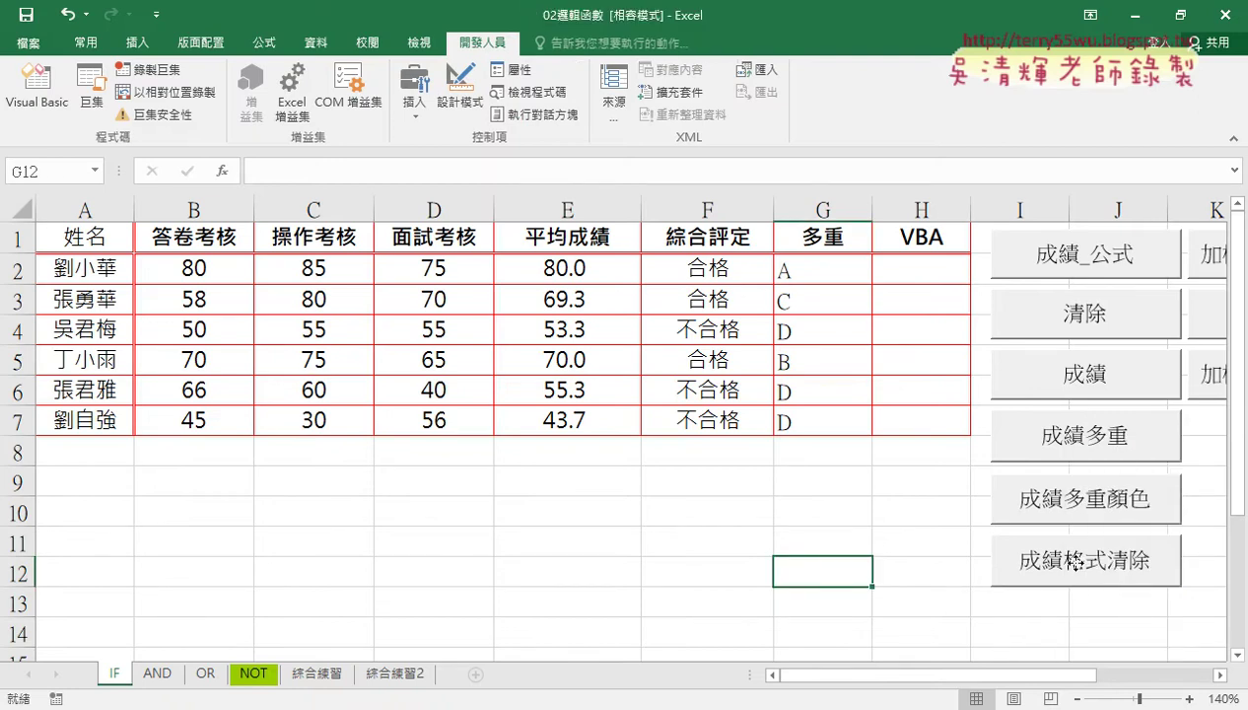
- Copy the 成績格式清除 button and paste the duplicate at cell I13
right_click(1078, 562)
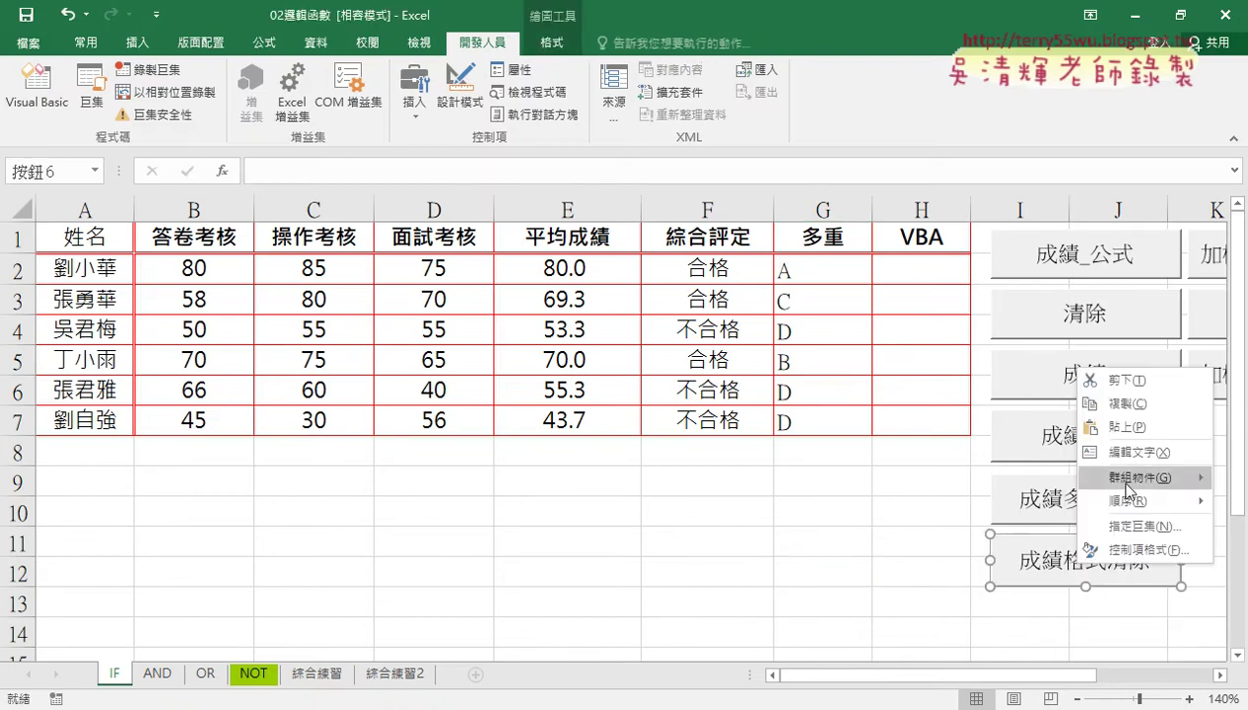
click(1139, 404)
click(999, 609)
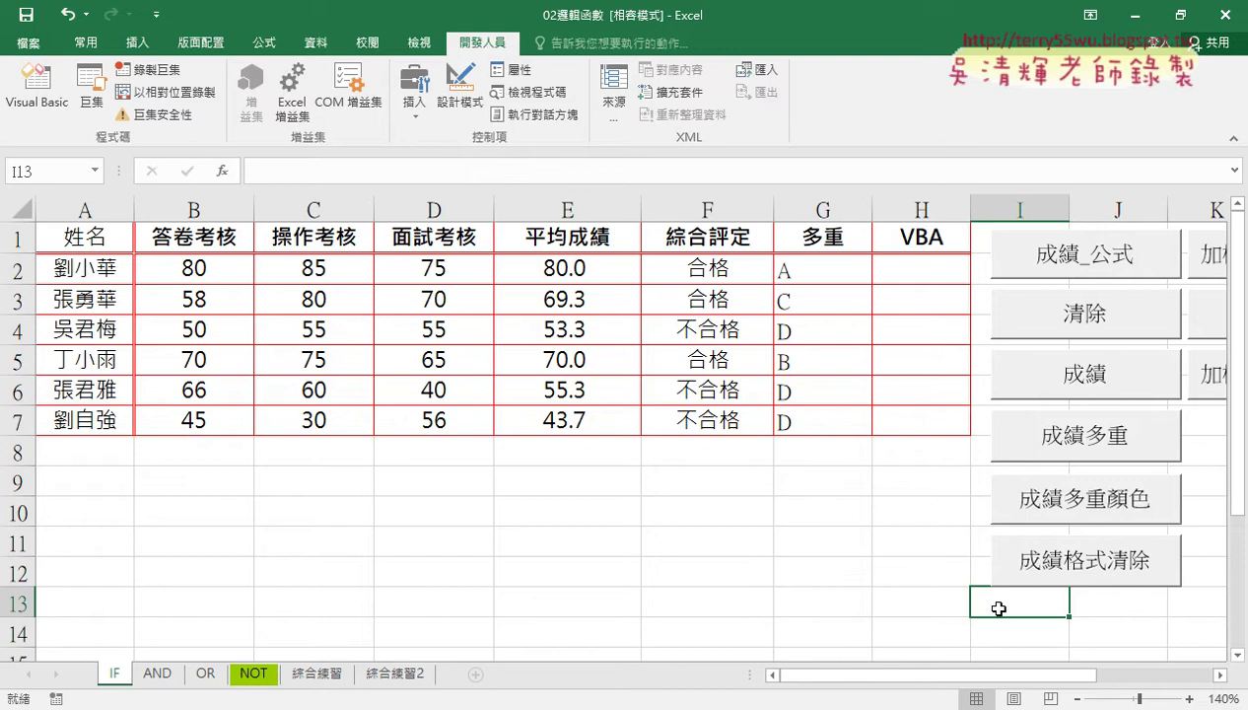
key(ctrl+v)
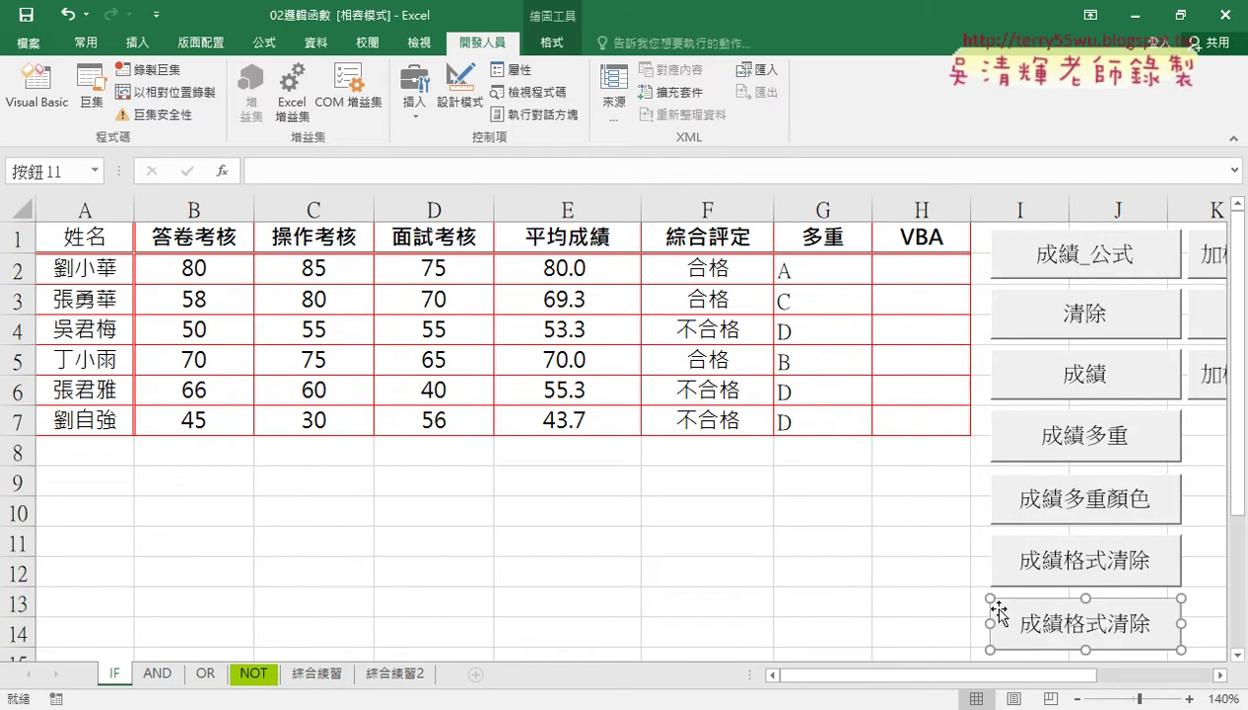
right_click(1015, 616)
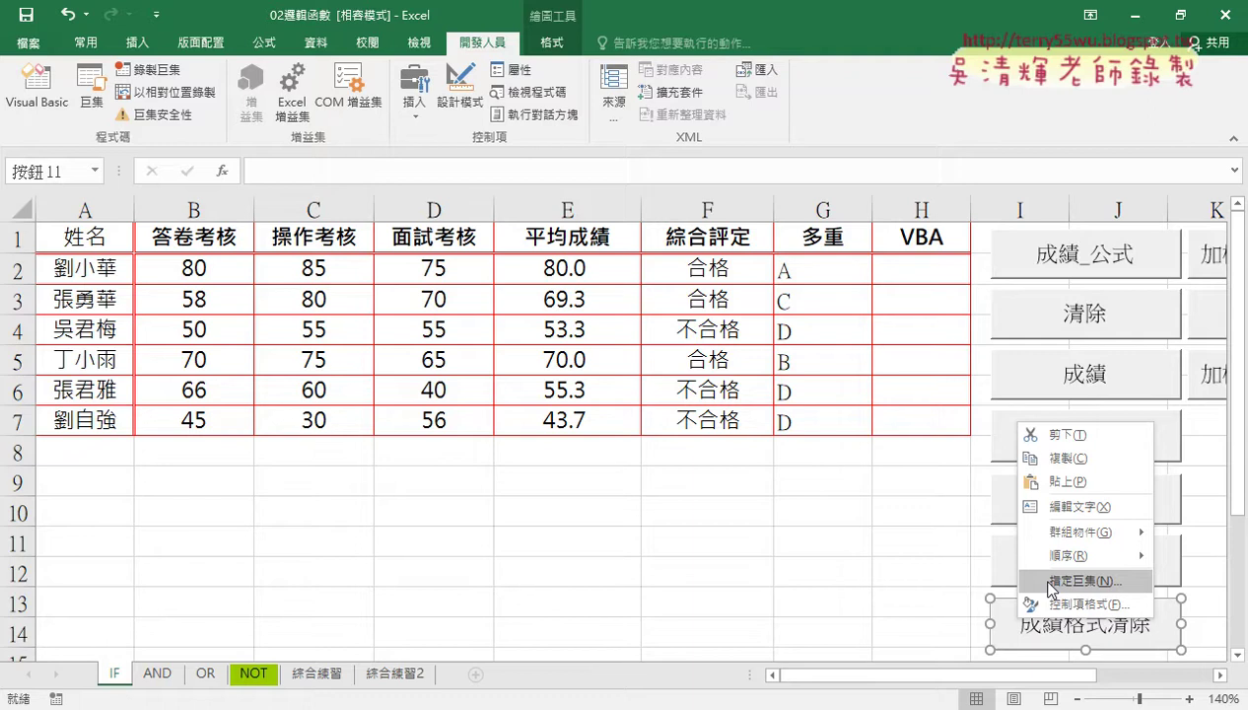
- Assign the 啟動表單 macro to the new button, copying the macro name
click(1051, 580)
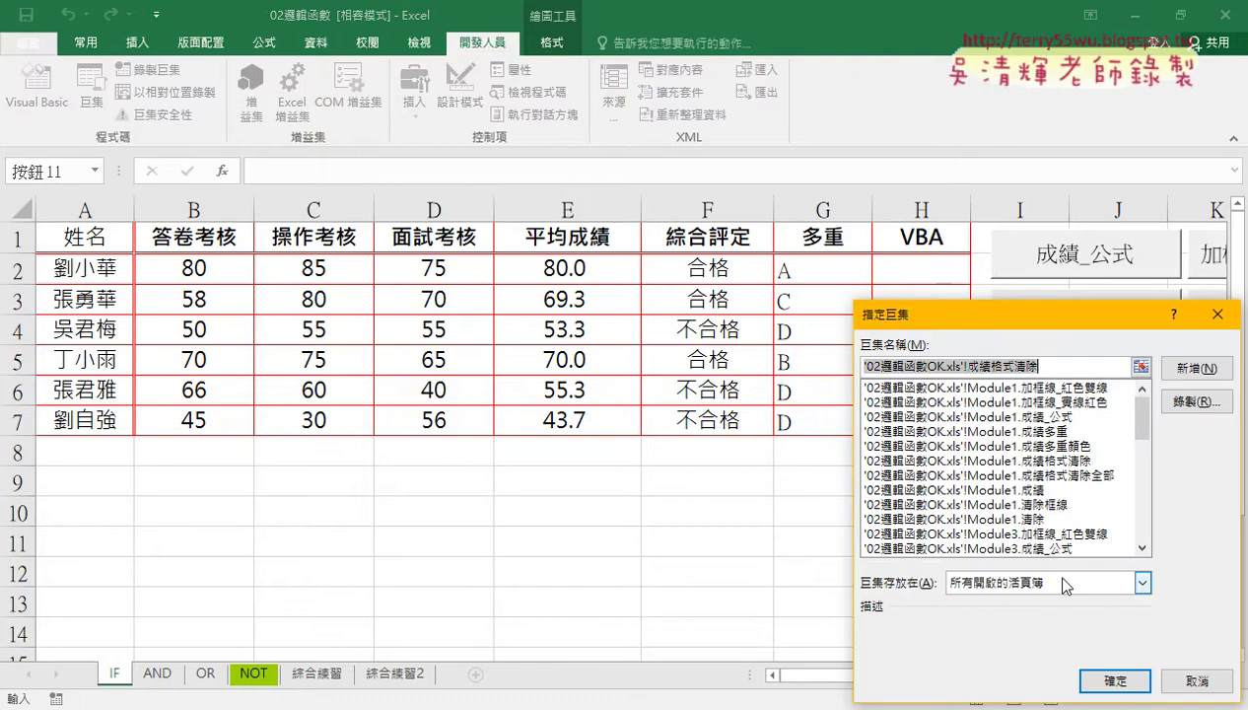
drag(1141, 418, 1141, 530)
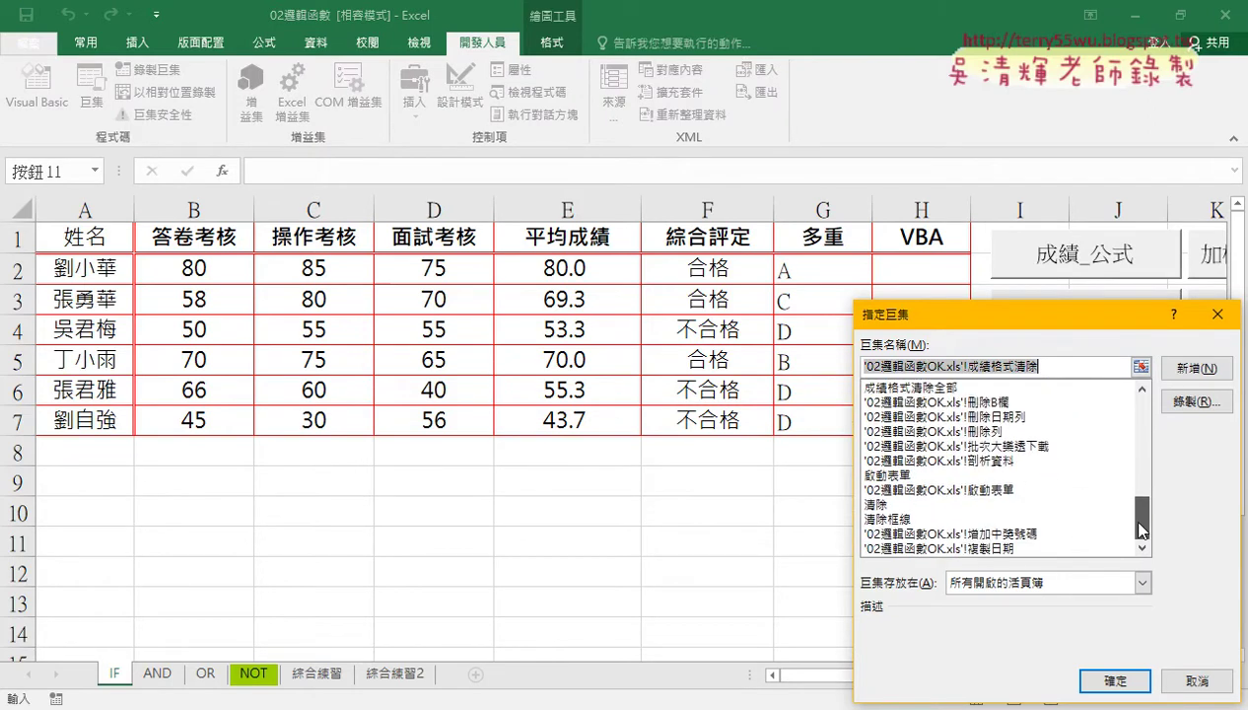
drag(1141, 531, 1140, 532)
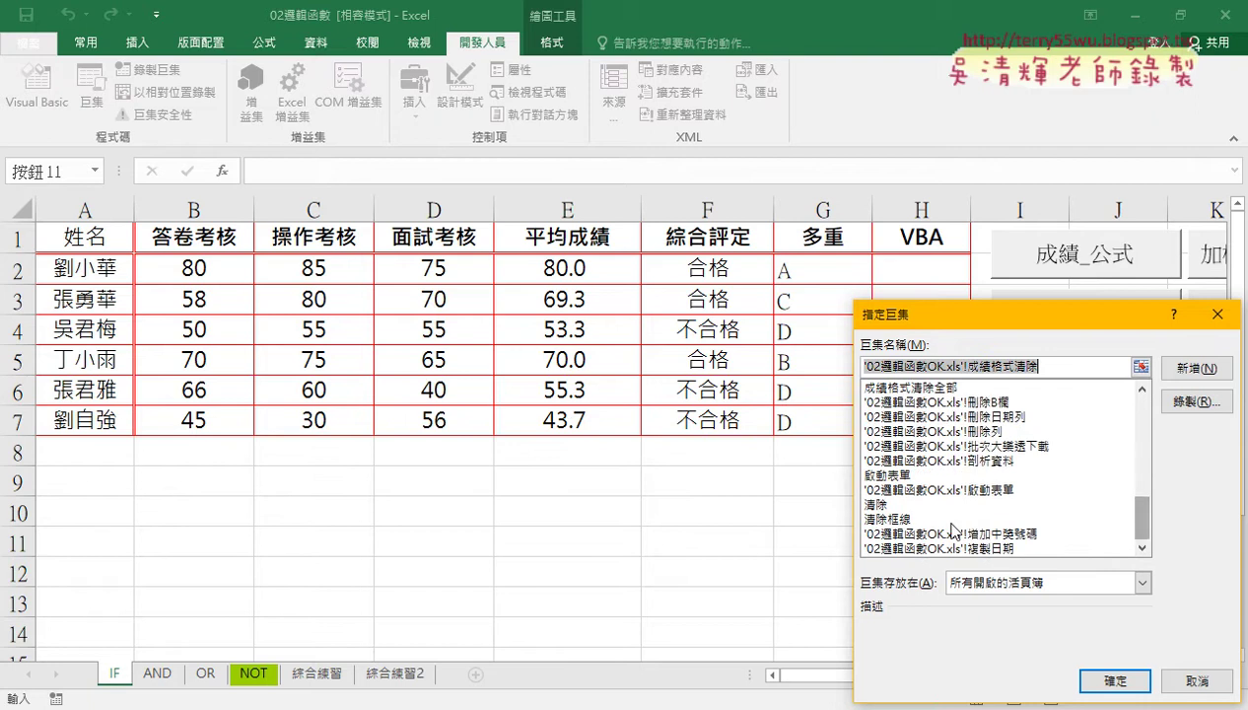
click(902, 475)
drag(912, 366, 843, 373)
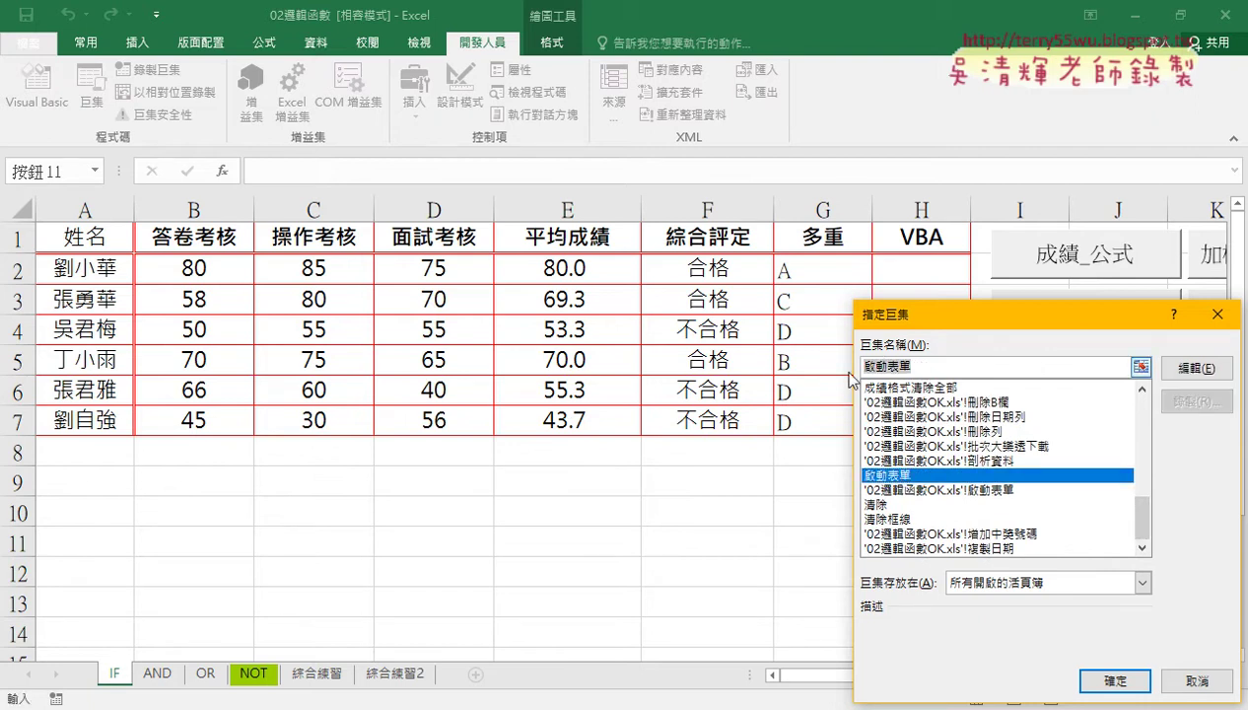
right_click(893, 374)
click(942, 406)
click(1106, 680)
- Replace the button's caption with 啟動表單
click(1016, 624)
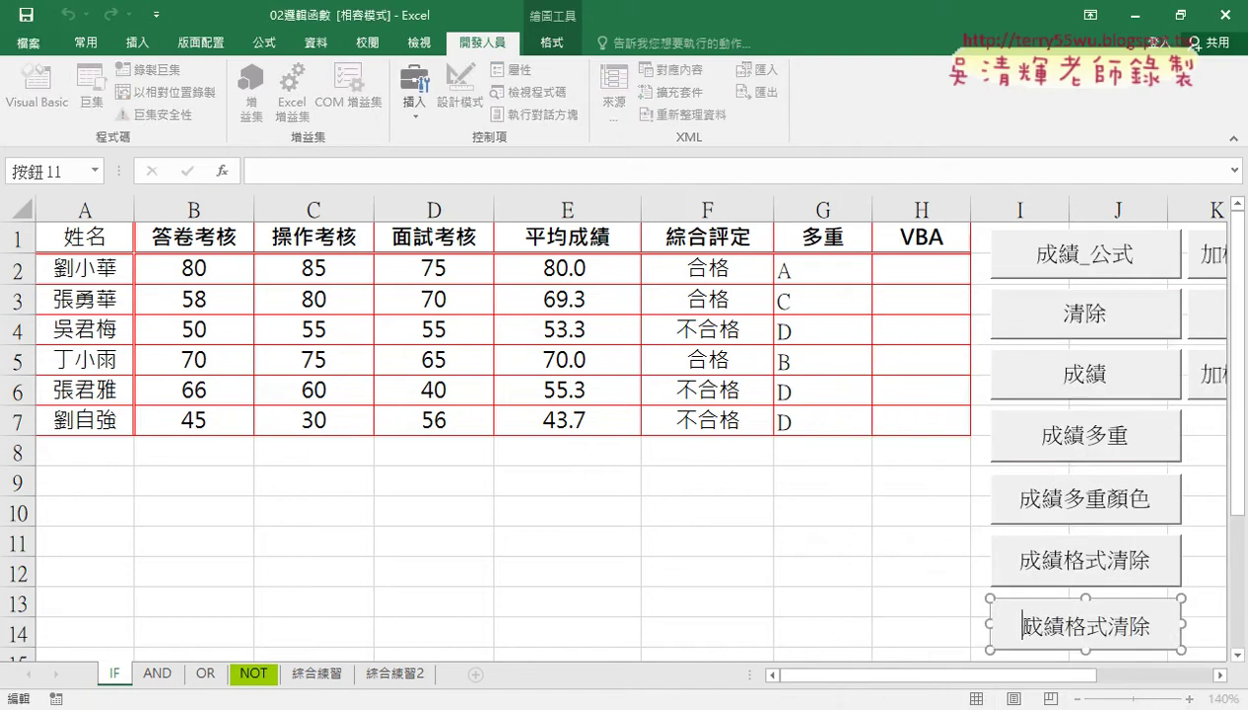
key(Delete)
key(Delete)
key(Delete)
key(Delete)
key(Delete)
key(Delete)
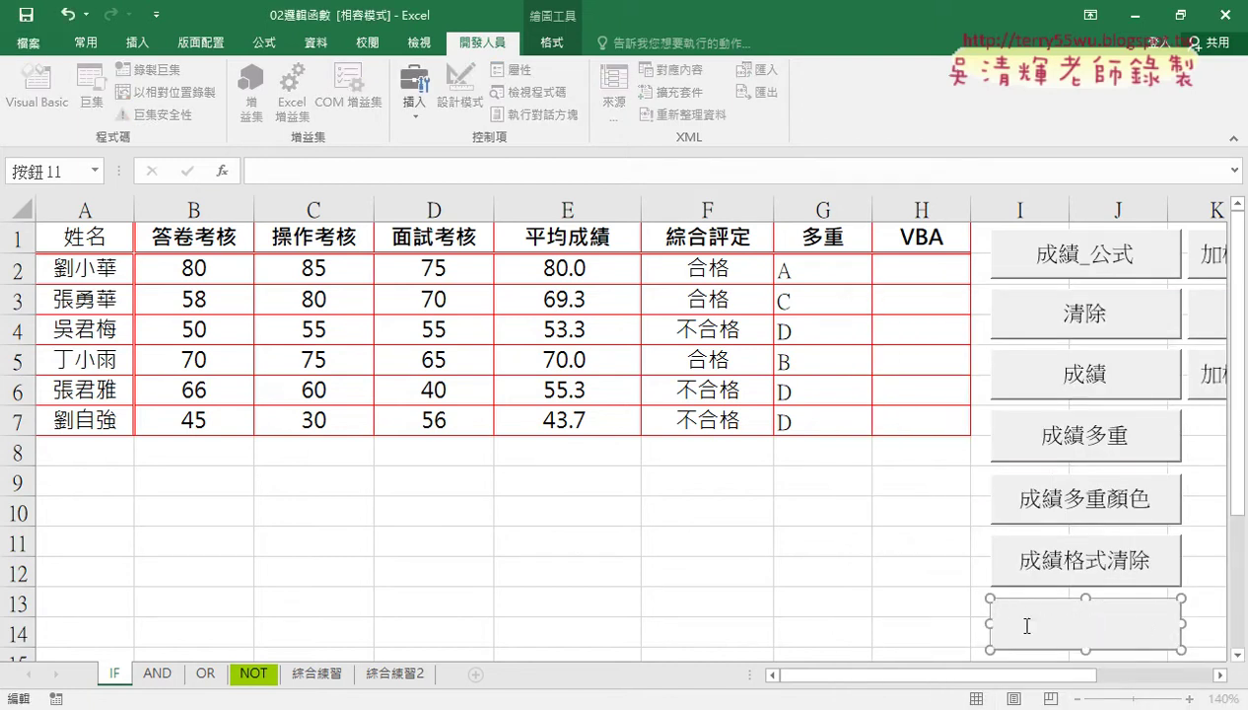
key(ctrl+v)
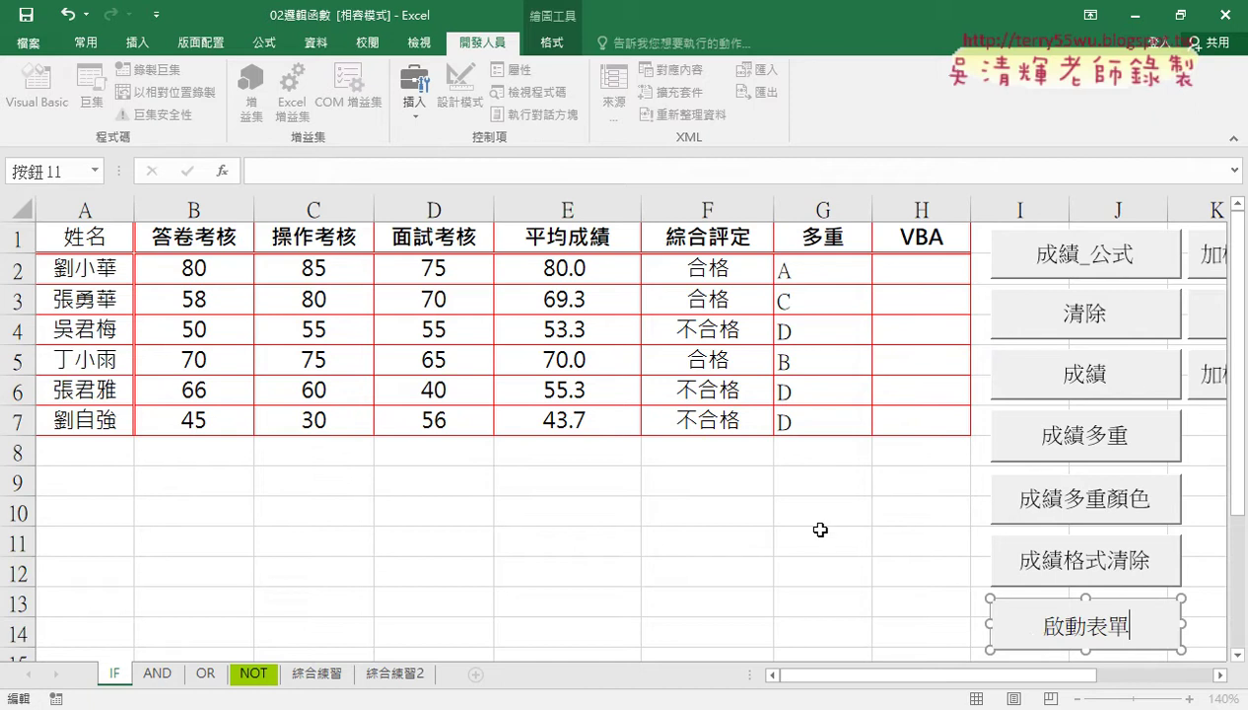
click(767, 523)
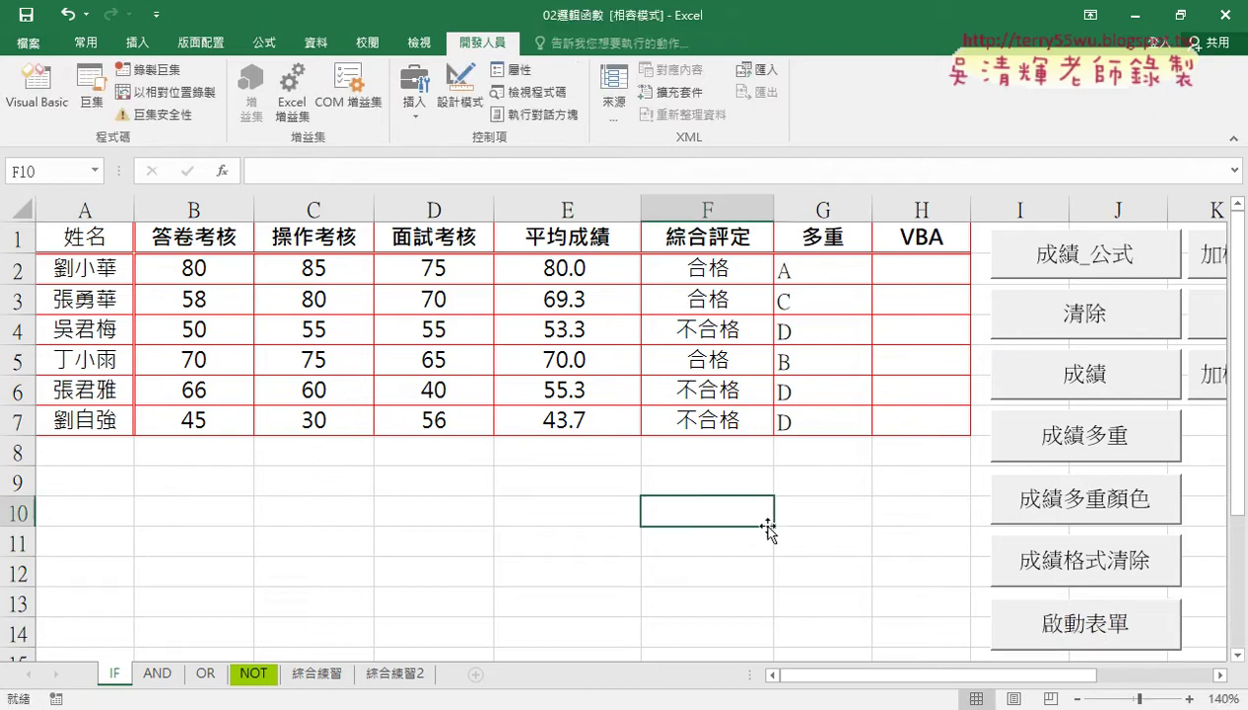
click(1088, 634)
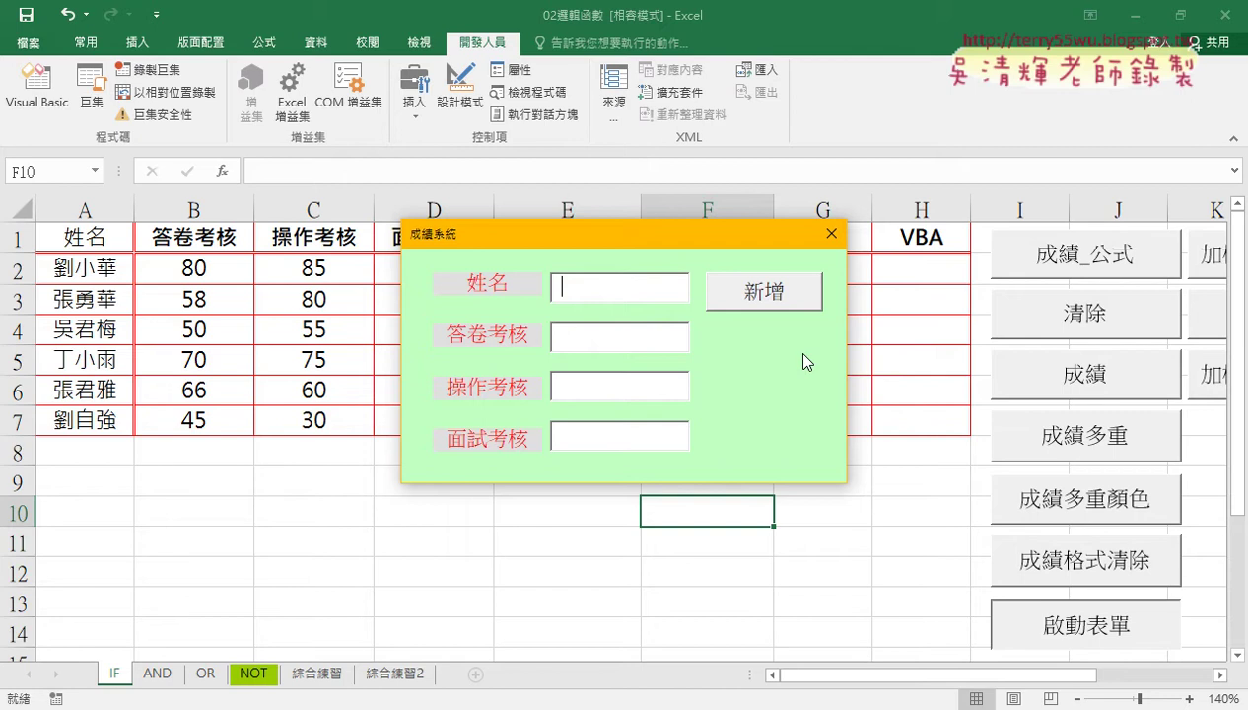
click(834, 236)
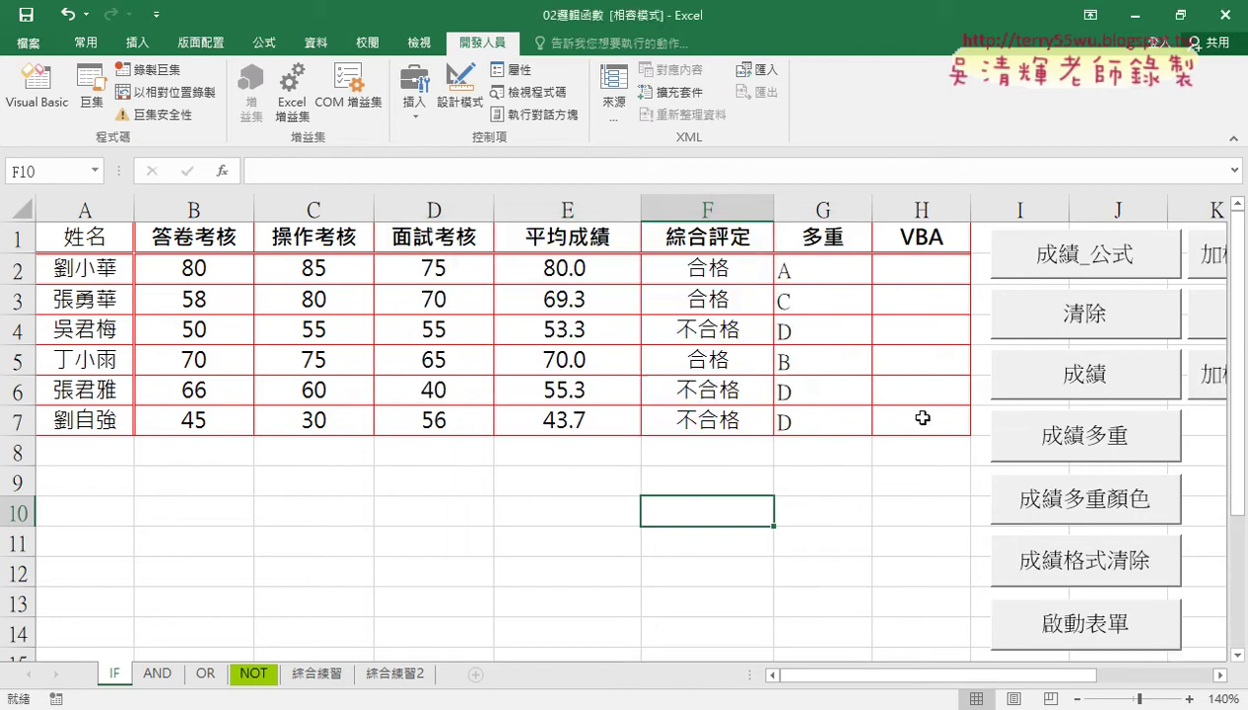
click(1053, 631)
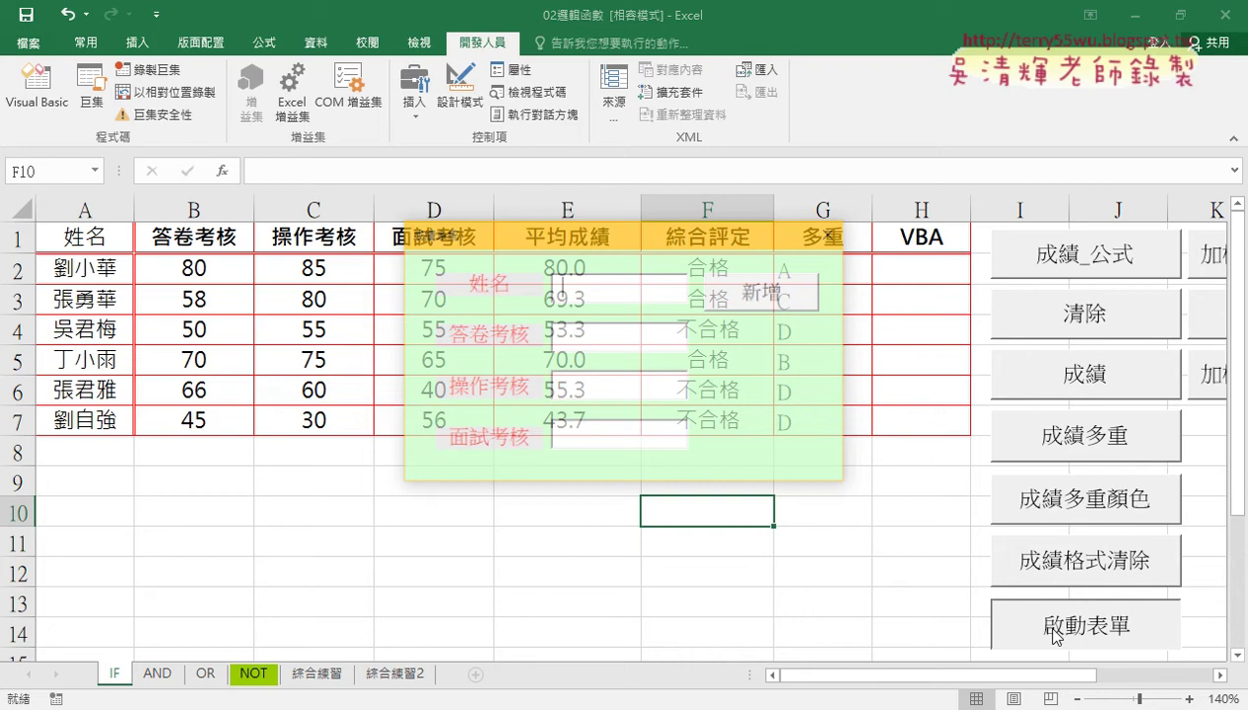
click(826, 229)
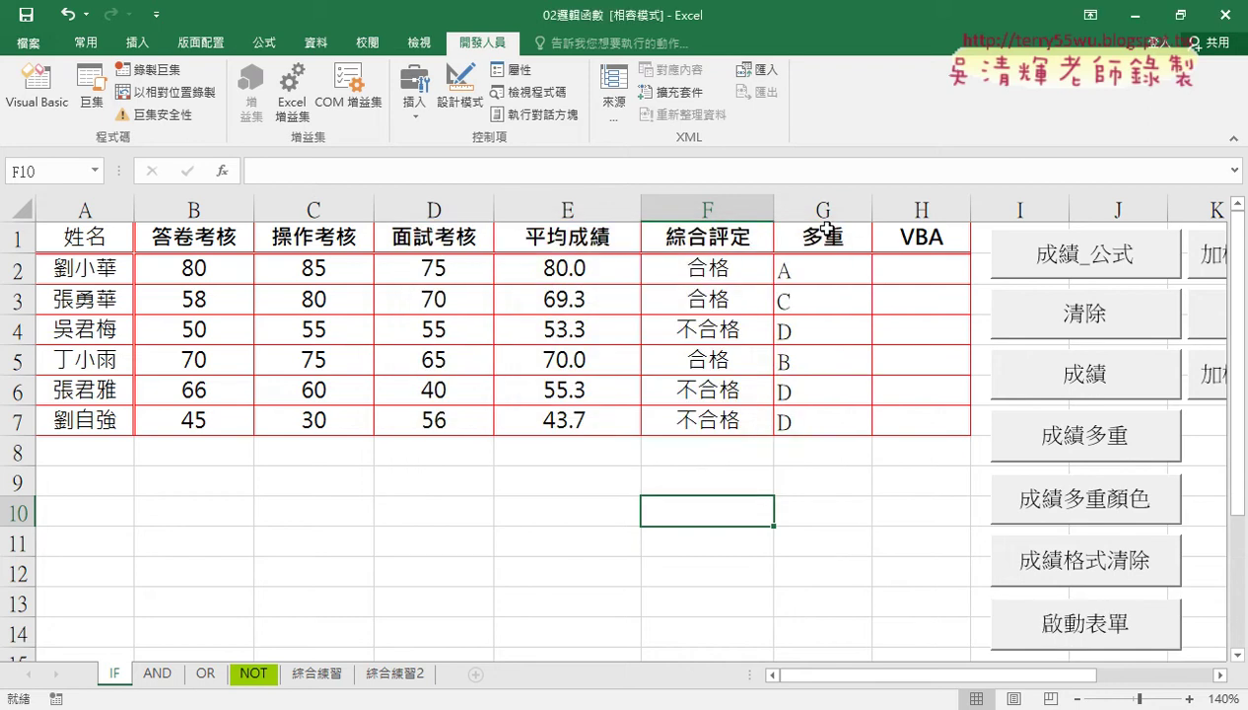
click(1027, 631)
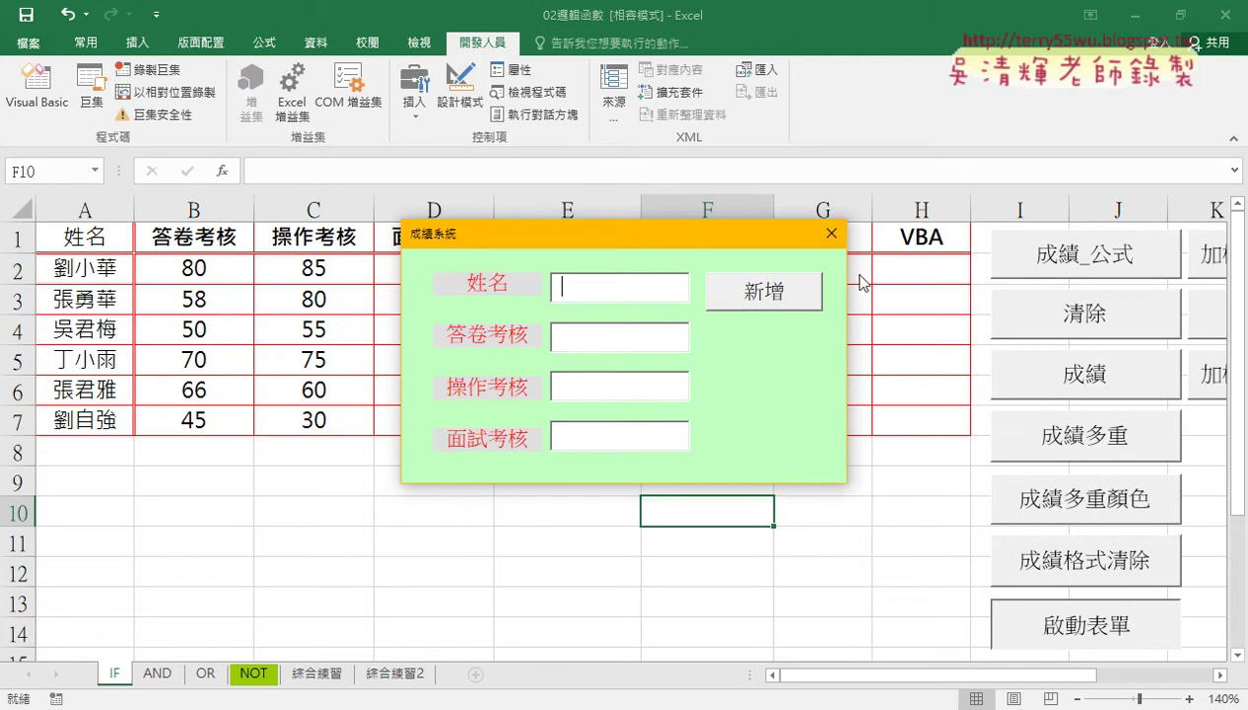
click(831, 232)
click(1028, 617)
click(829, 235)
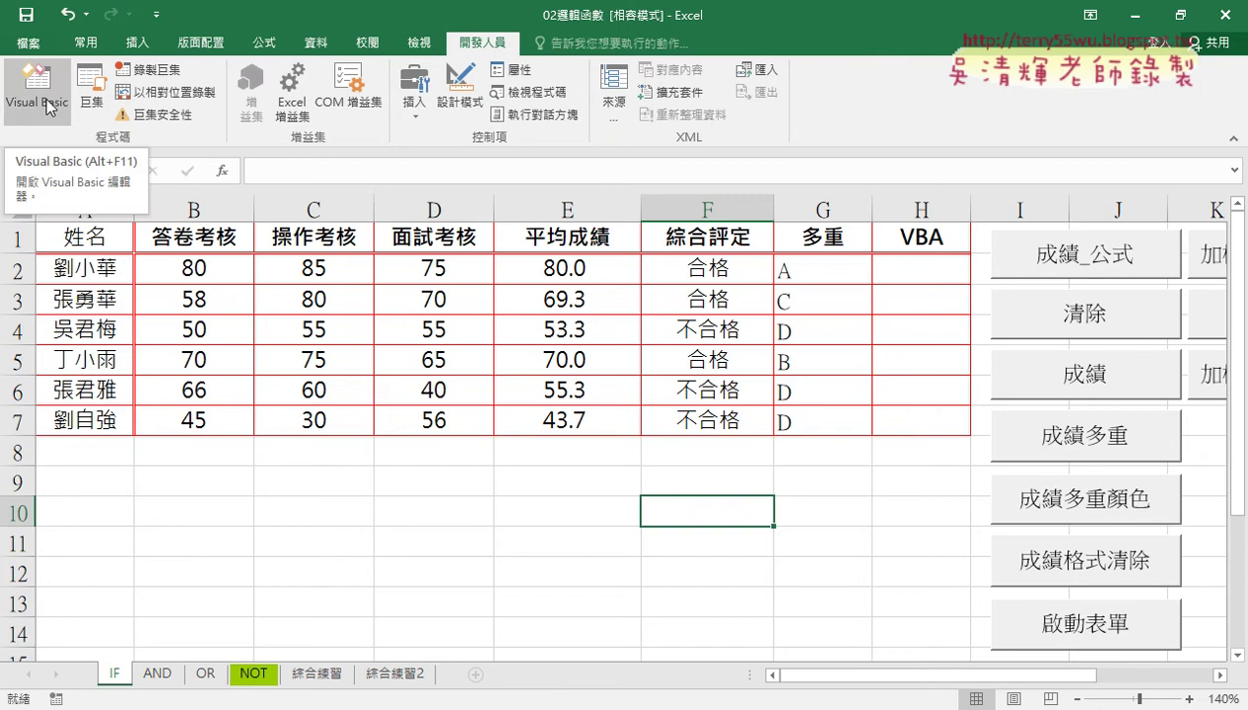
- Open the VBA editor, widen the Project pane, and restore the editor to a smaller window
click(48, 107)
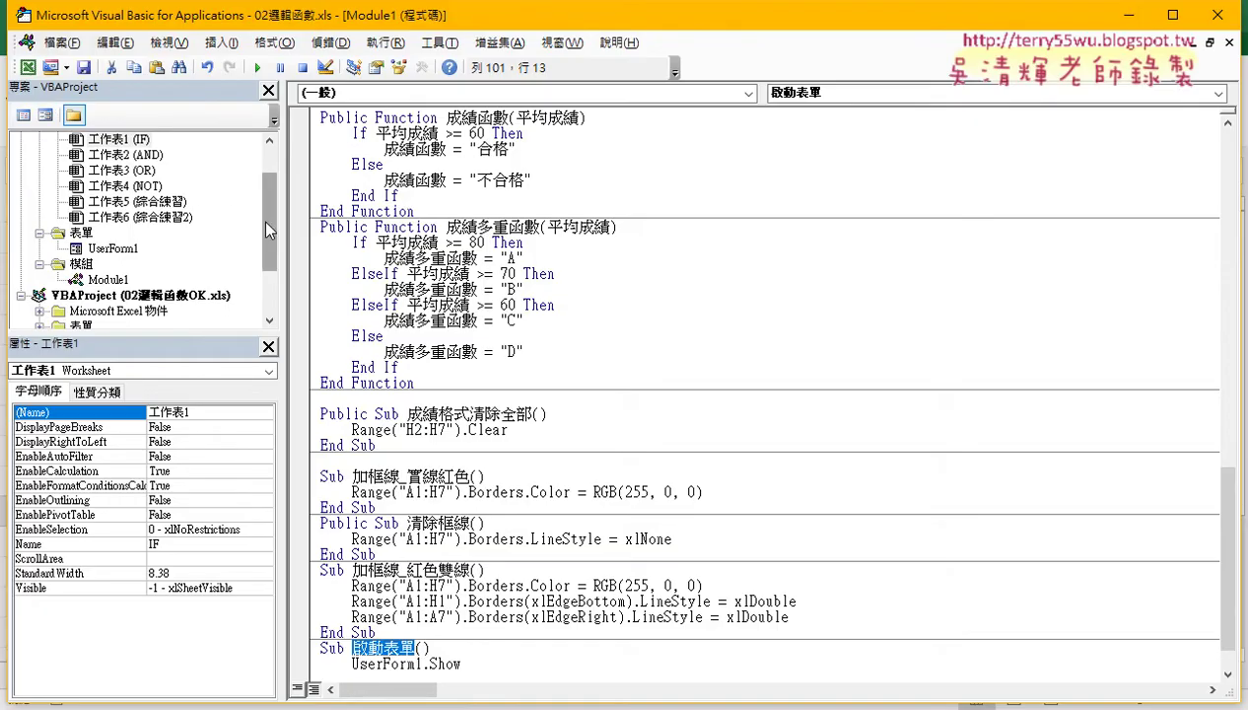
drag(262, 220, 263, 166)
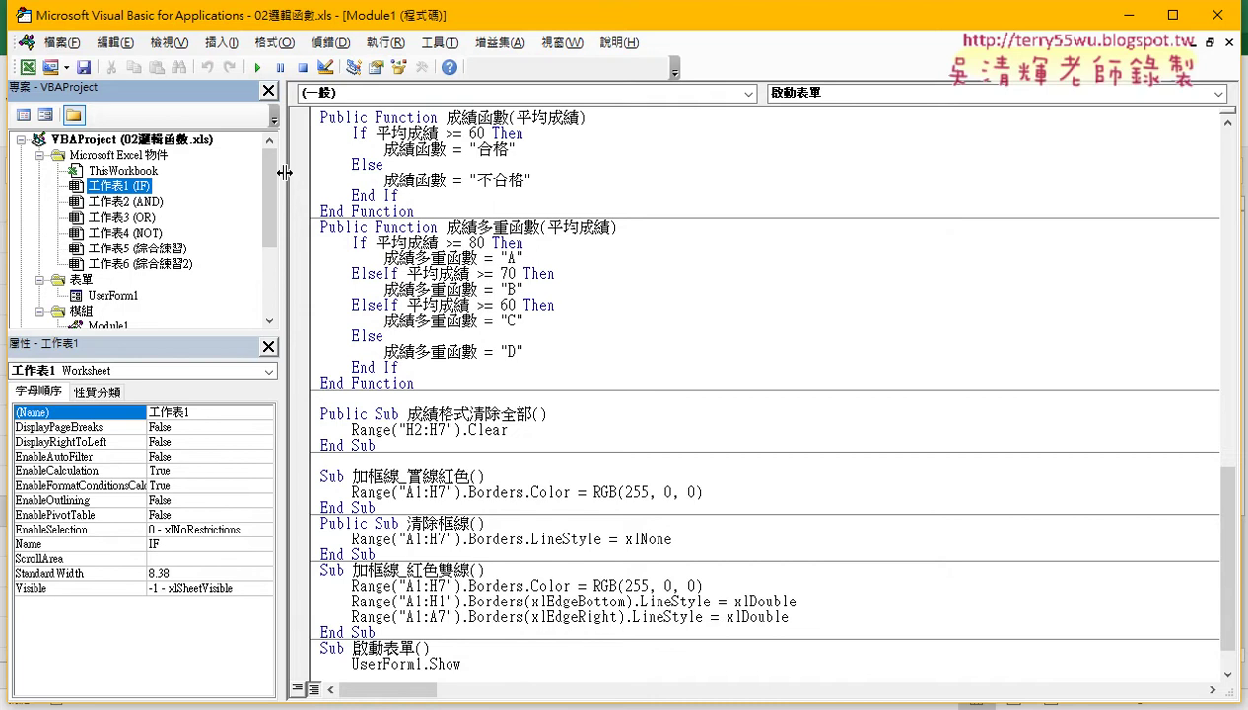
drag(282, 172, 284, 172)
double_click(237, 16)
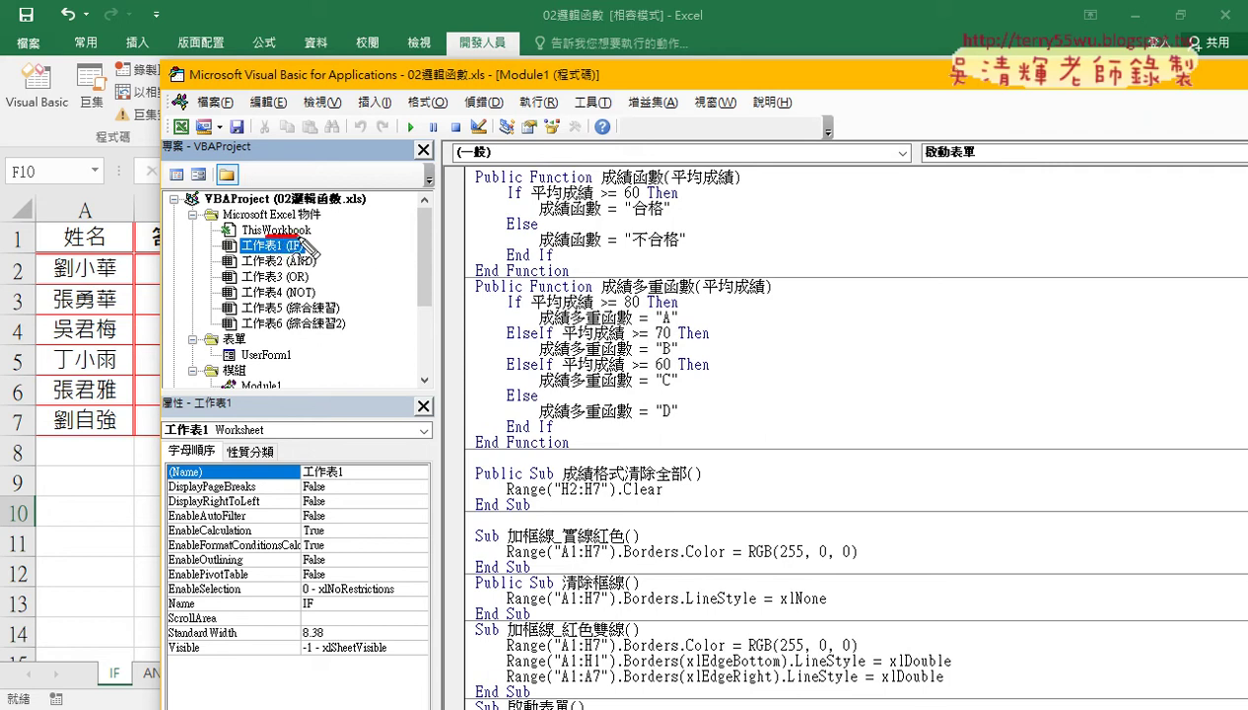
drag(304, 242, 264, 242)
- In ThisWorkbook's code, pick Workbook in the Object list, keeping Open as the event
double_click(266, 233)
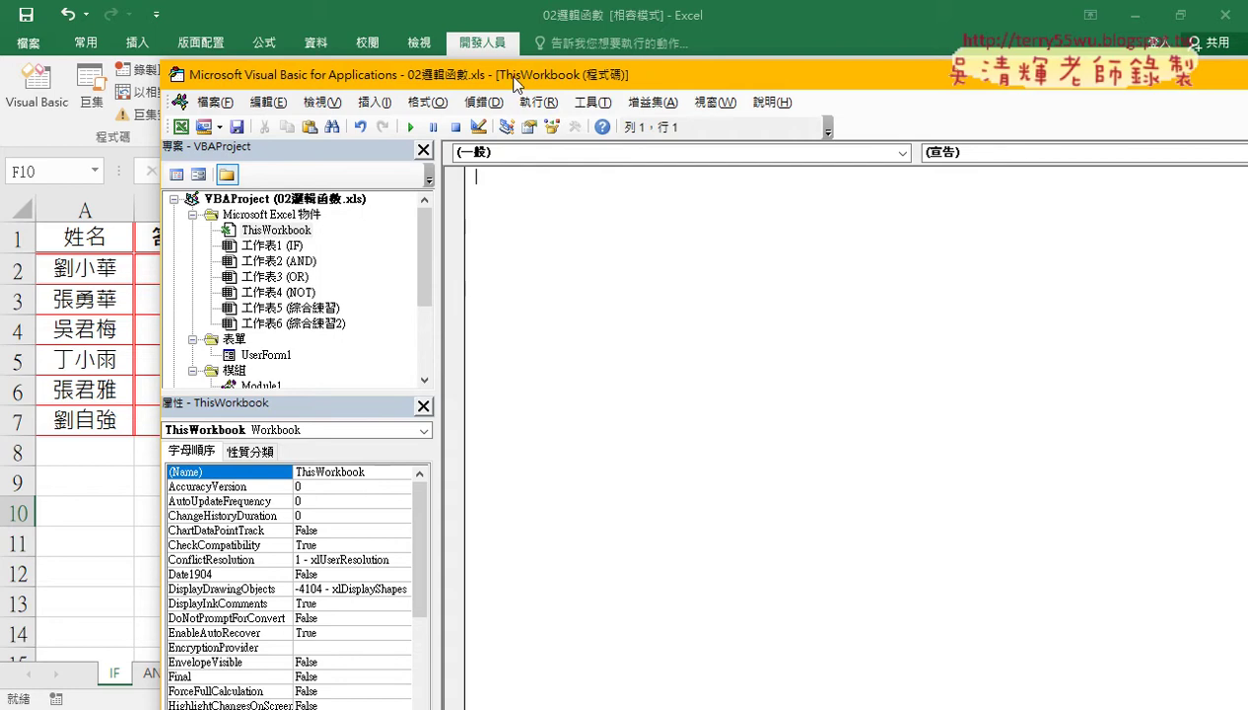
drag(505, 74, 360, 66)
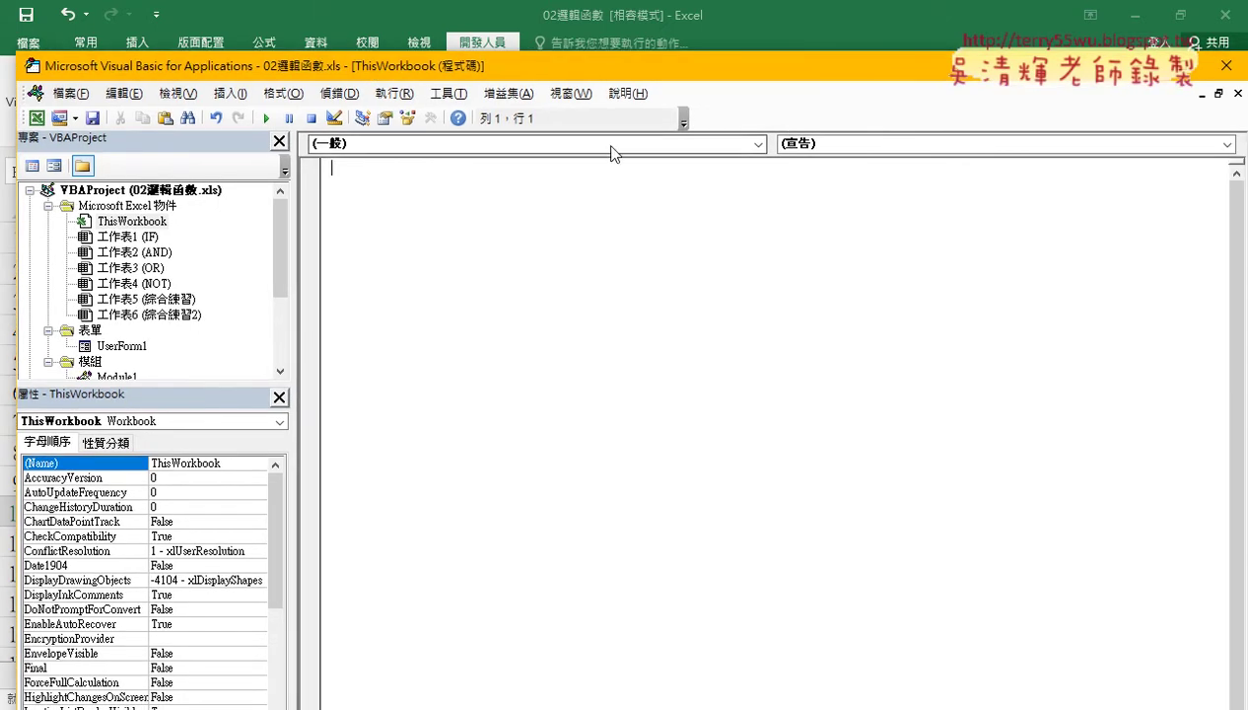
click(441, 144)
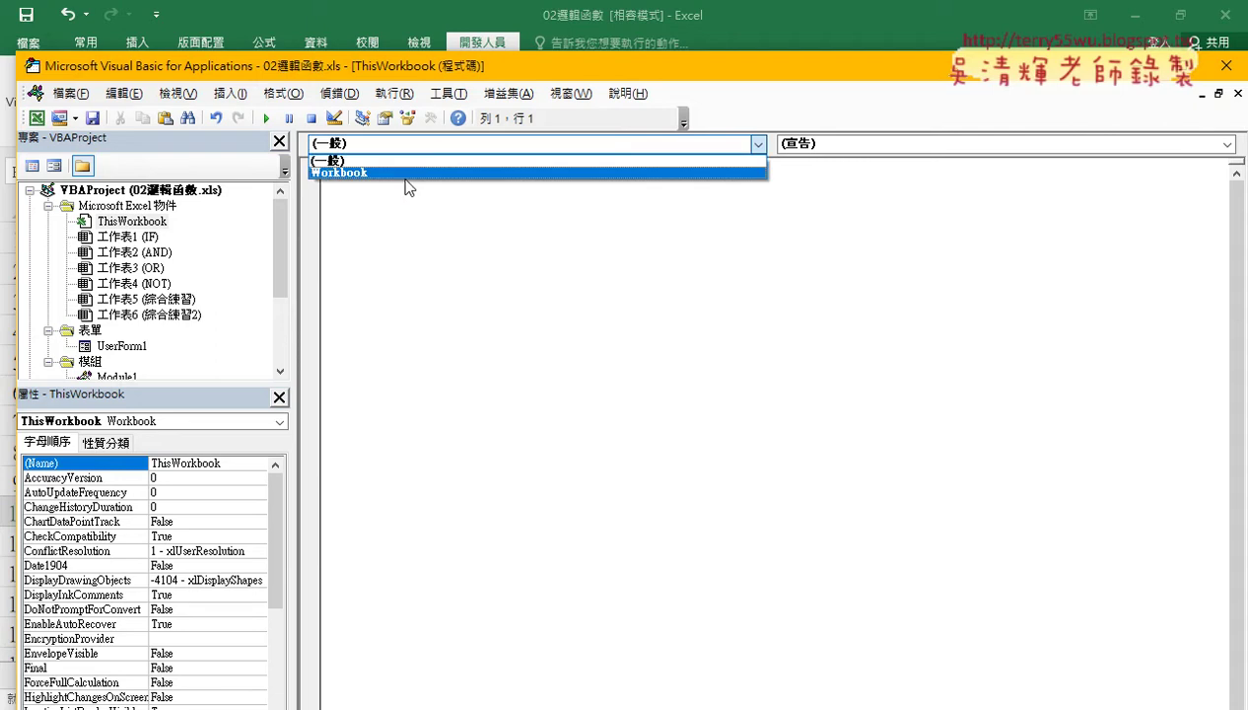
click(345, 173)
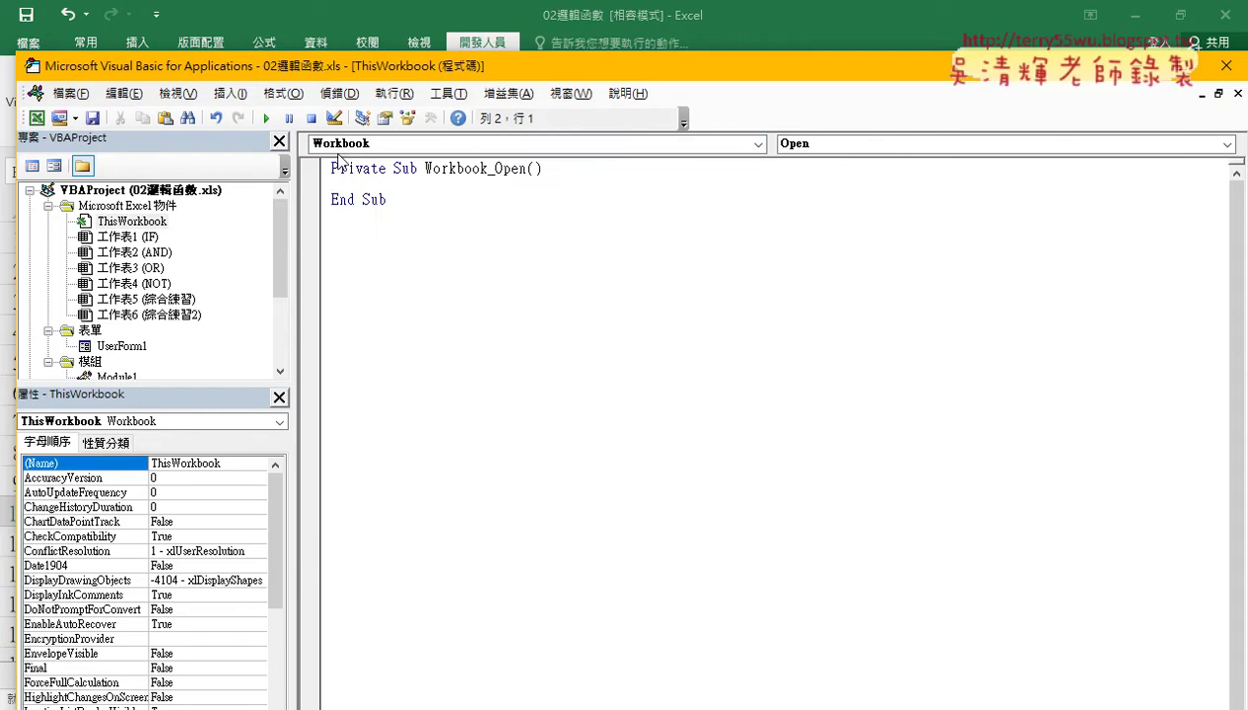
click(795, 146)
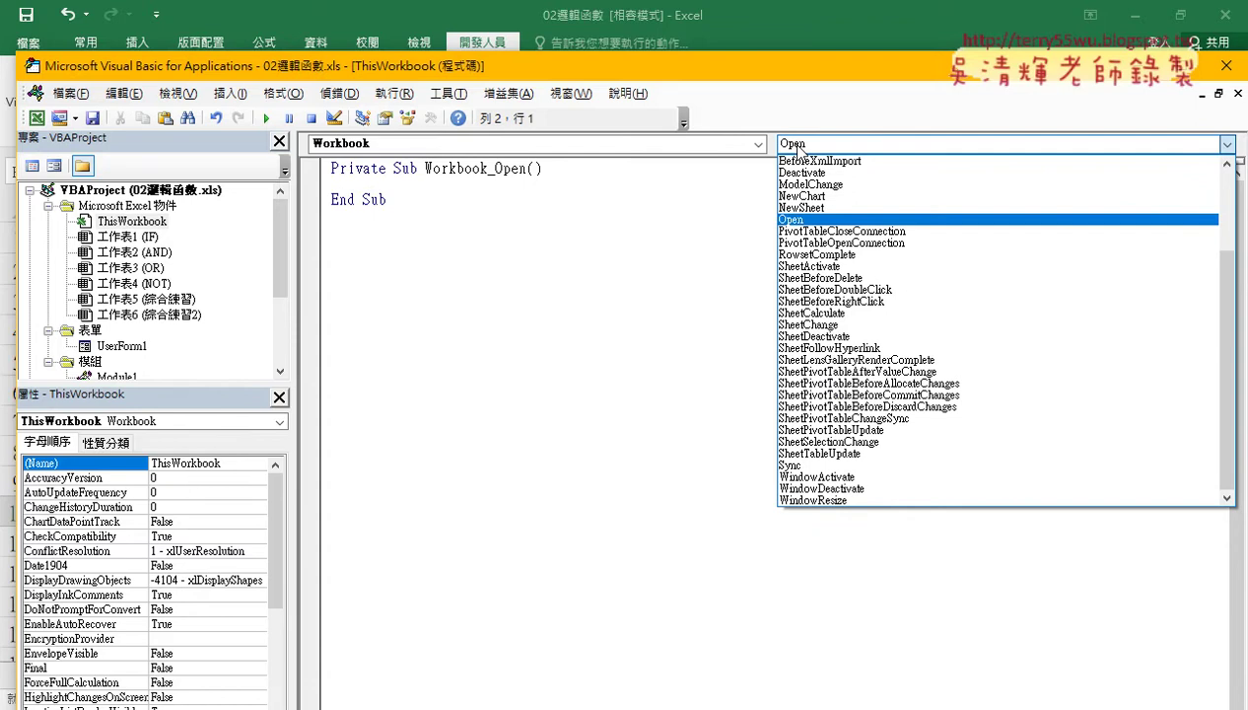
click(797, 146)
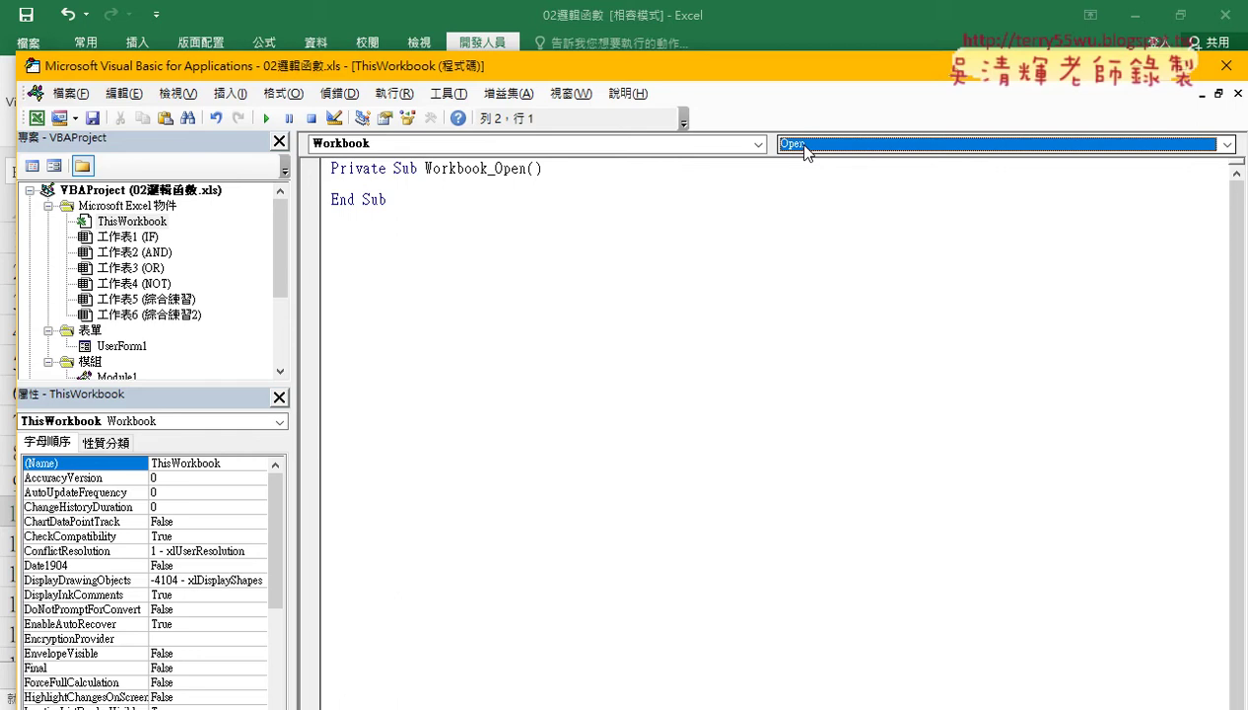
click(805, 146)
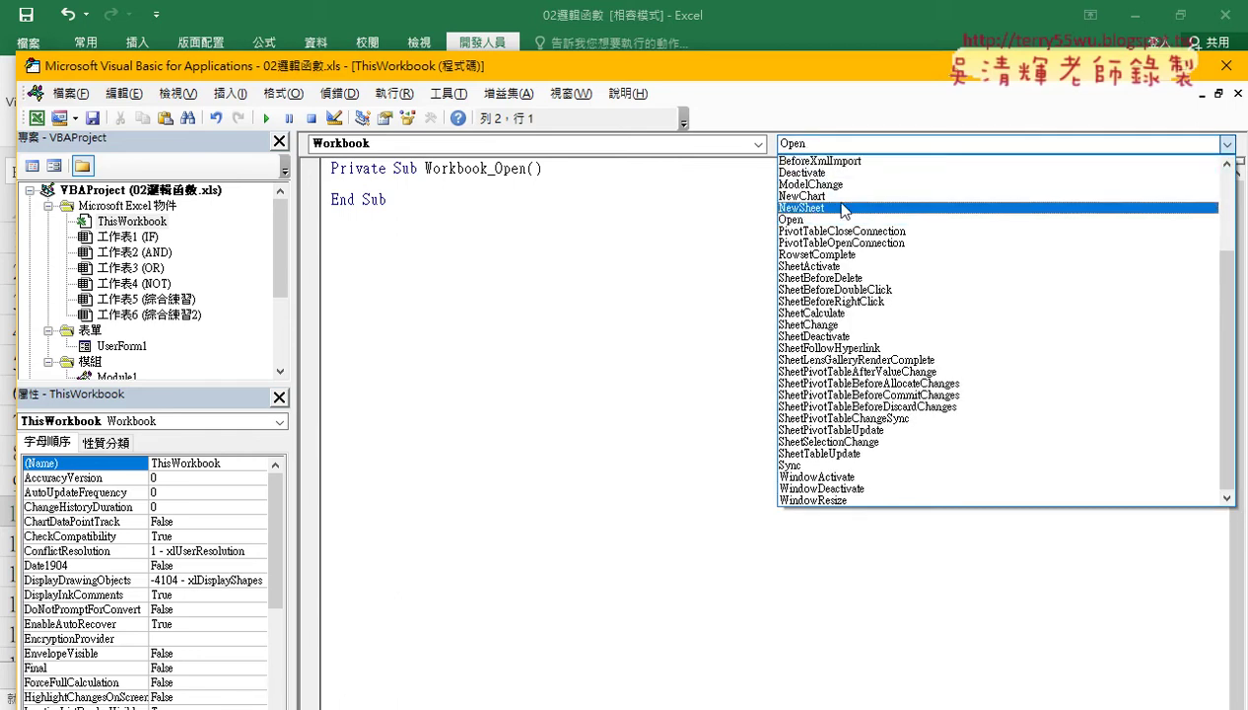
scroll(844, 210, up, 2)
scroll(844, 210, up, 2)
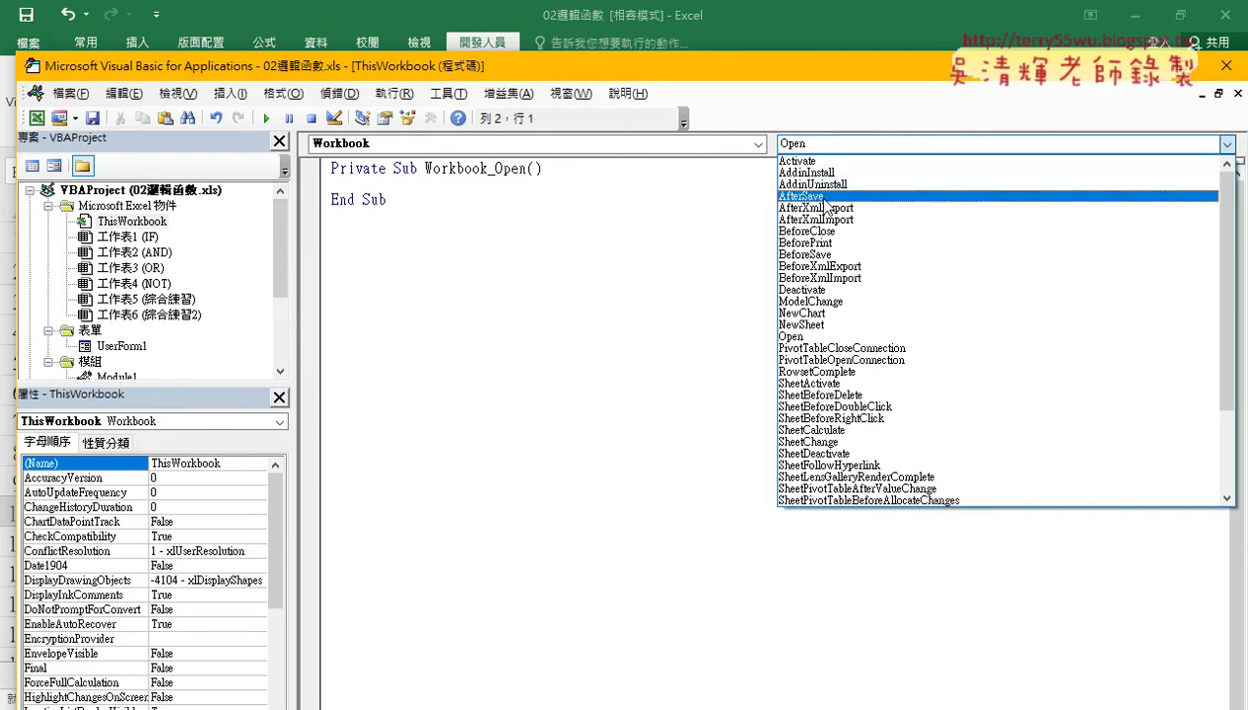
click(805, 145)
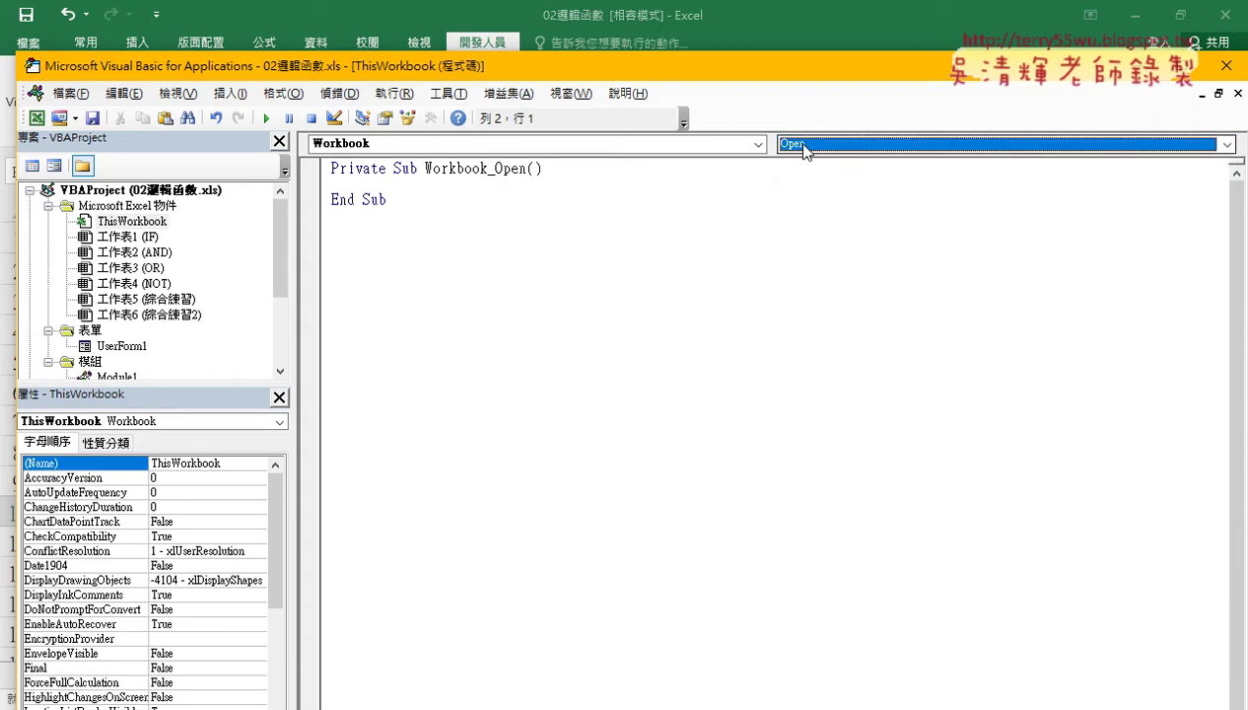
click(519, 186)
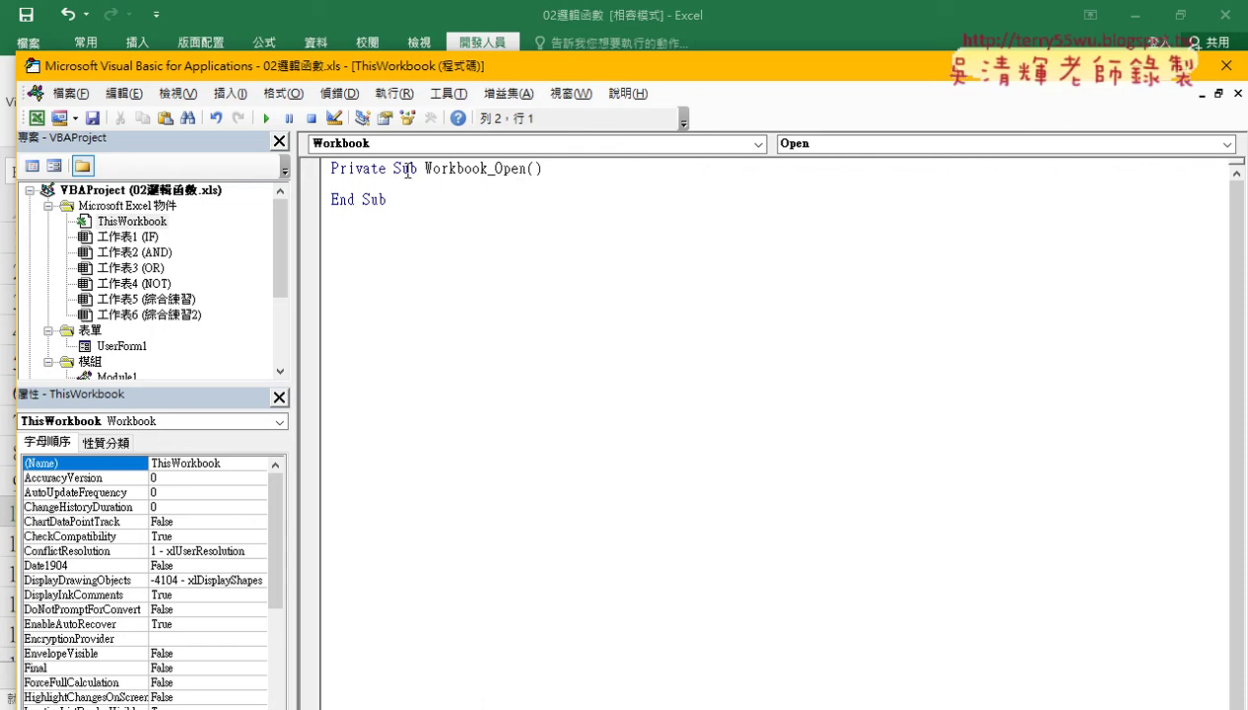
- Add an indented UserForm1.Show line inside Private Sub Workbook_Open()
drag(394, 169, 555, 169)
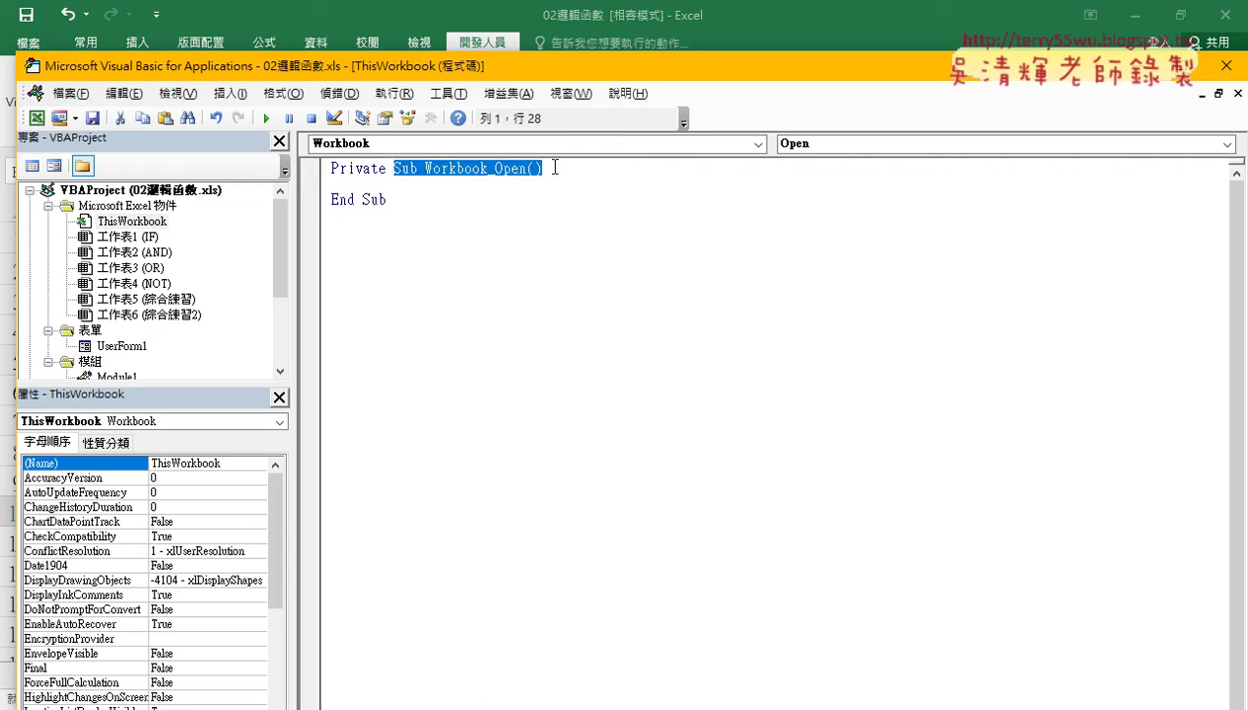
click(351, 169)
drag(386, 168, 322, 175)
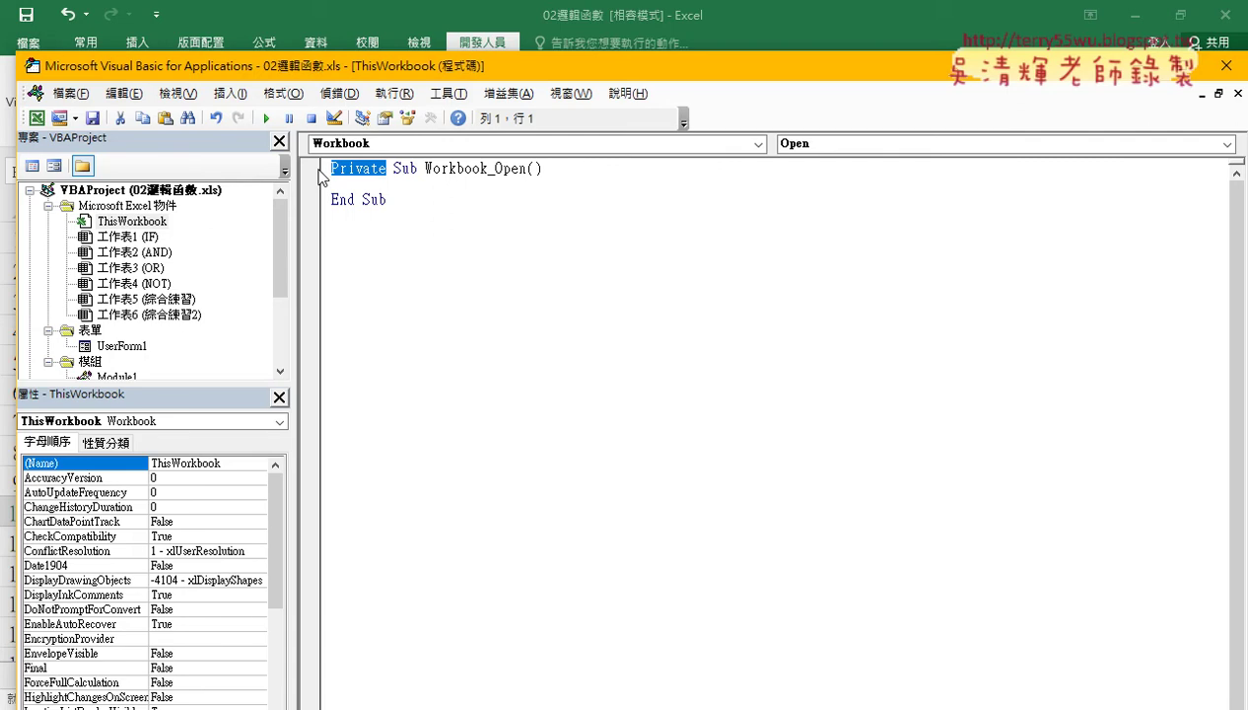
click(366, 184)
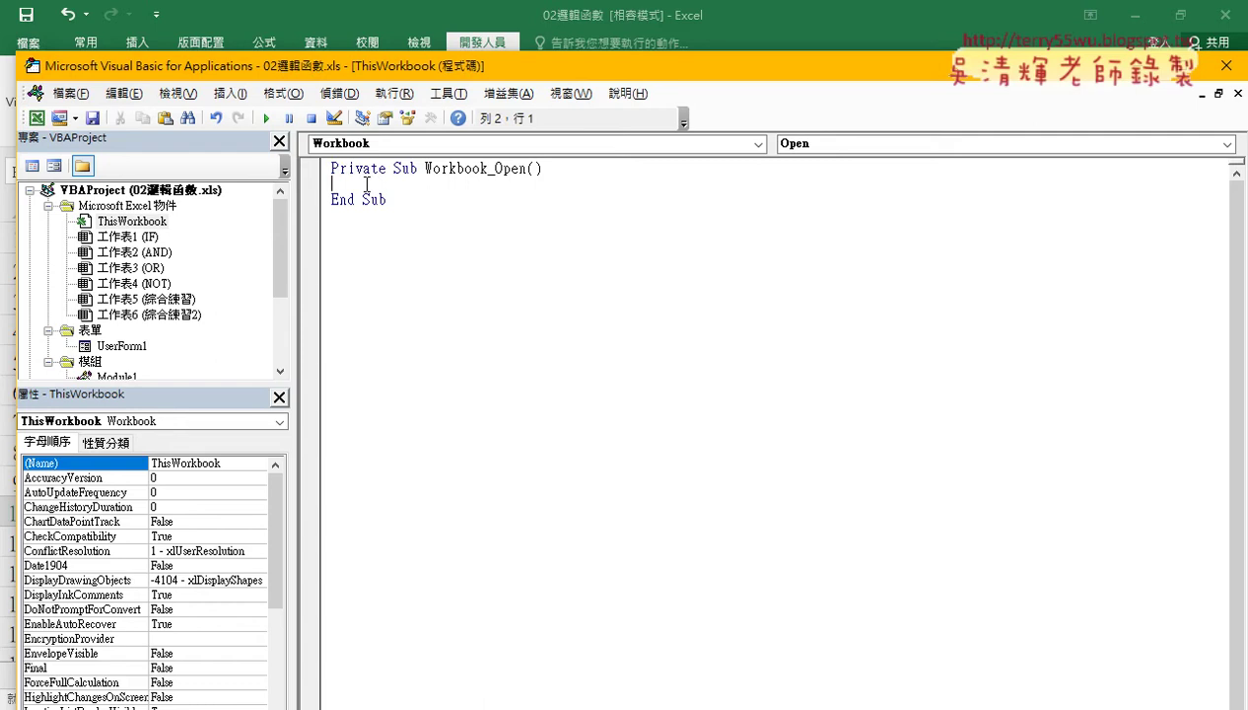
key(Tab)
text(user)
text(for)
text(m1.)
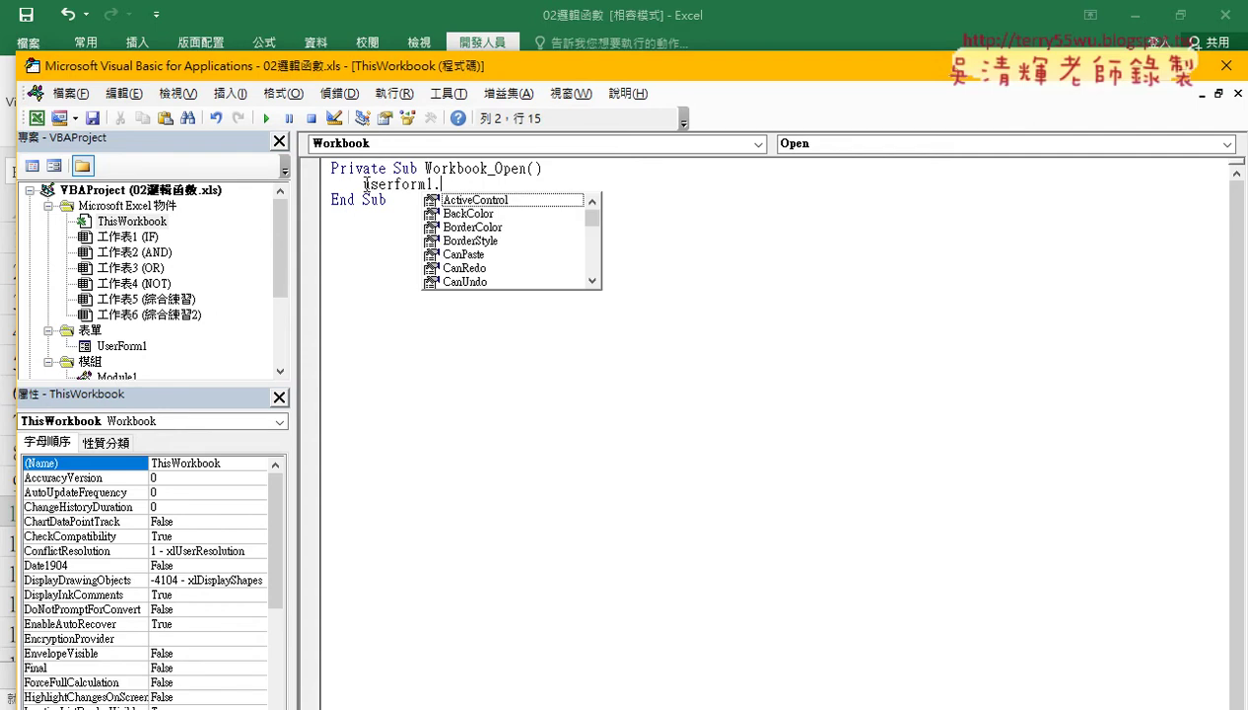
text(sho)
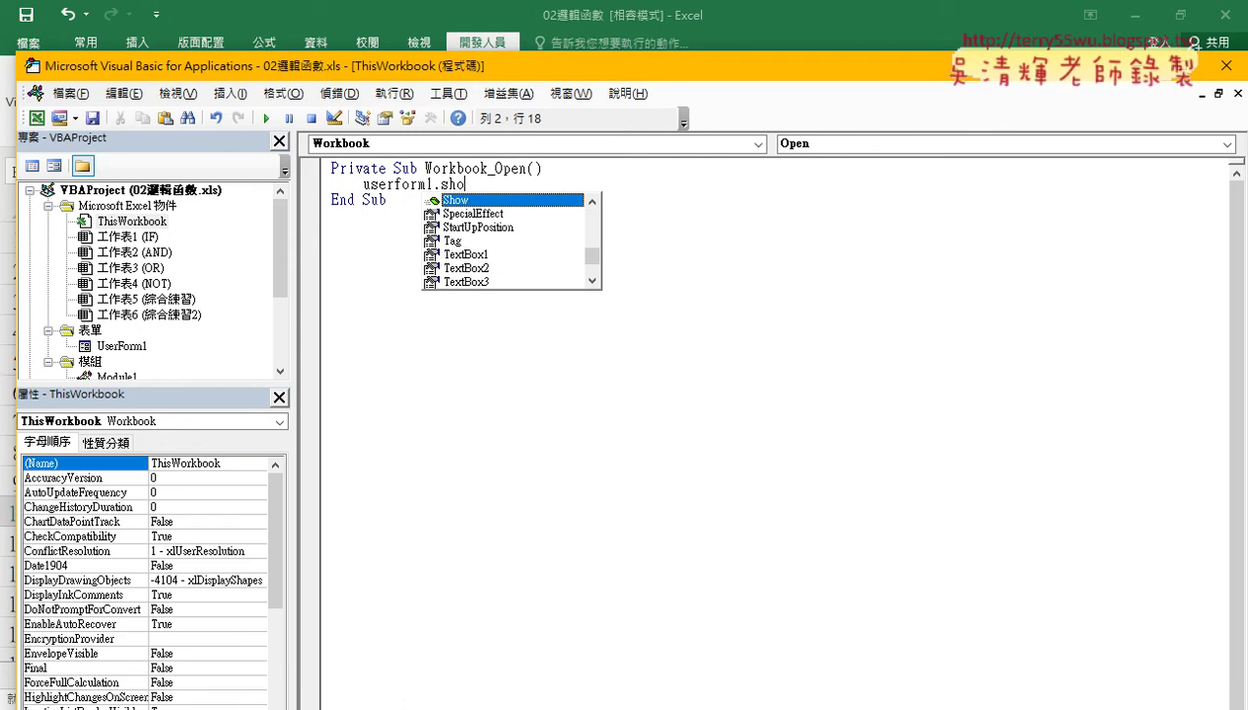
text(w)
key(Down)
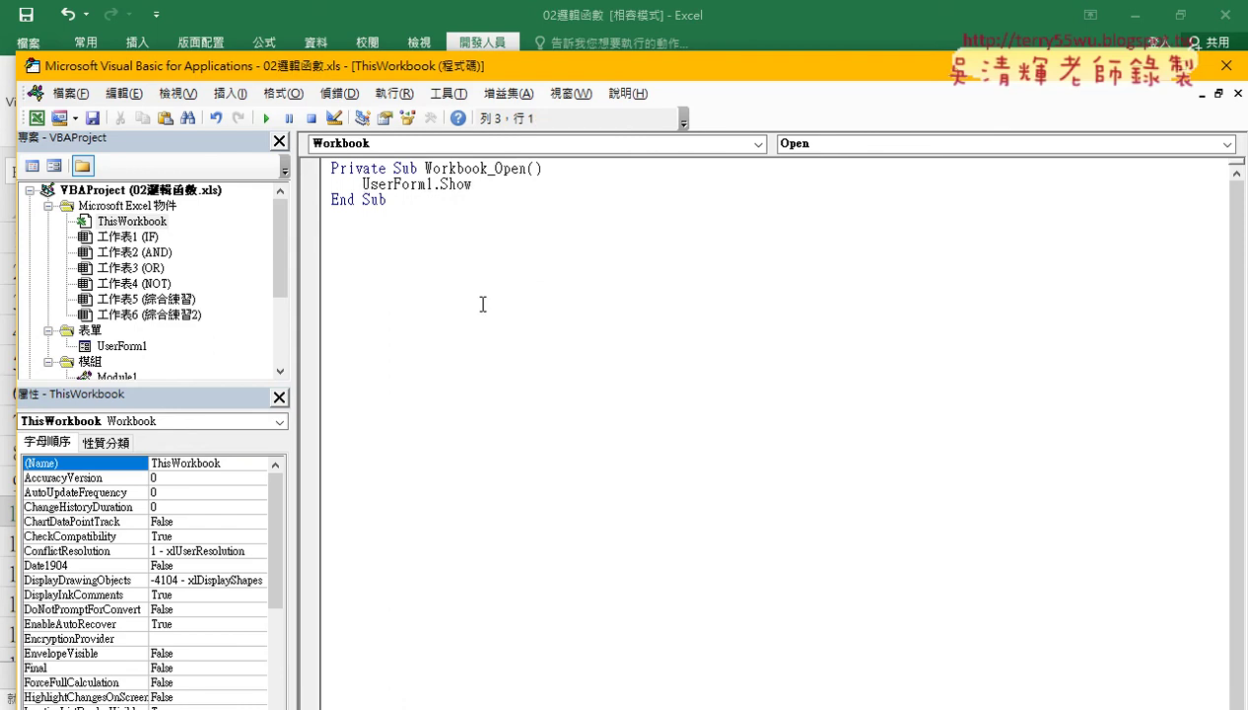
click(483, 305)
drag(173, 239, 153, 236)
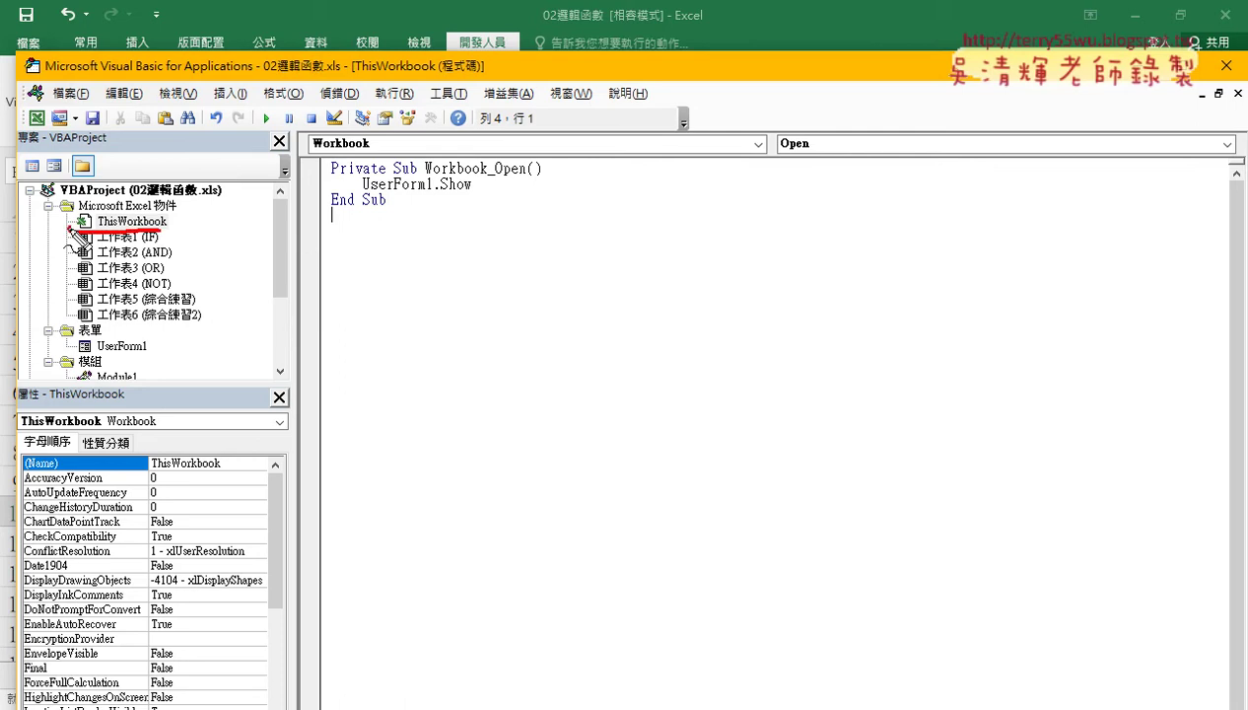
drag(390, 125, 405, 126)
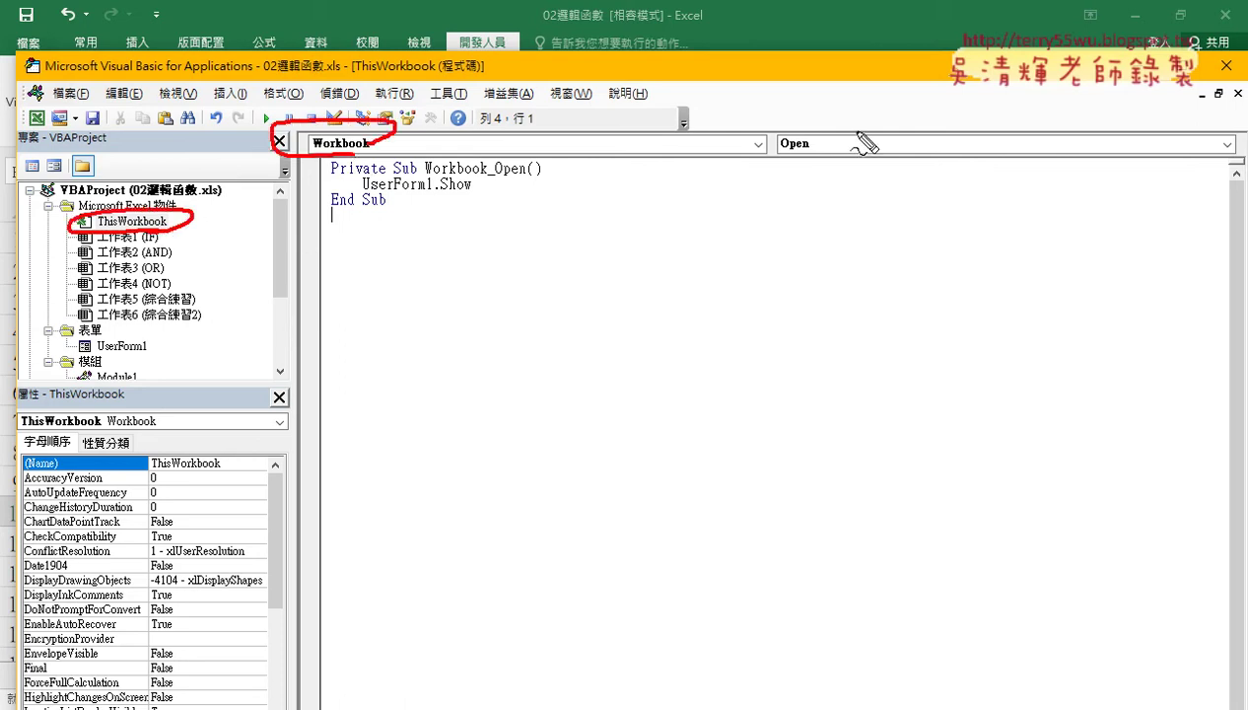
drag(804, 126, 810, 138)
mouse_move(479, 203)
mouse_down()
mouse_move(498, 189)
mouse_move(490, 210)
mouse_up()
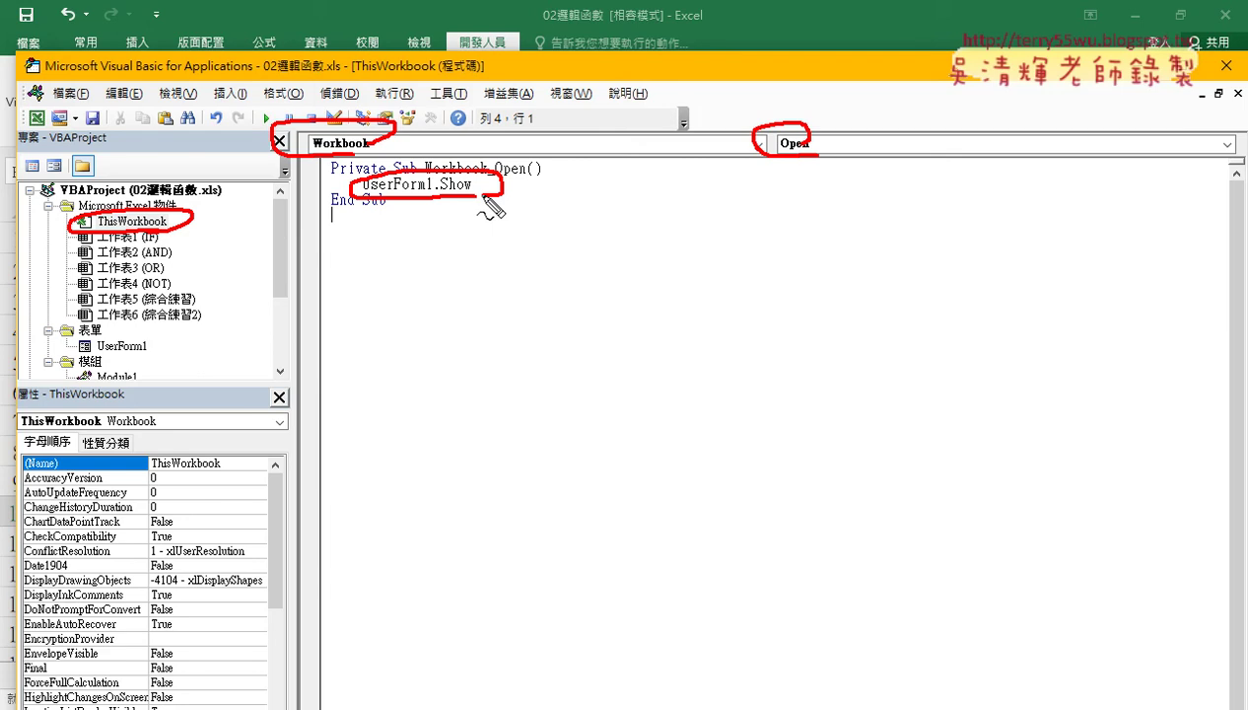
key(Escape)
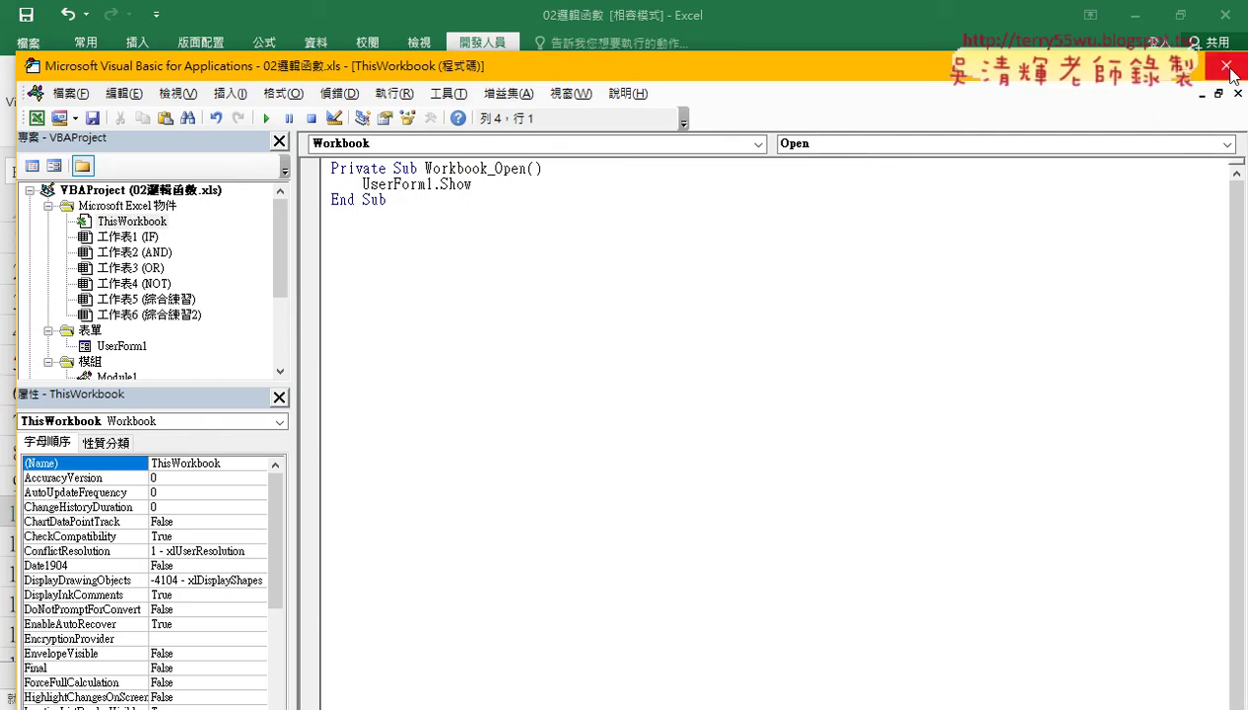
- Exit the VBA editor, then save and close 02邏輯函數.xls, leaving 02邏輯函數OK.xls open
click(1225, 65)
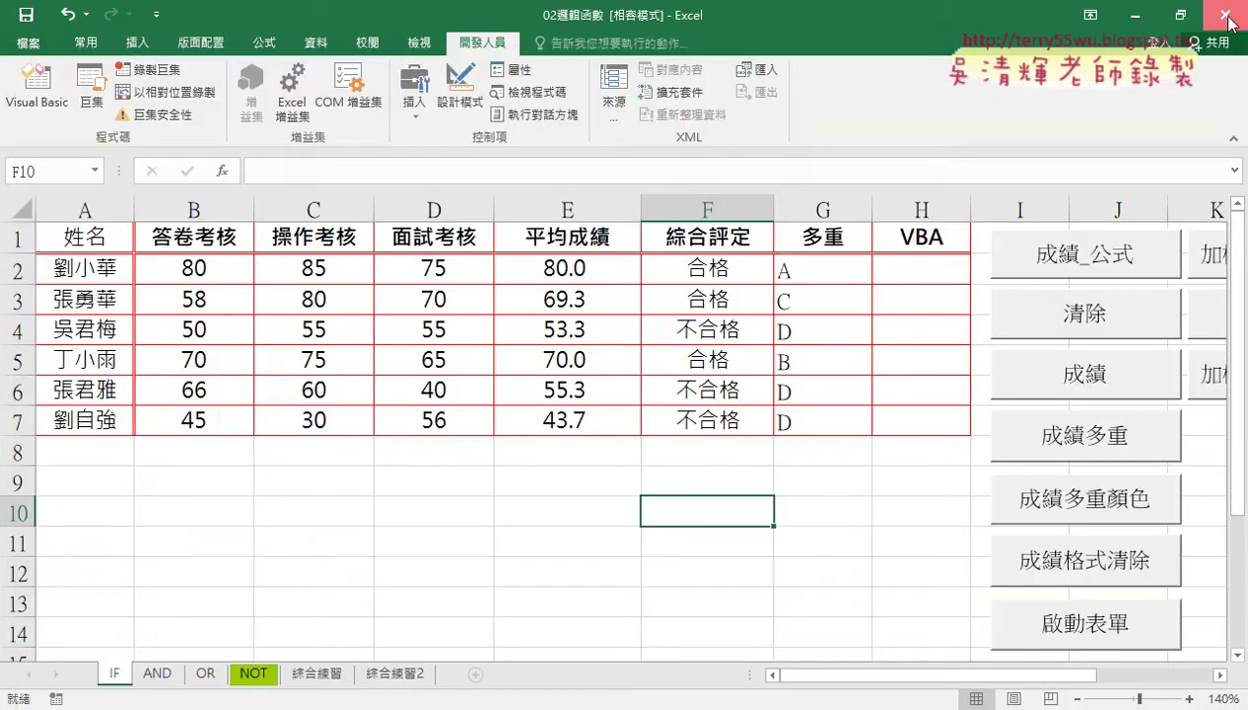
click(1225, 16)
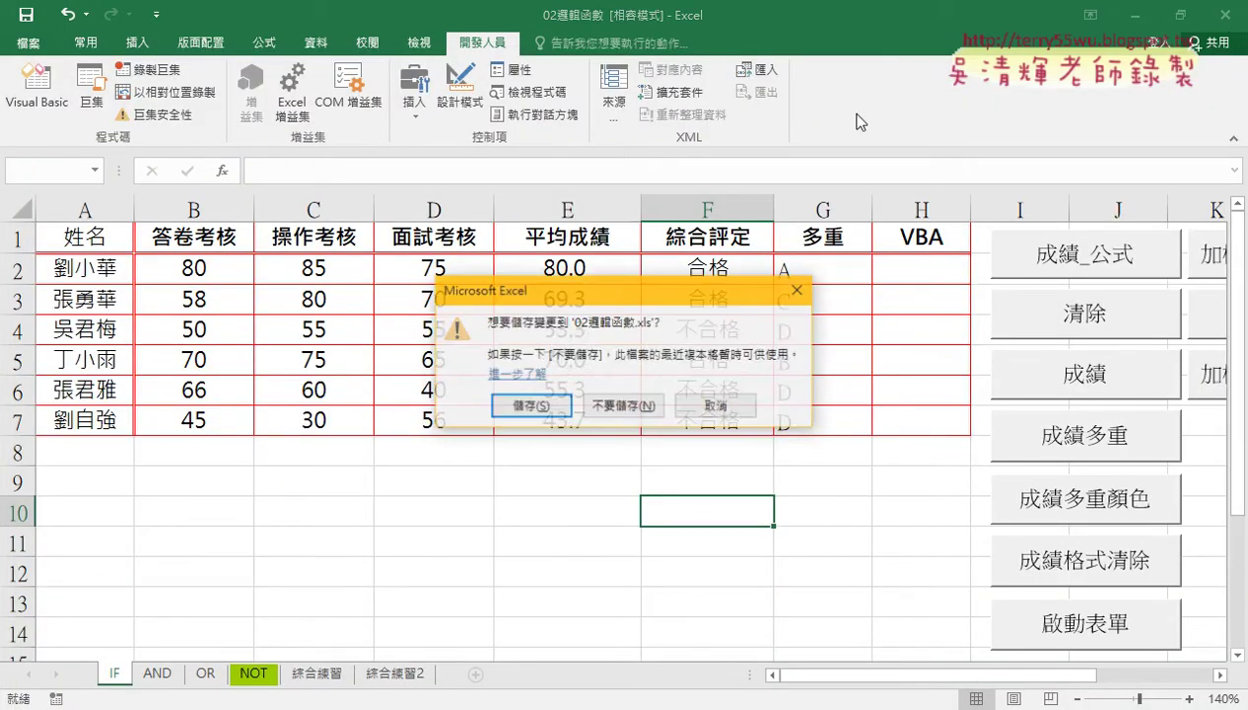
click(530, 406)
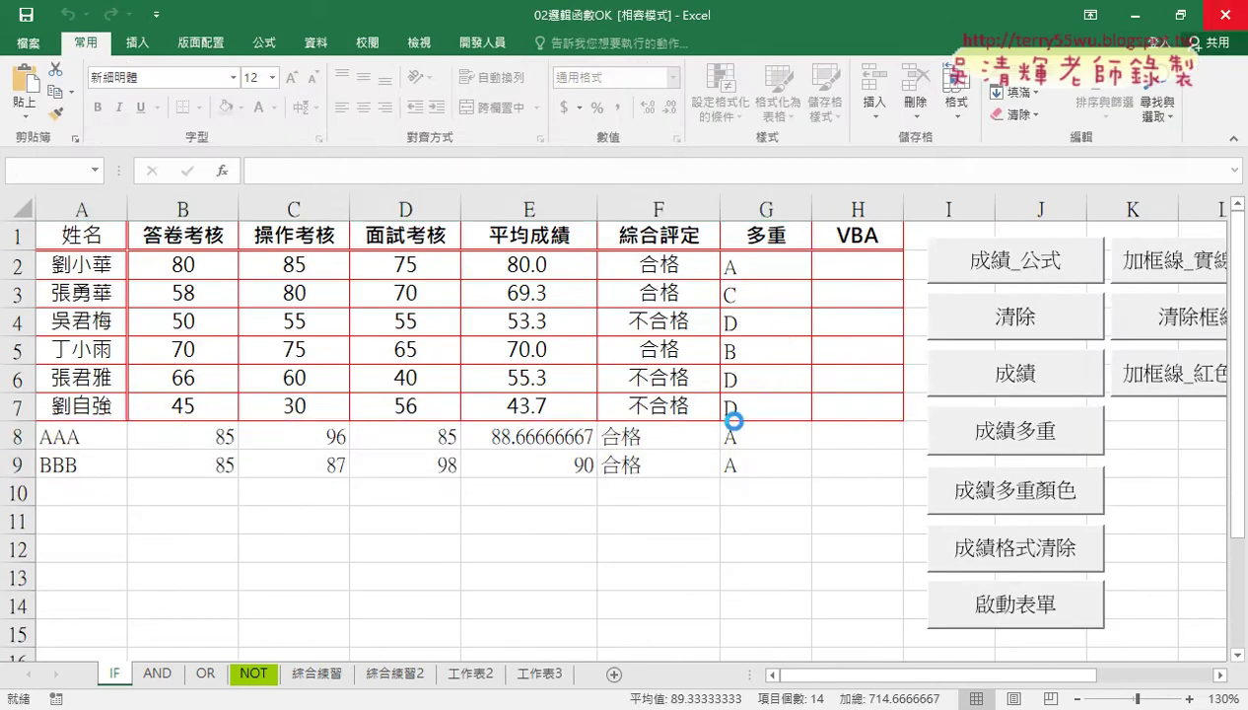
- Reopen 02邏輯函數.xls in Excel from its File Explorer folder window
mouse_move(263, 708)
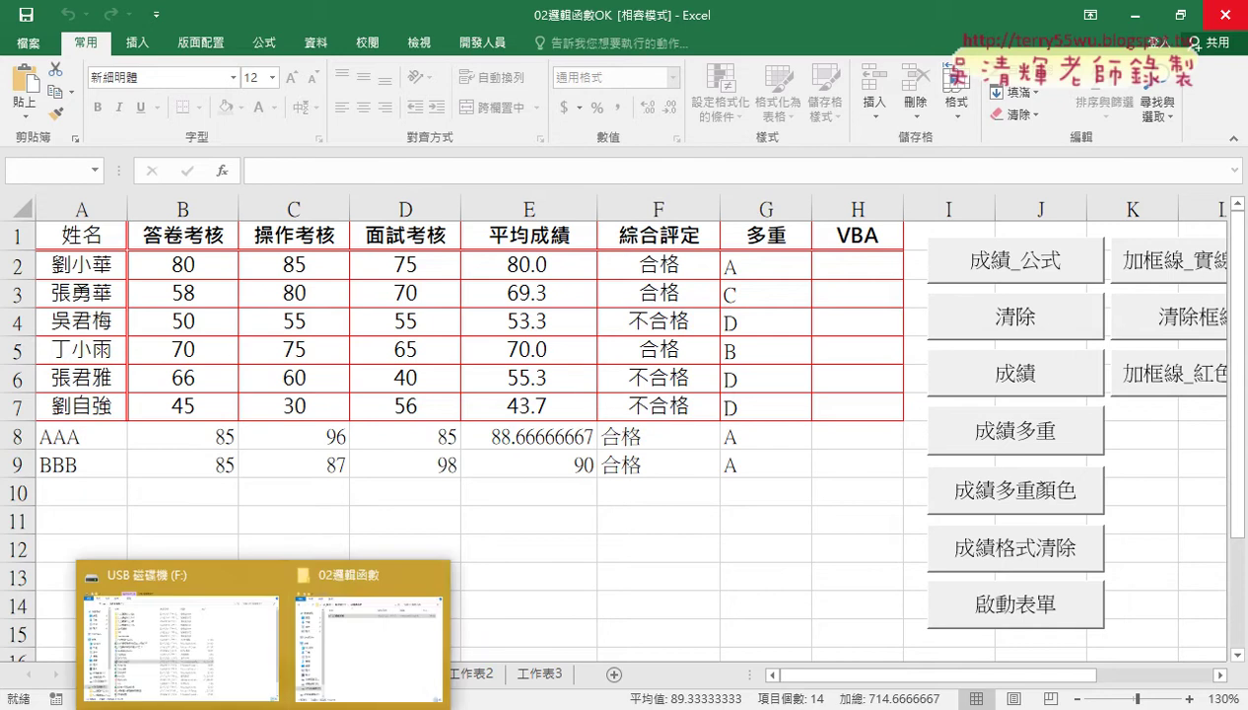
click(343, 669)
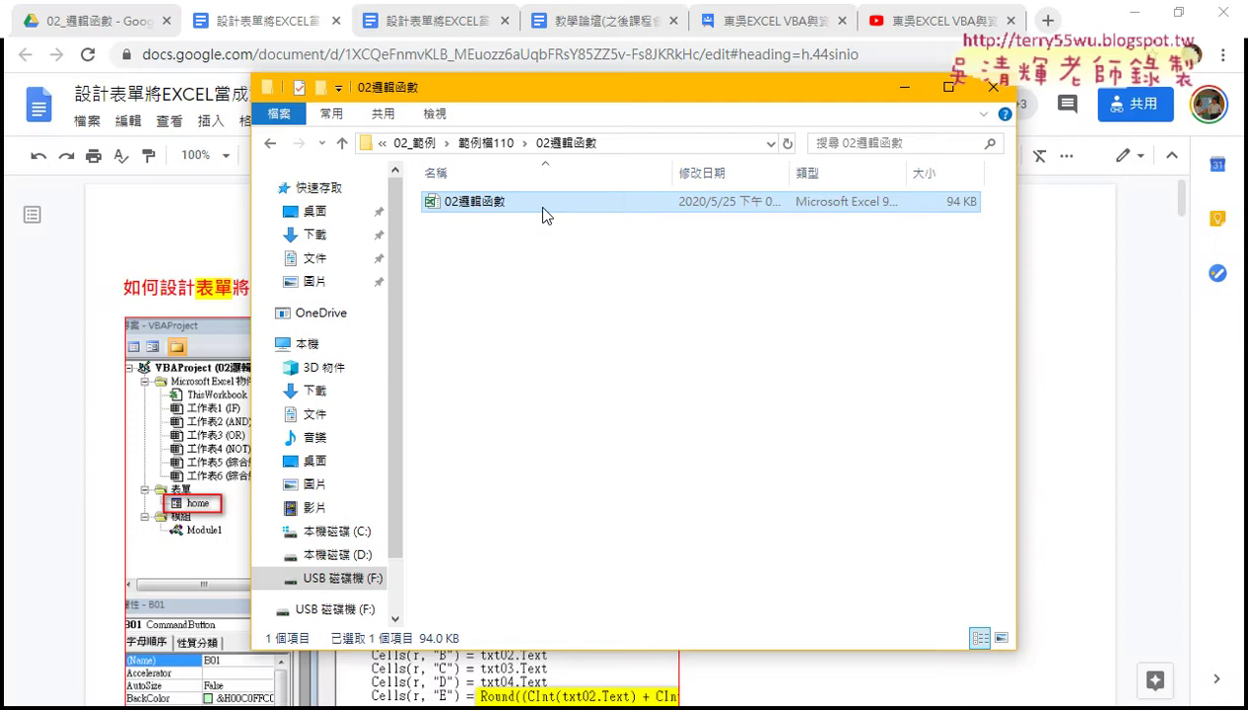
double_click(543, 207)
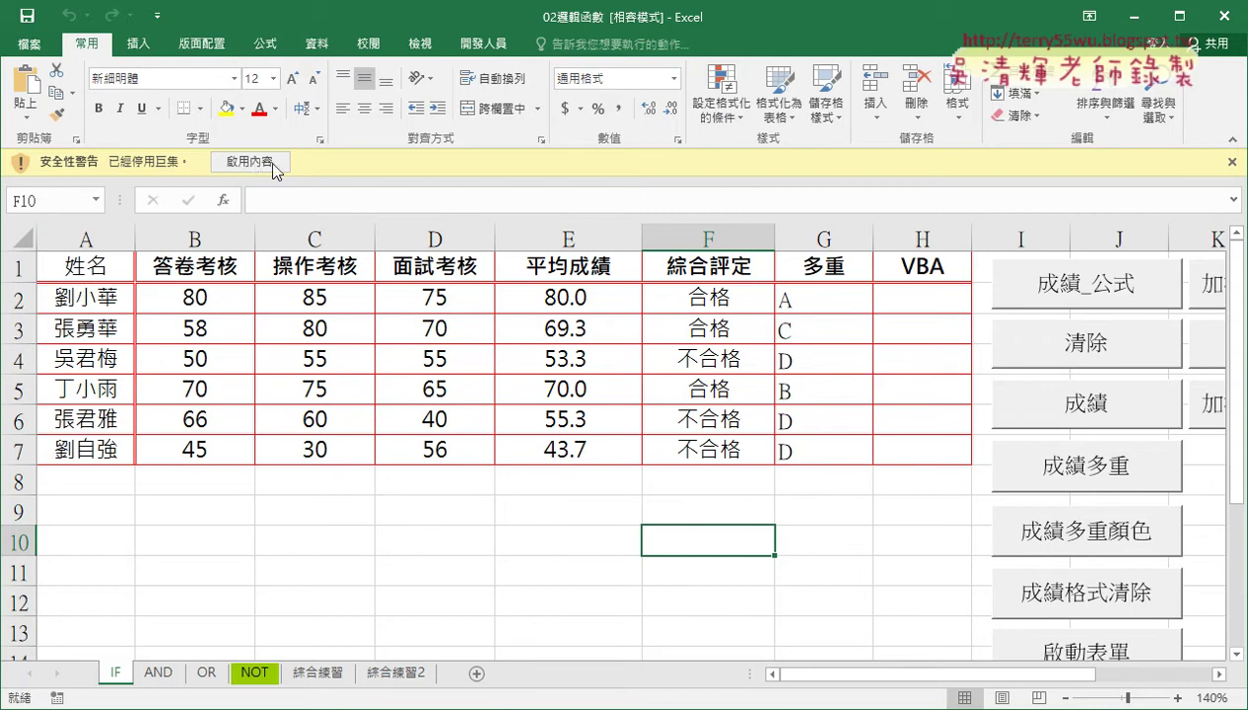
- Enable macros, close the auto-opened 成績系統 form, relaunch it via 啟動表單, and close it
click(264, 171)
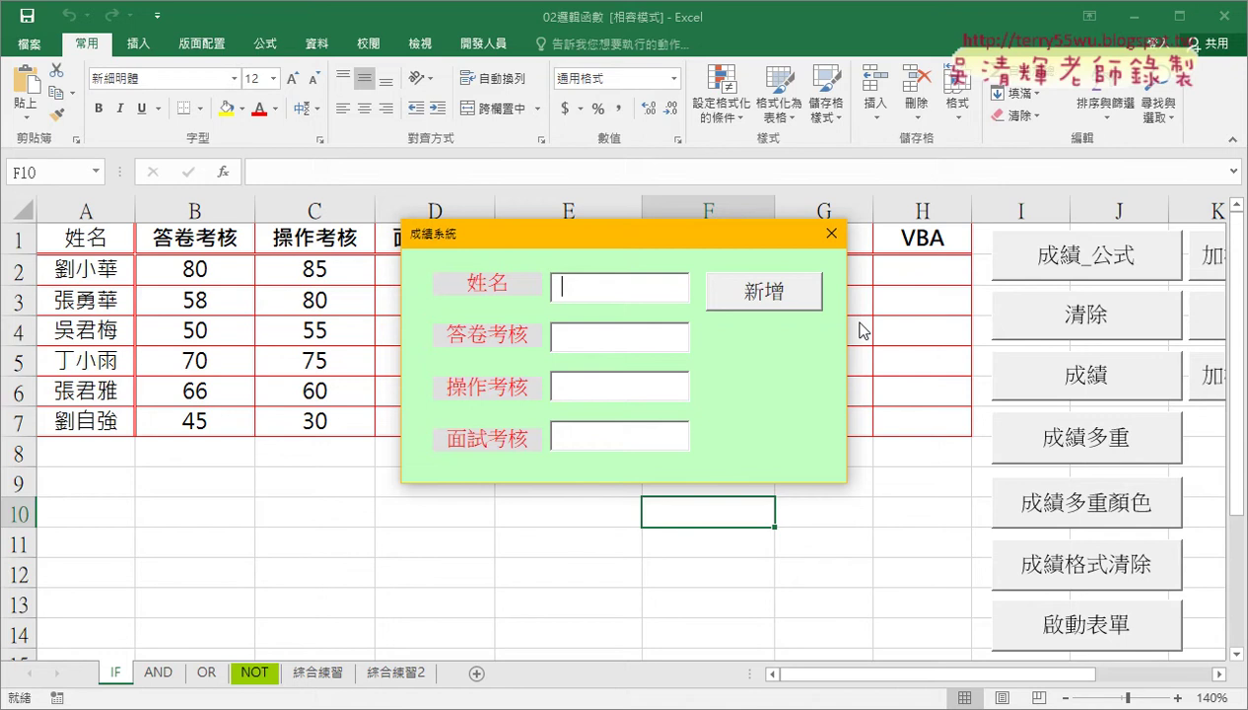
click(831, 233)
click(1051, 631)
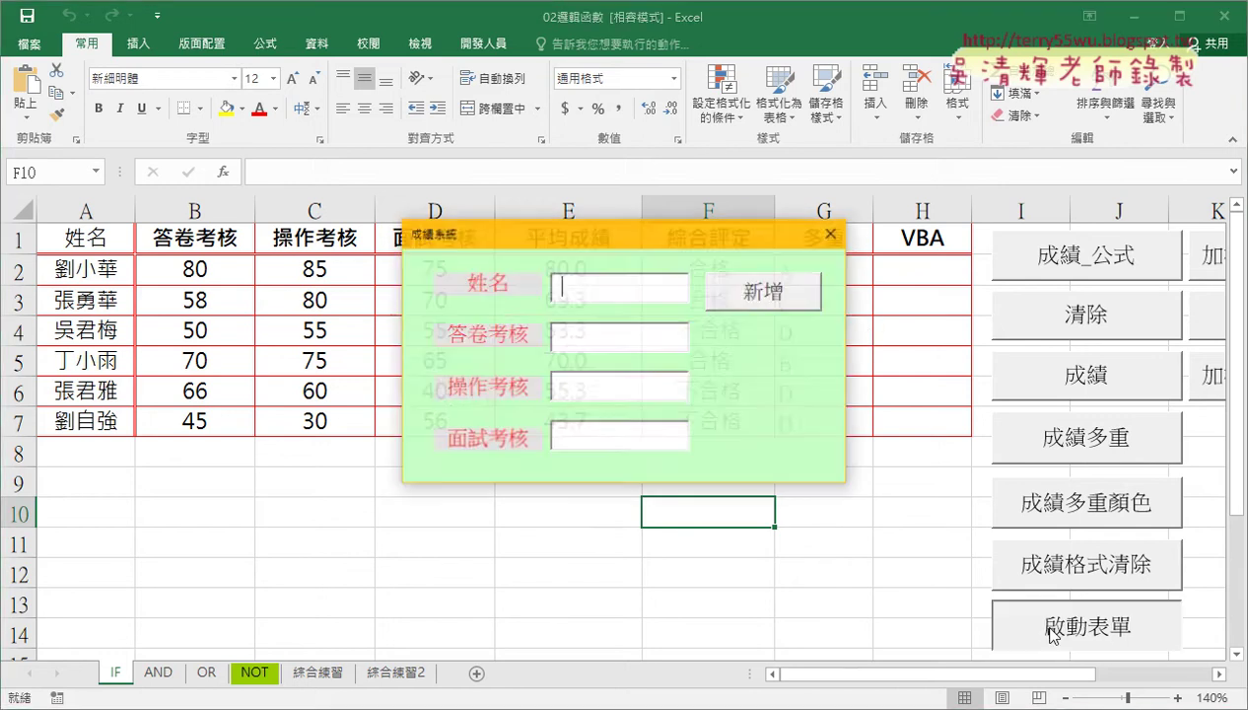
click(831, 234)
click(486, 45)
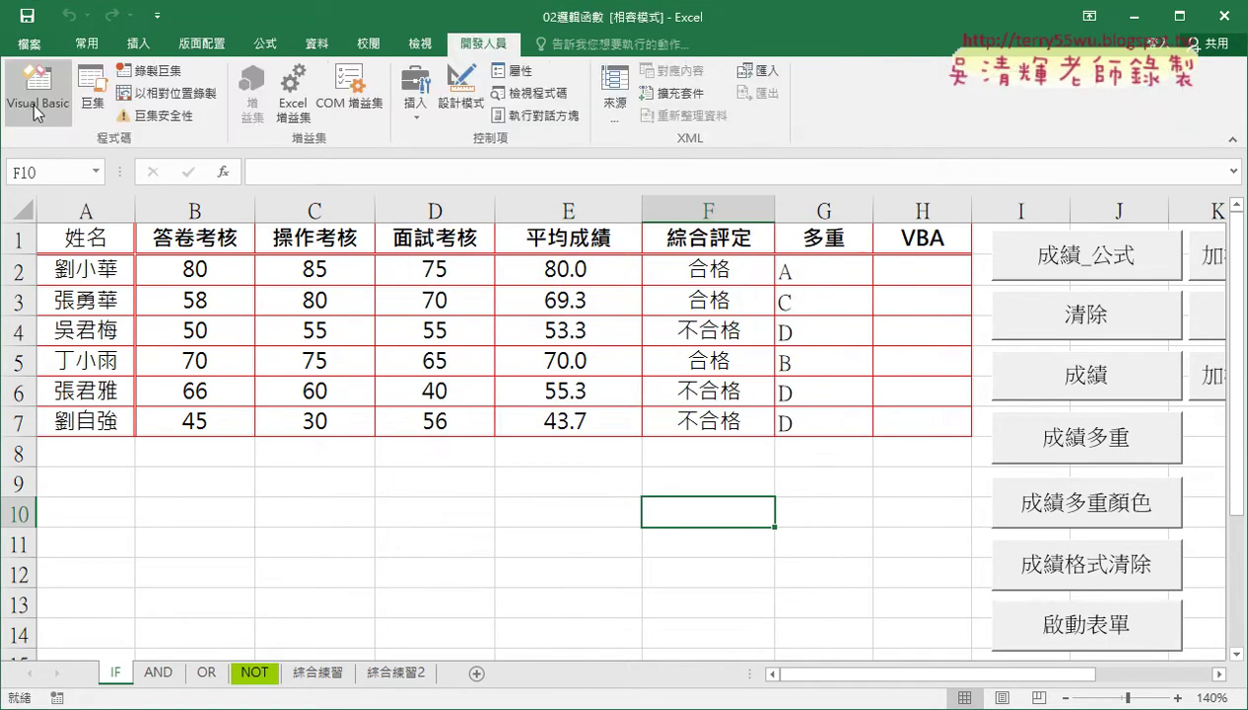
- Open UserForm1's design in the VBA editor, test-run the 成績系統 form, then close it
click(34, 103)
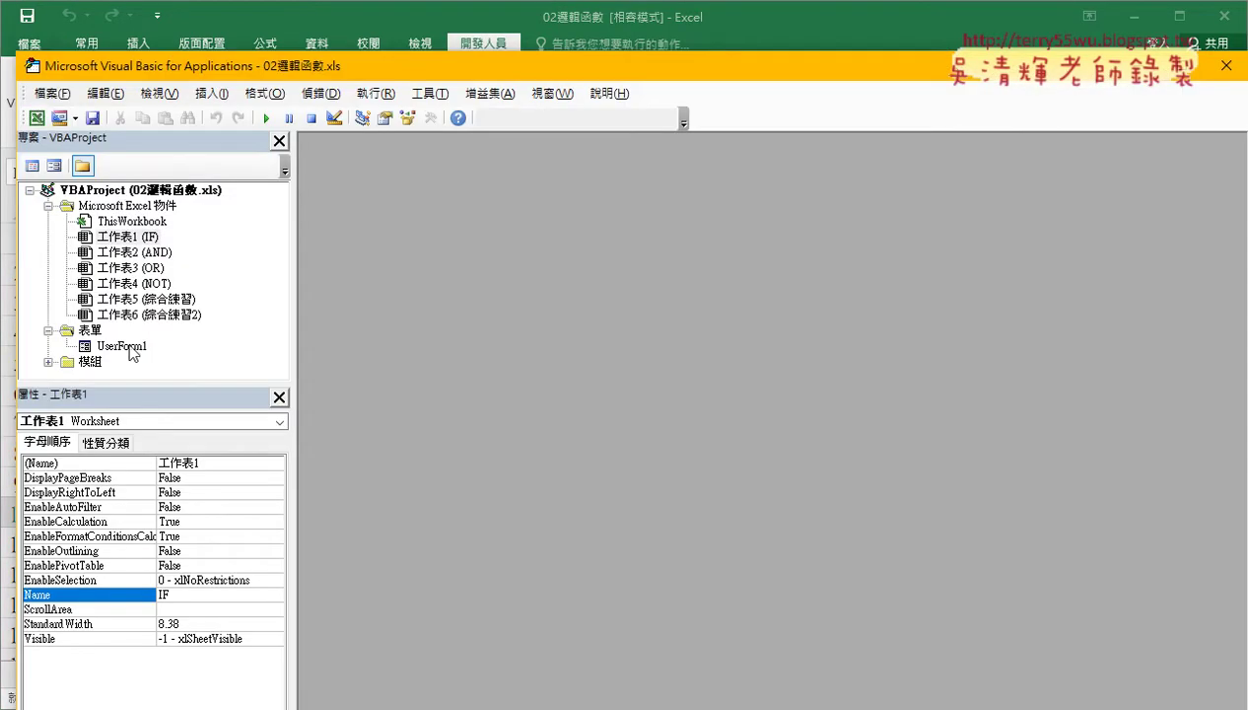
double_click(129, 344)
click(265, 117)
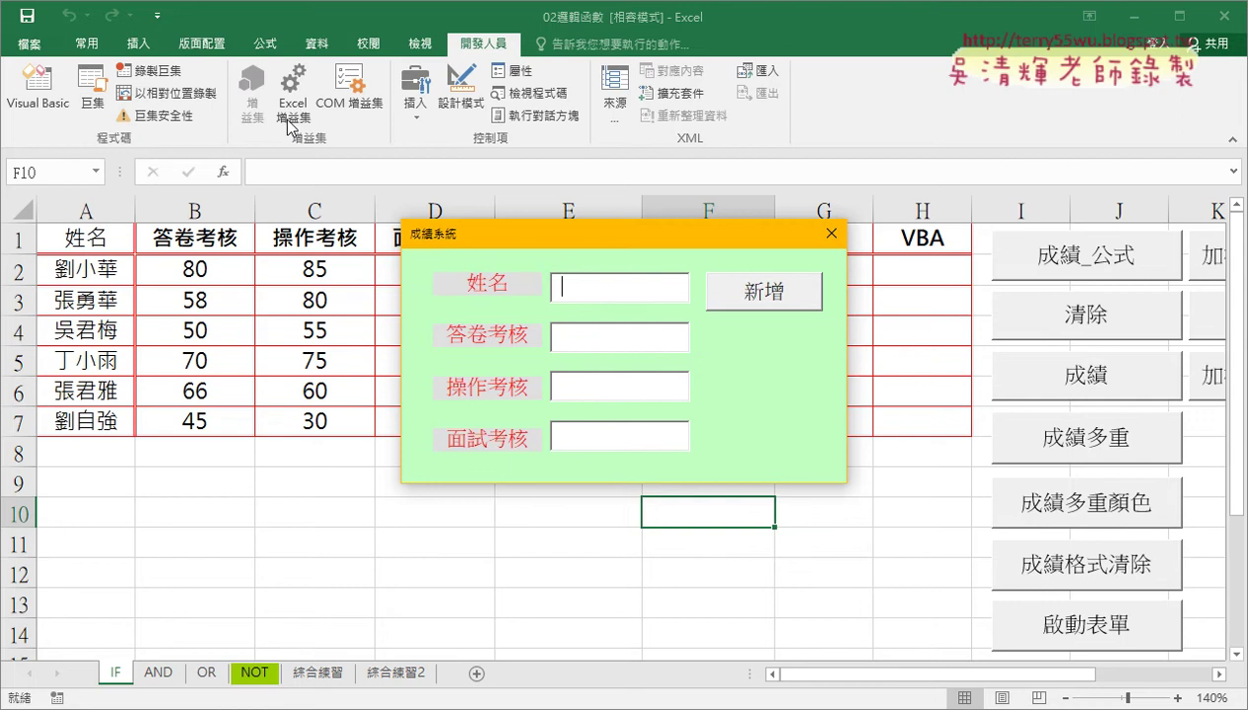
click(830, 234)
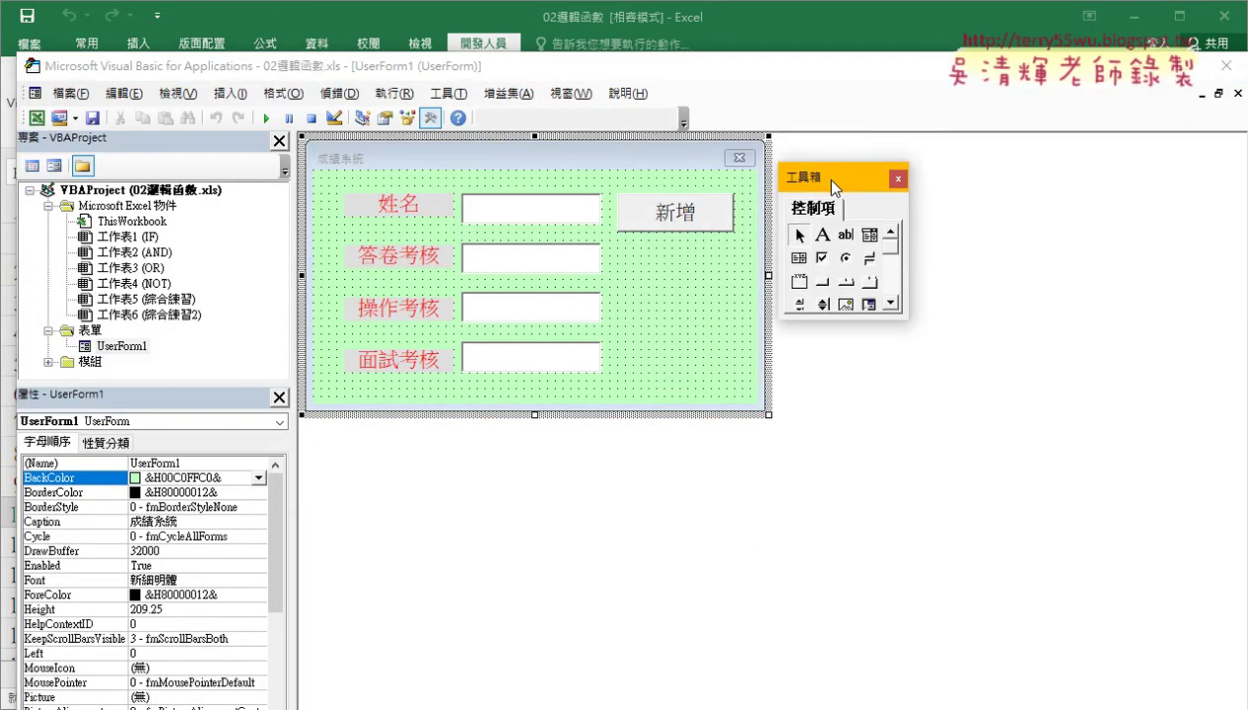
- Highlight UserForm1.Show in Module1's 啟動表單 macro, then the same line in ThisWorkbook's Workbook_Open
double_click(90, 362)
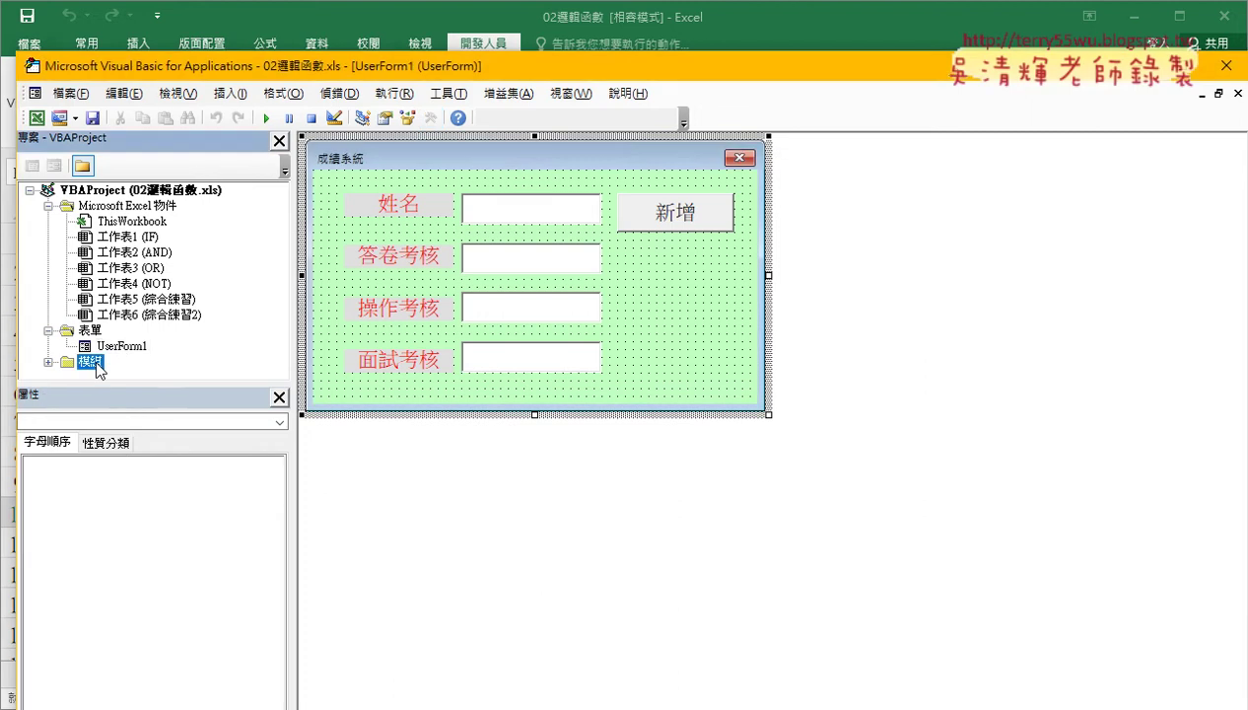
double_click(111, 362)
scroll(643, 537, down, 5)
scroll(643, 537, down, 5)
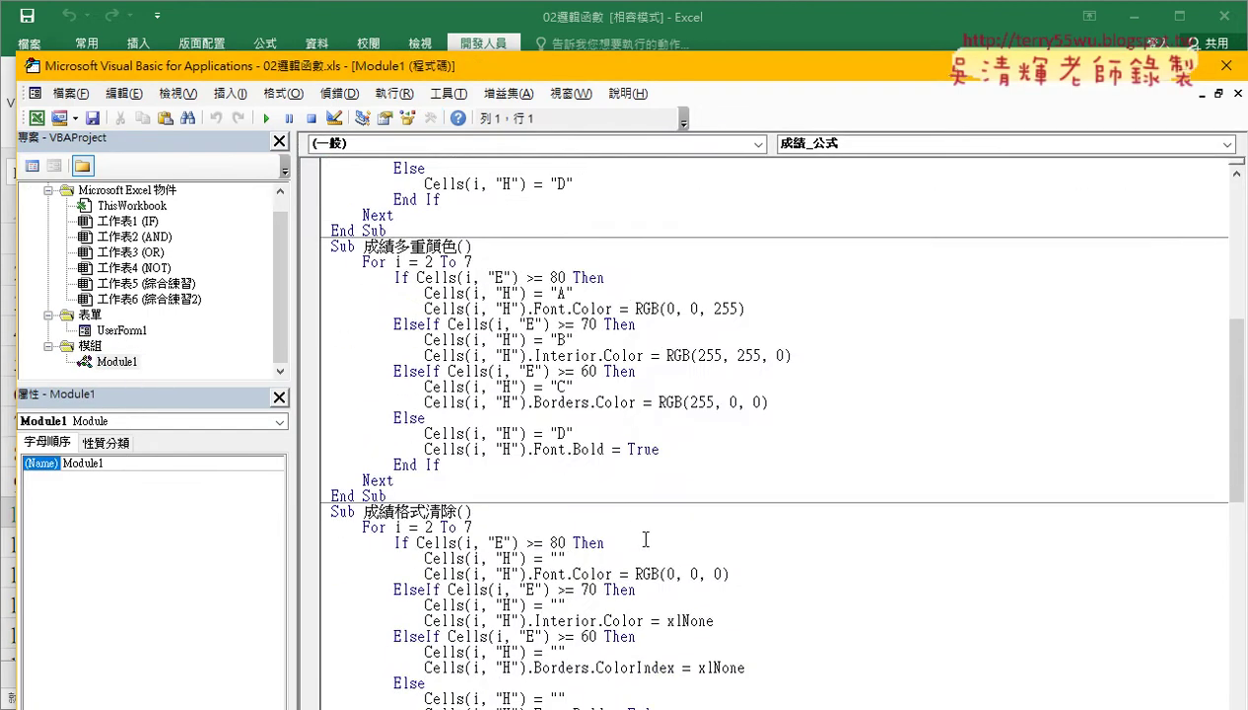
scroll(642, 537, down, 5)
scroll(645, 543, down, 5)
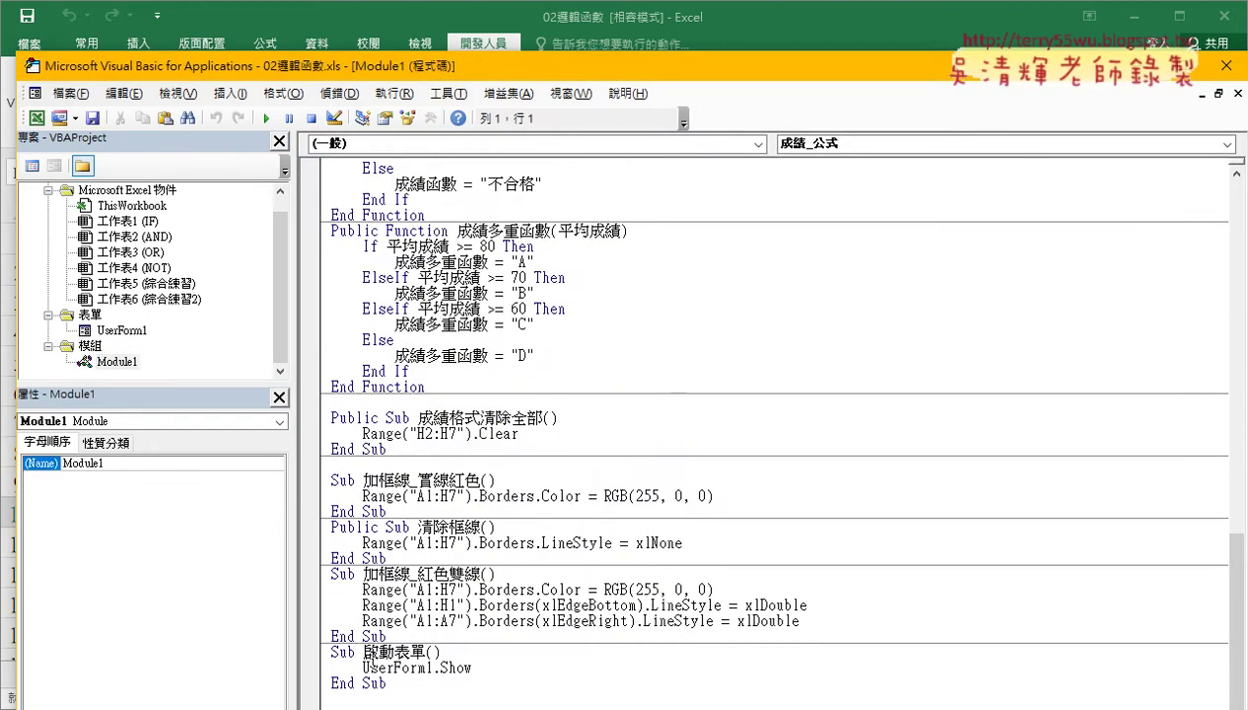
drag(362, 652, 409, 652)
drag(485, 668, 362, 667)
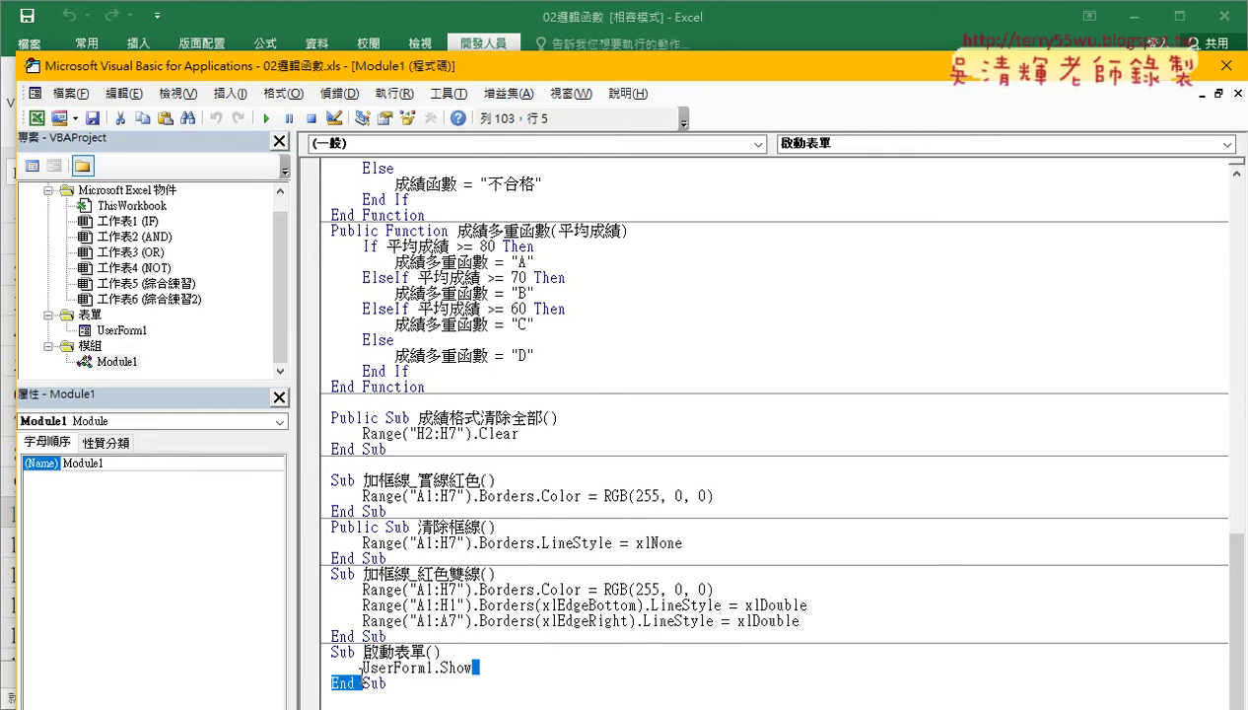
double_click(144, 209)
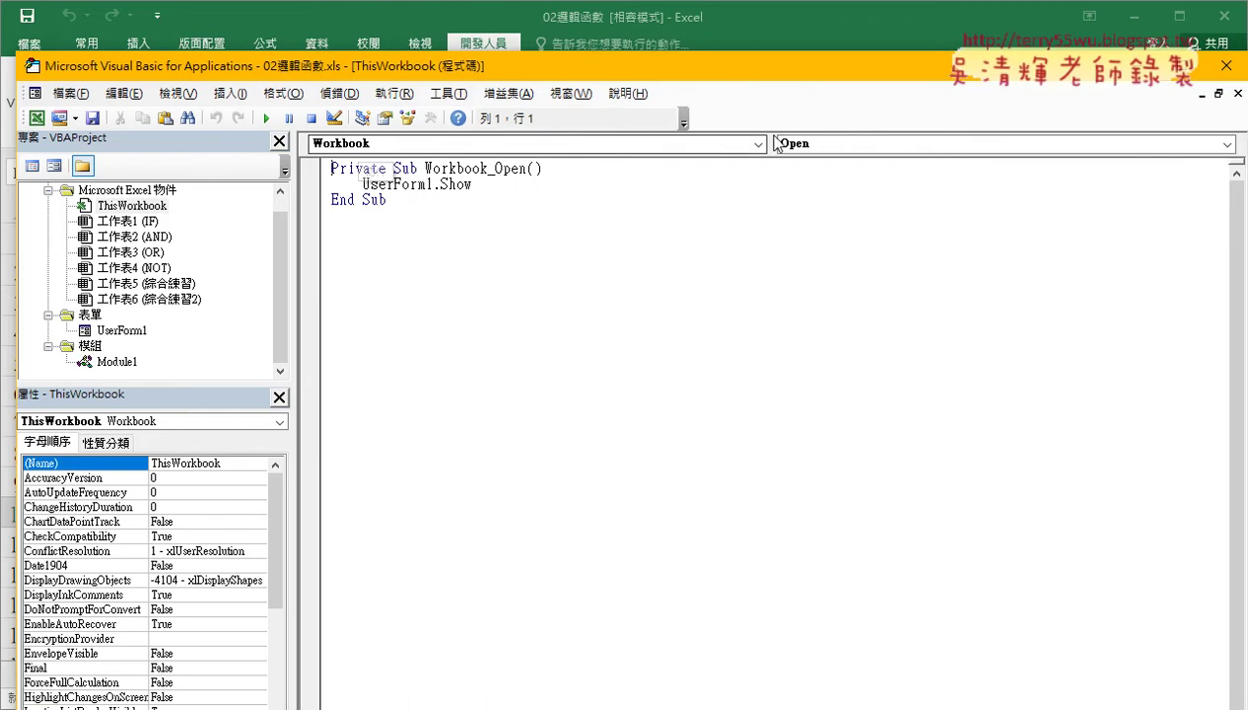
drag(473, 184, 362, 184)
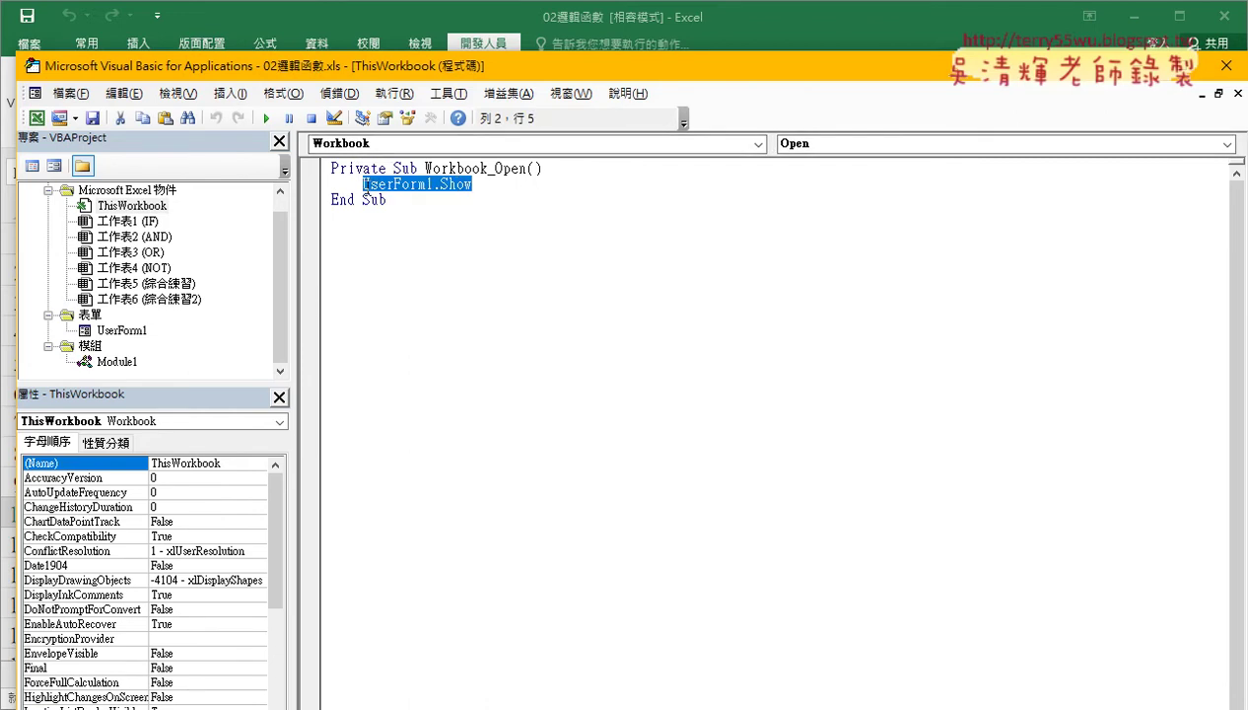